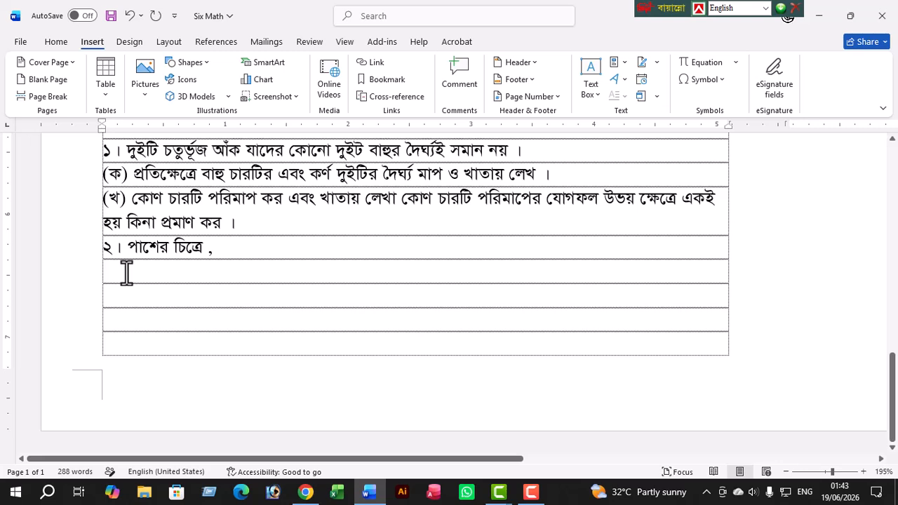
Begin part ক in the empty row below "২। পাশের চিত্রে ," with "ক. ∠ ABC", using the angle symbol and English letters
text(ল)
key(BackSpace)
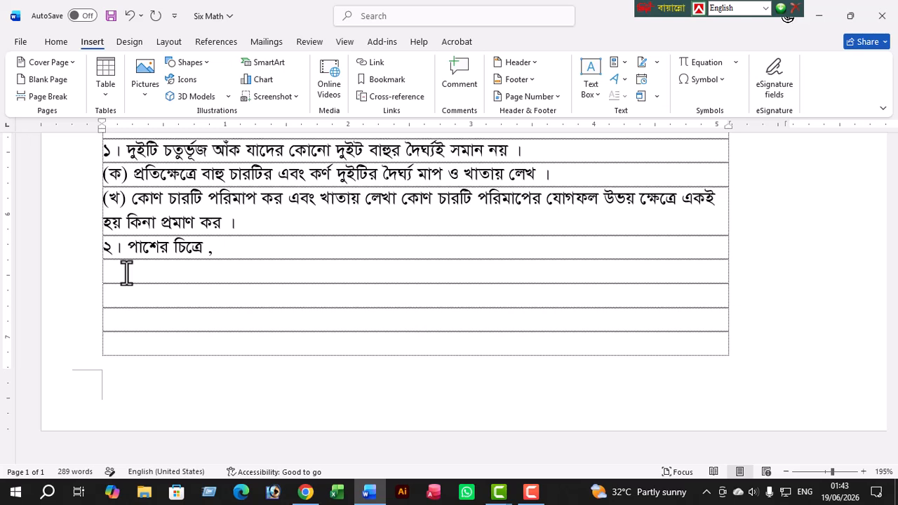
key(ctrl+alt+b)
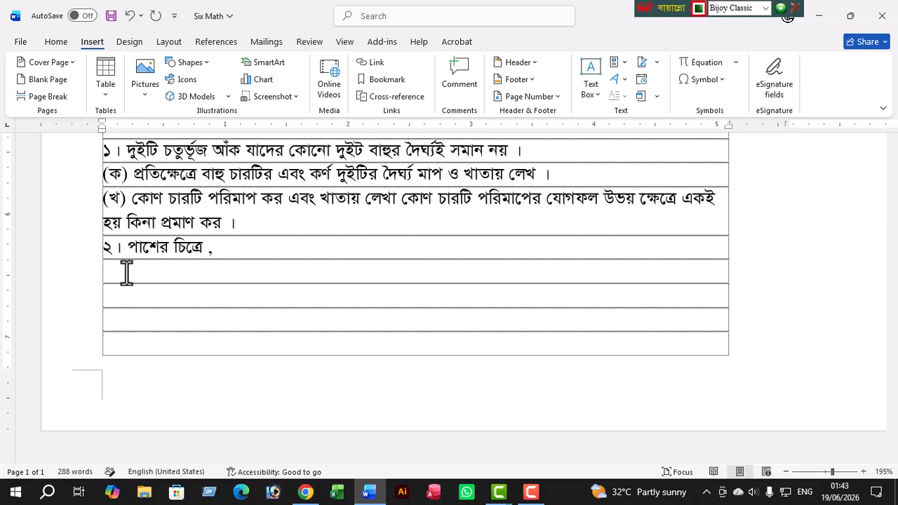
text(ক.)
click(697, 82)
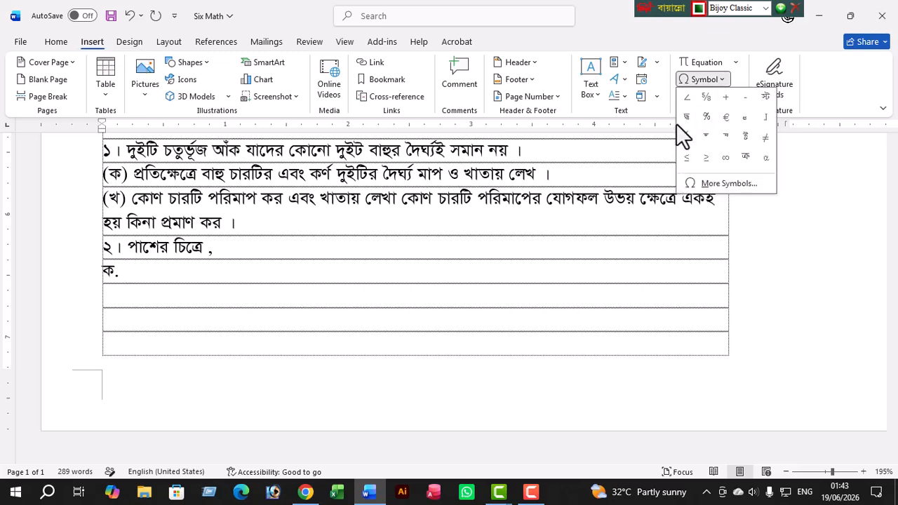
click(687, 98)
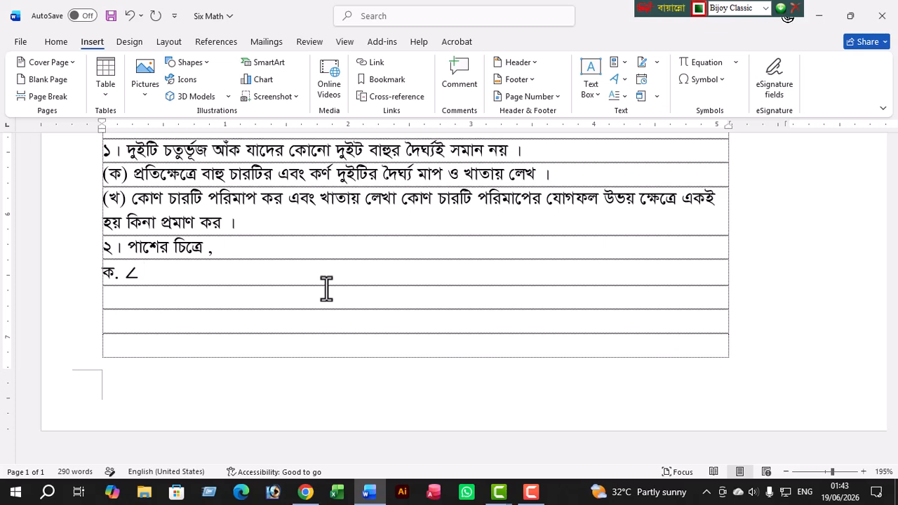
key(ctrl+alt+b)
text(a)
key(BackSpace)
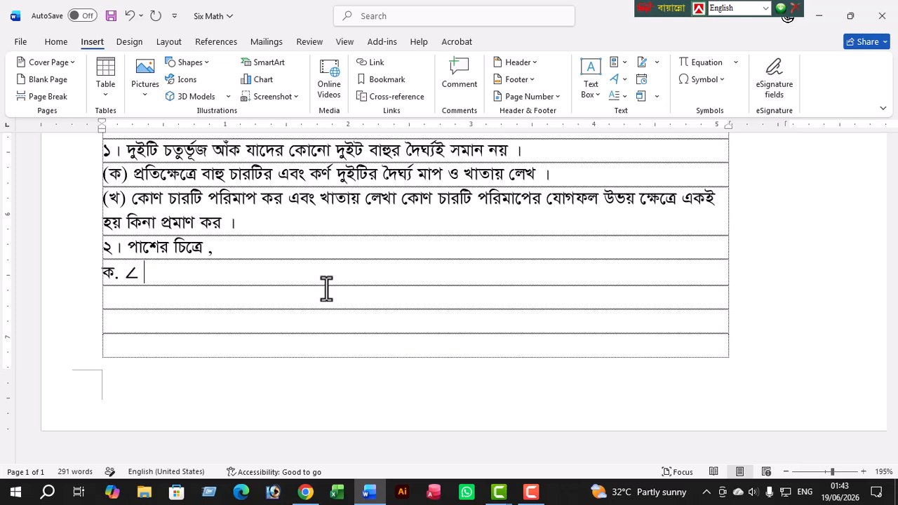
text(ABC)
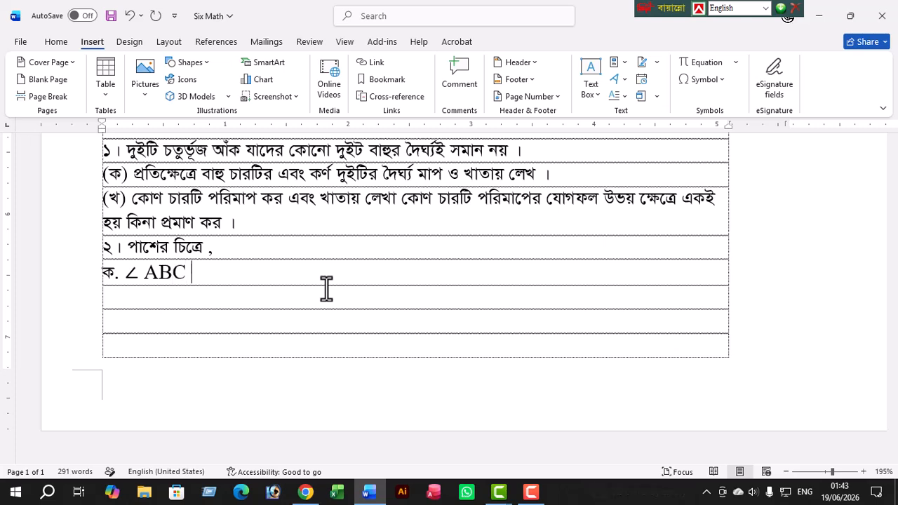
Complete the part ক question after ABC with the Bangla text "এর সম্পূরক কোণ কোনটি ?"
key(ctrl+alt+b)
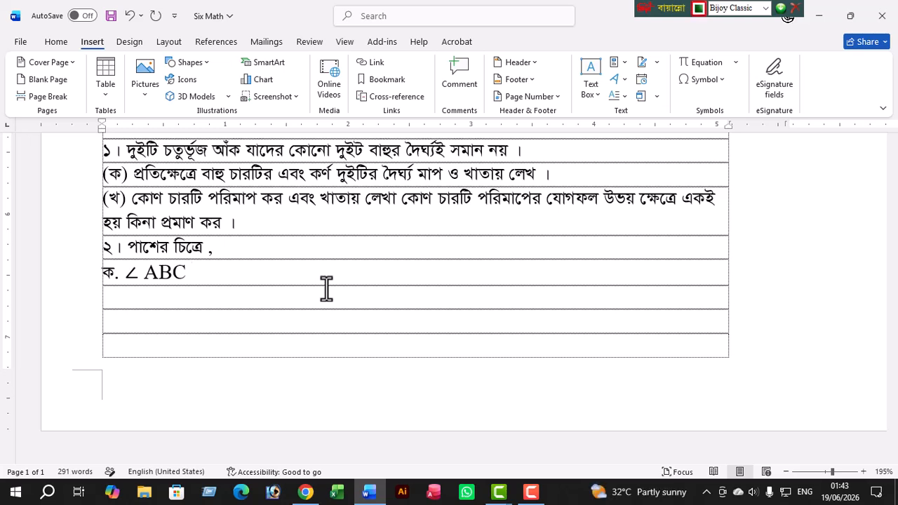
text(এর )
text(সম)
text(প)
text(ূরক ে)
text(কাণ)
key(BackSpace)
text(ণ কোনটি)
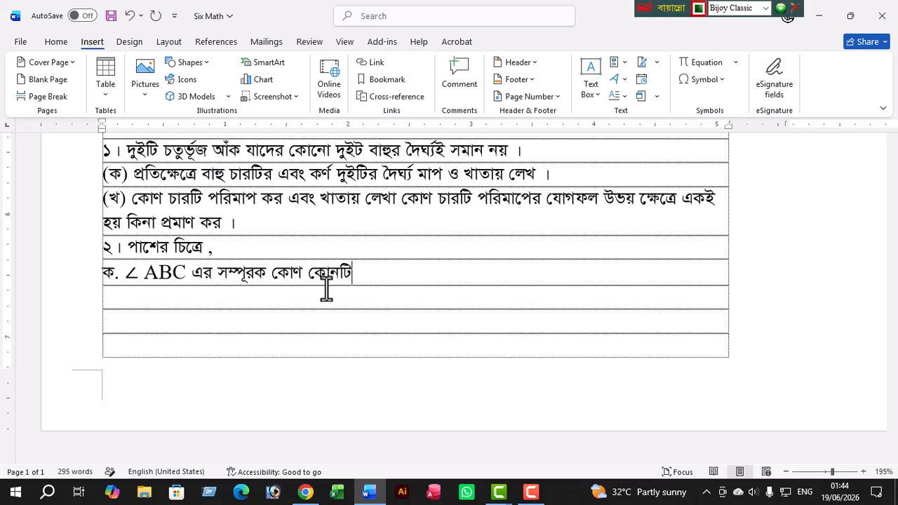
text( ?)
Write "খ. ∠ACB এর মান কত এবং কেন ?" in the row below part ক, including the angle symbol
click(327, 289)
text(খ.)
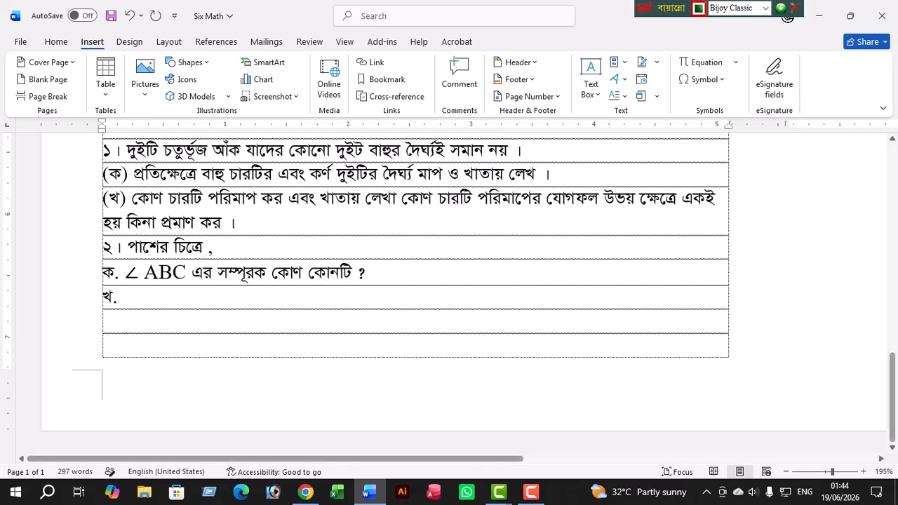
click(700, 80)
click(688, 96)
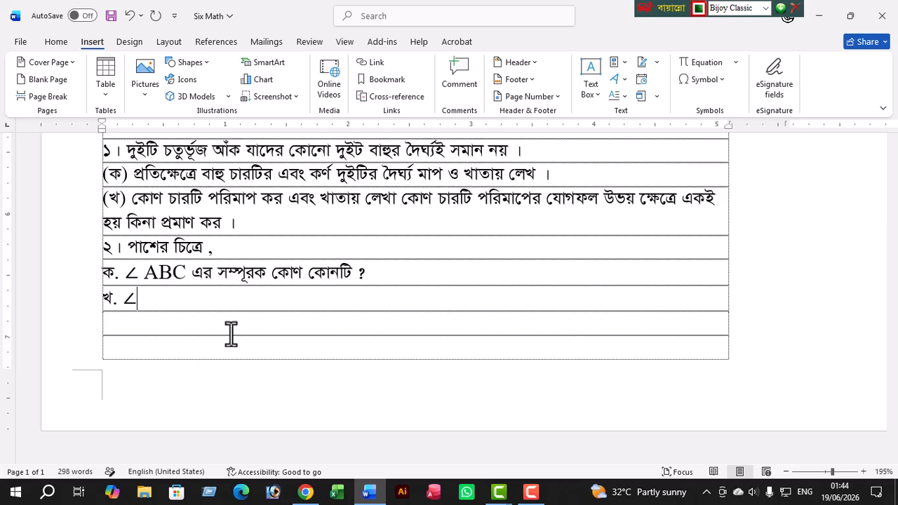
key(ctrl+alt+b)
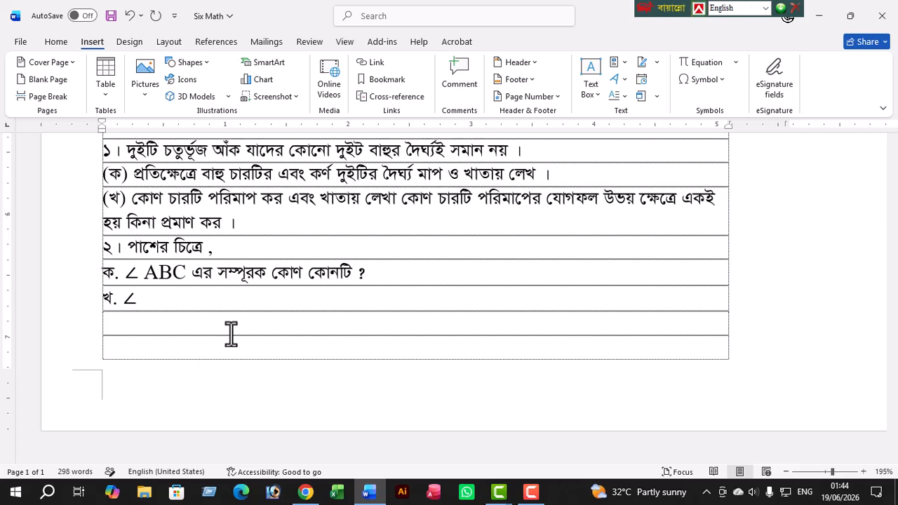
text(ACB)
key(ctrl+alt+b)
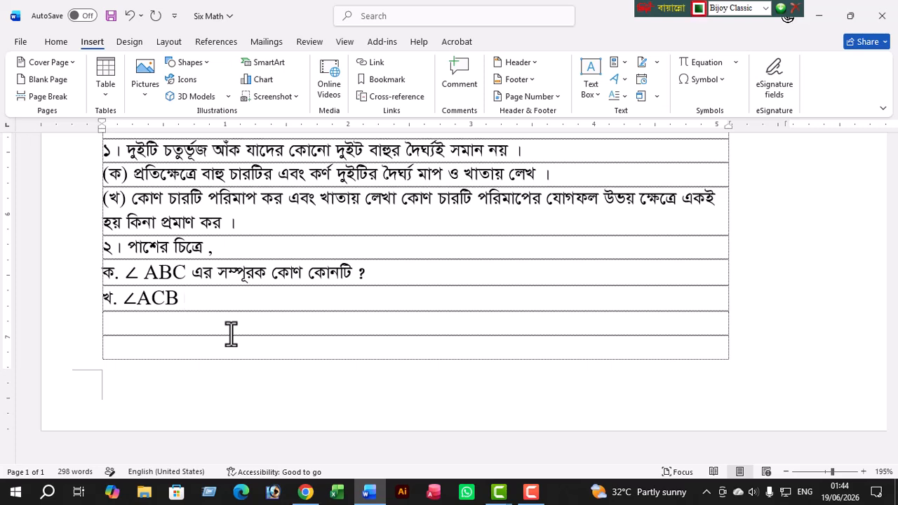
text(এর মান কত )
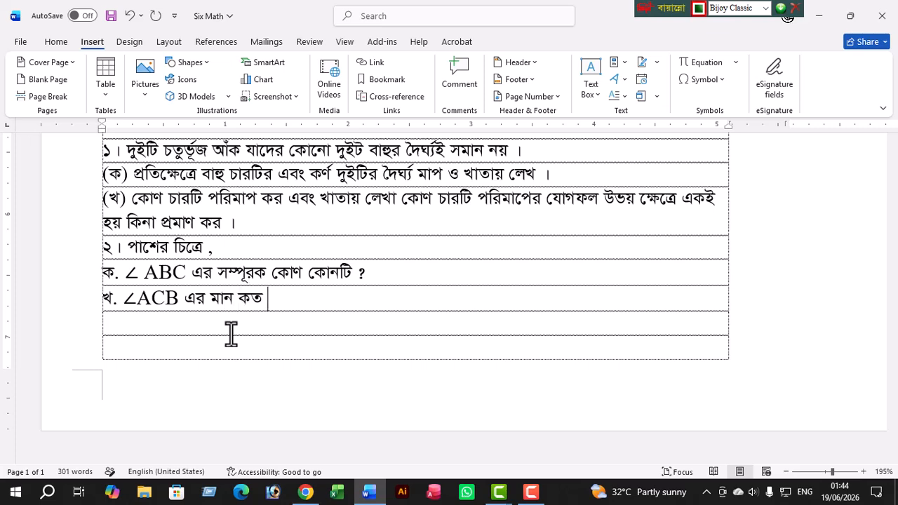
text(এবং কে)
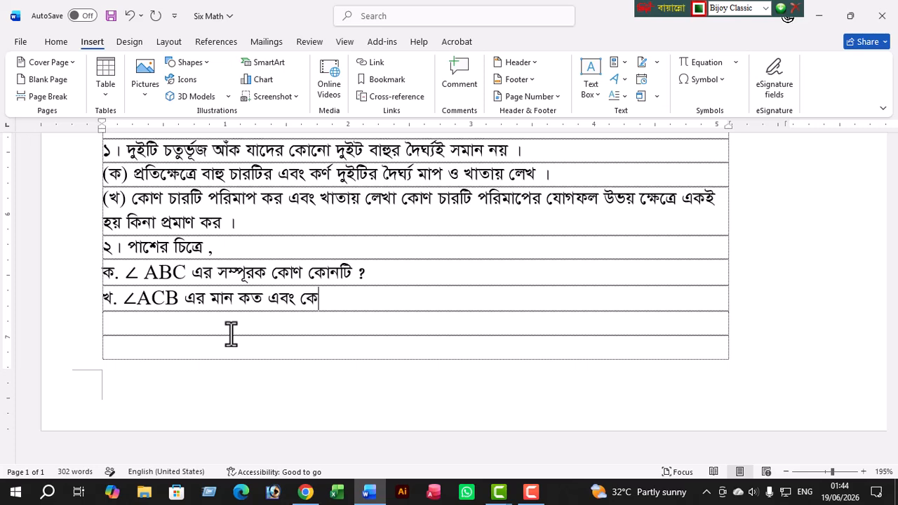
text(ন ?)
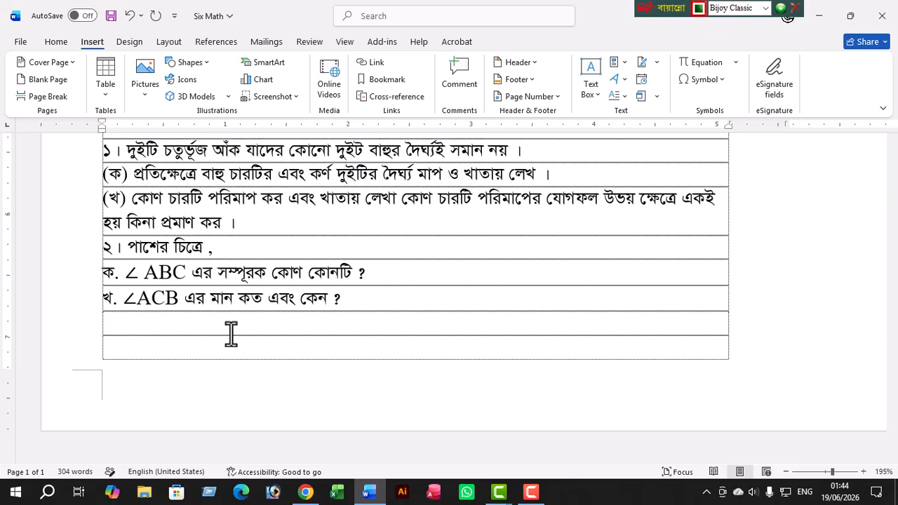
Begin part গ in the row below part খ with "গ. প্রমাণ কর যে" followed by an angle symbol
click(231, 330)
text(গ)
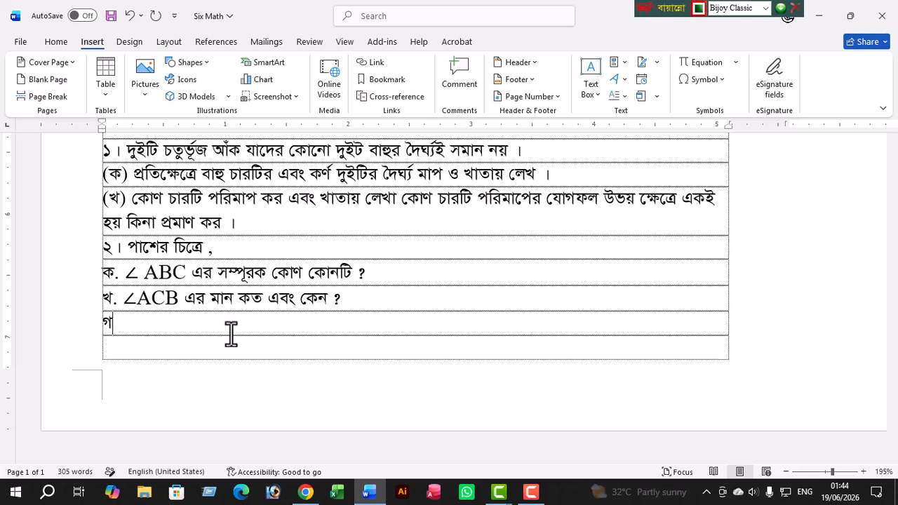
text(. প্রমাণ)
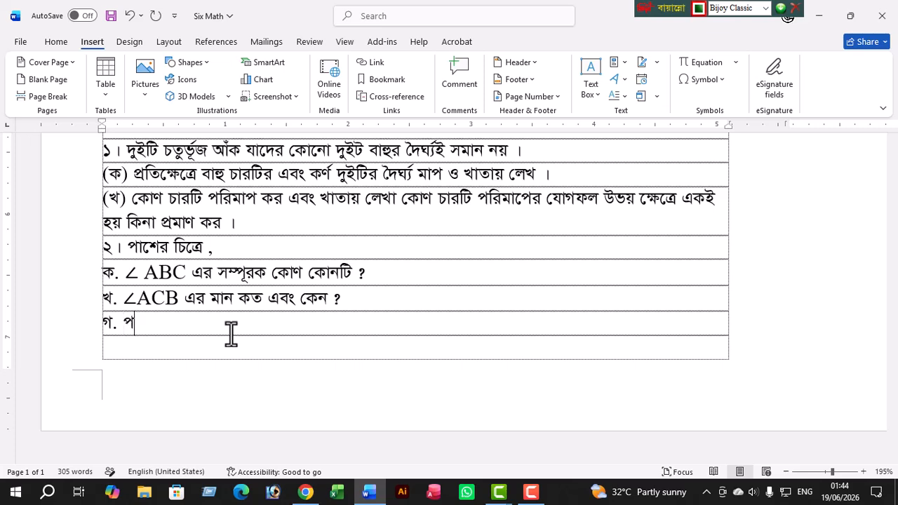
text( কর যে)
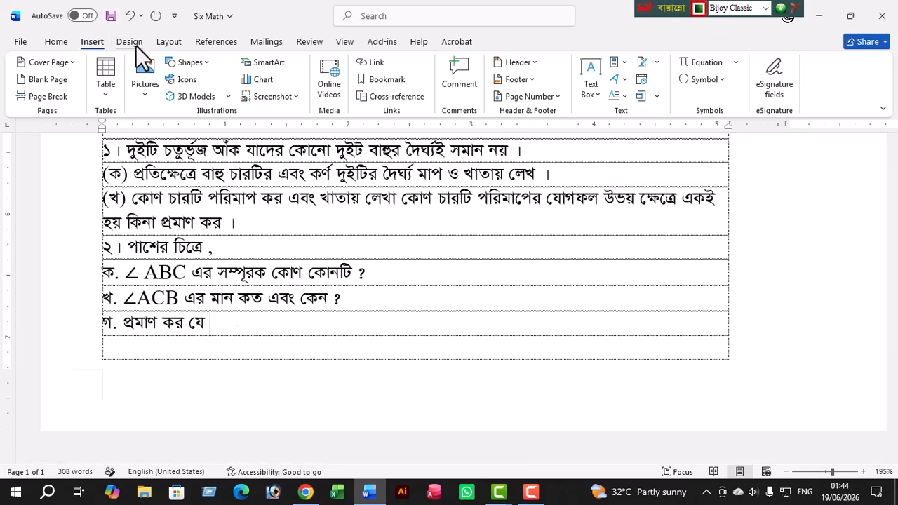
click(694, 81)
click(692, 98)
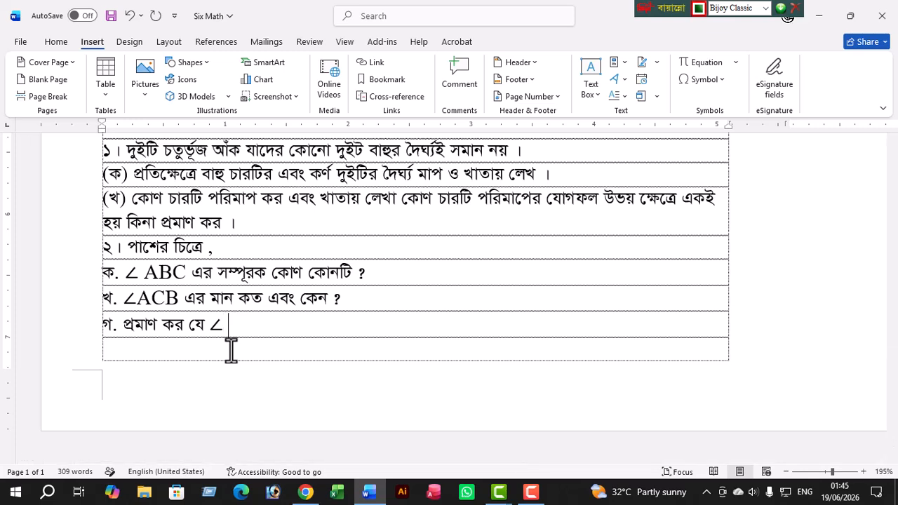
Add "DCE +" in English letters directly after the angle symbol in part গ
text(িটড)
key(BackSpace)
key(BackSpace)
key(BackSpace)
key(ctrl+alt+b)
text(S)
key(BackSpace)
text(D)
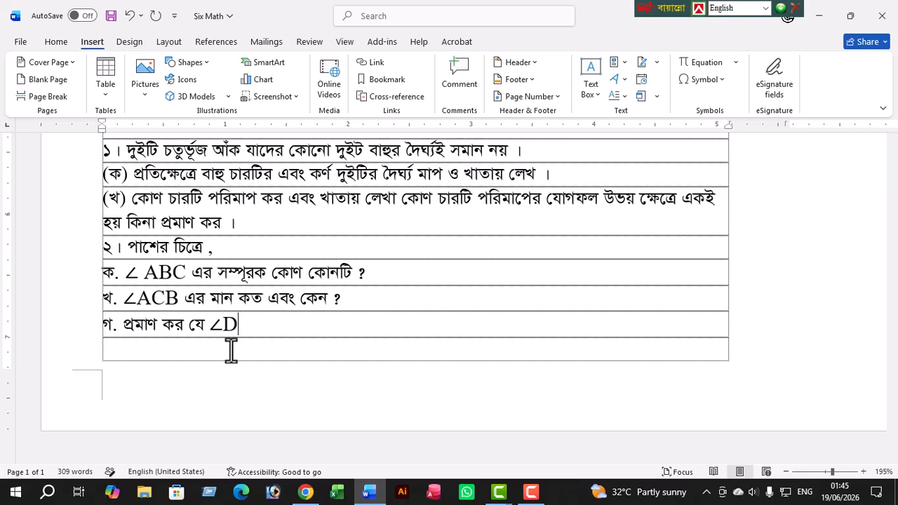
text(CE +)
Extend the part গ expression with "∠ ECB =" after the plus sign
click(701, 80)
click(687, 98)
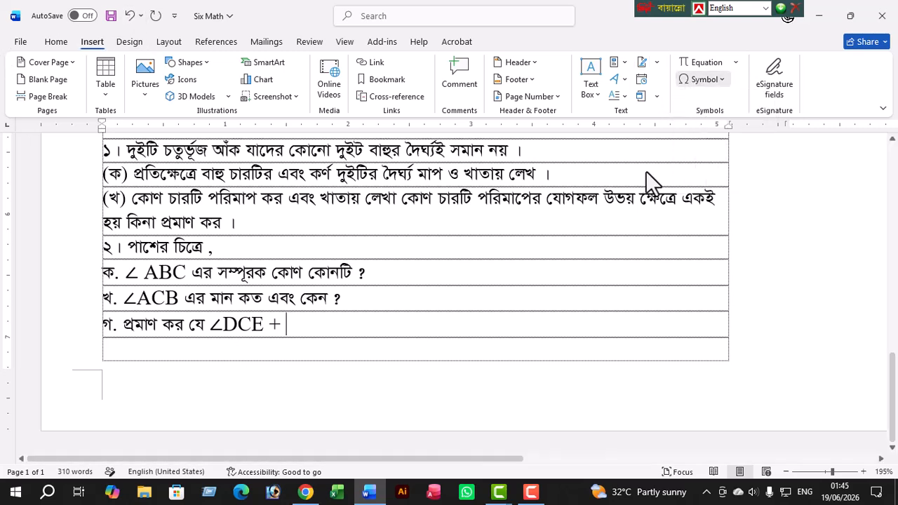
text(ECB)
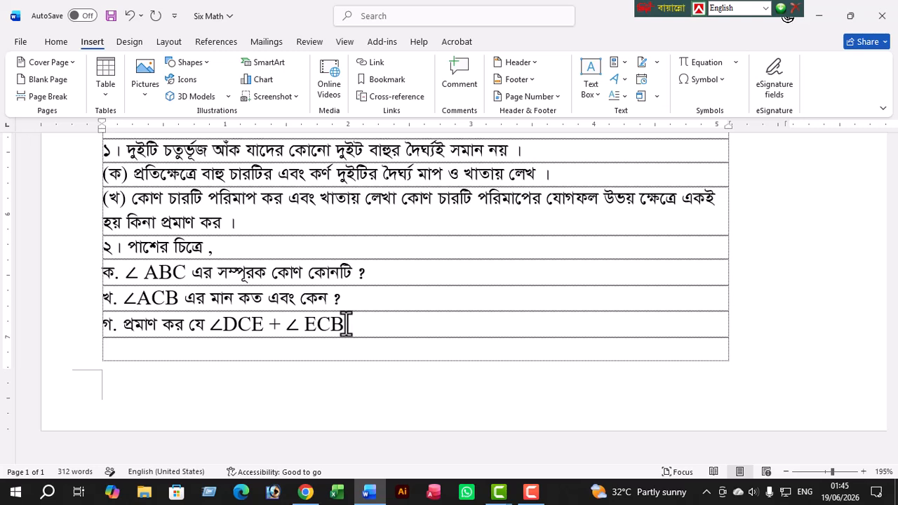
text( = 180)
key(BackSpace)
key(BackSpace)
key(BackSpace)
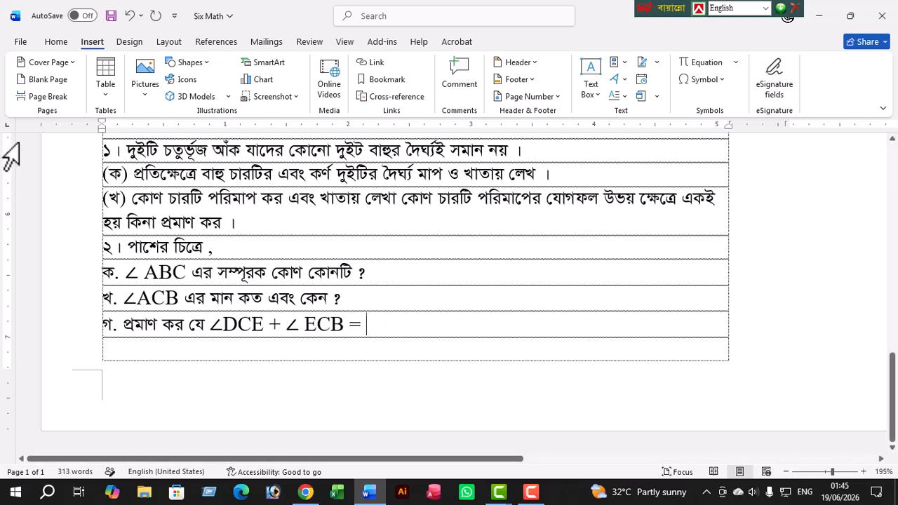
Insert a superscript equation after the equals sign in part গ, with base 180 and exponent 0
click(715, 63)
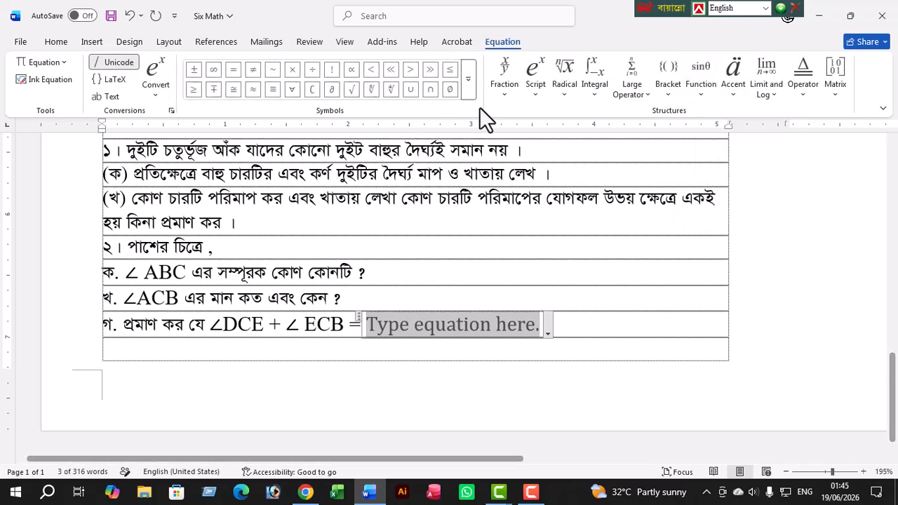
click(504, 95)
click(537, 93)
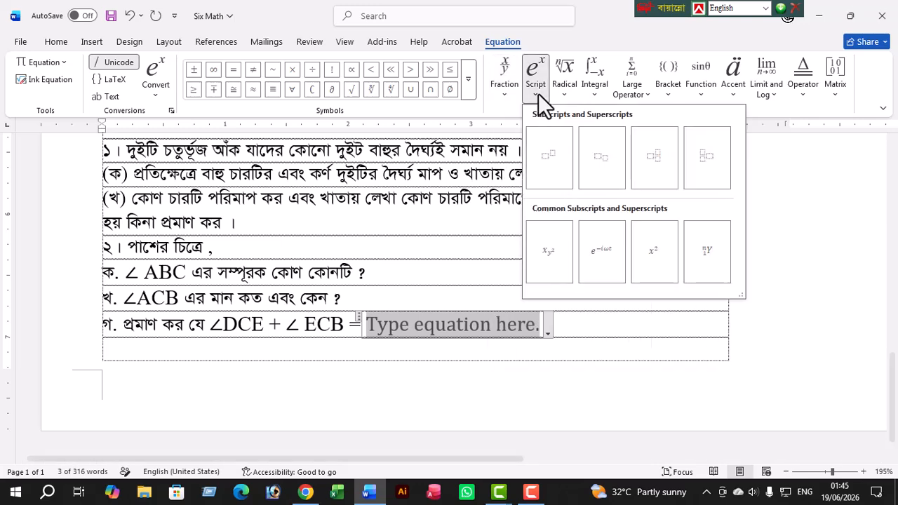
click(548, 156)
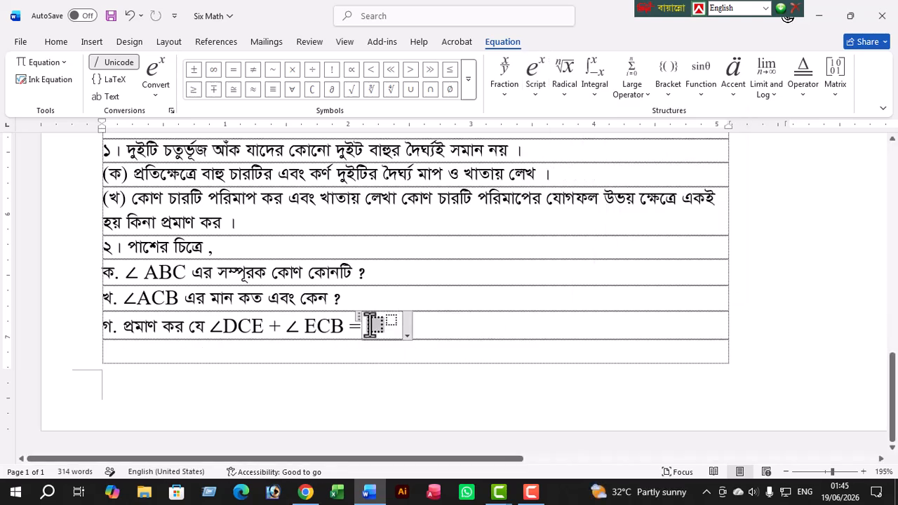
text(180)
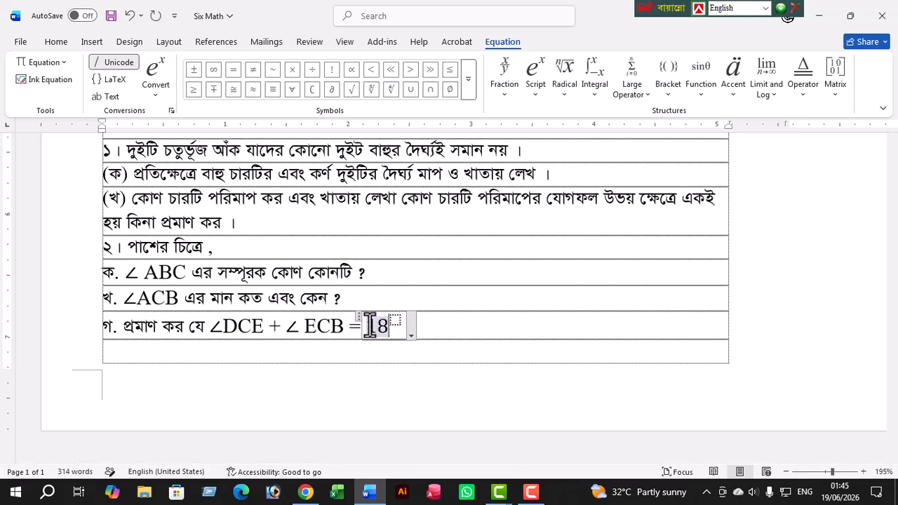
click(406, 321)
text(0)
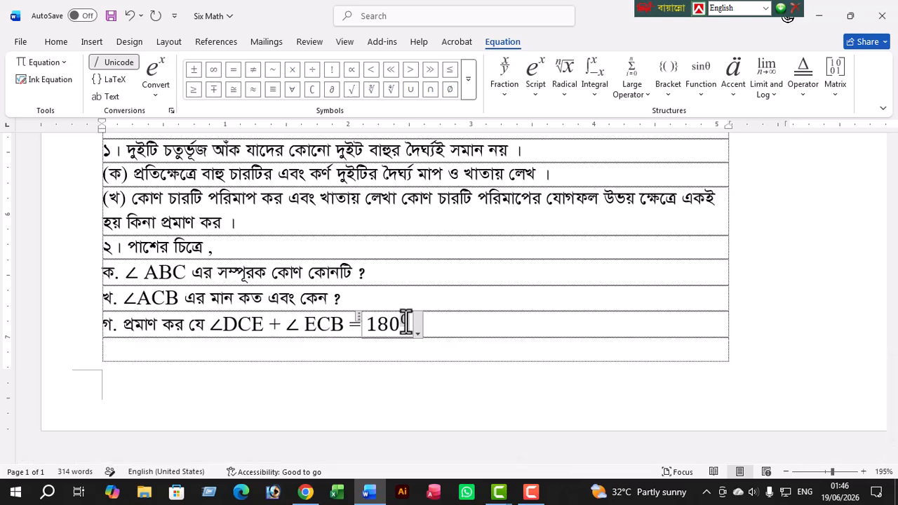
key(Right)
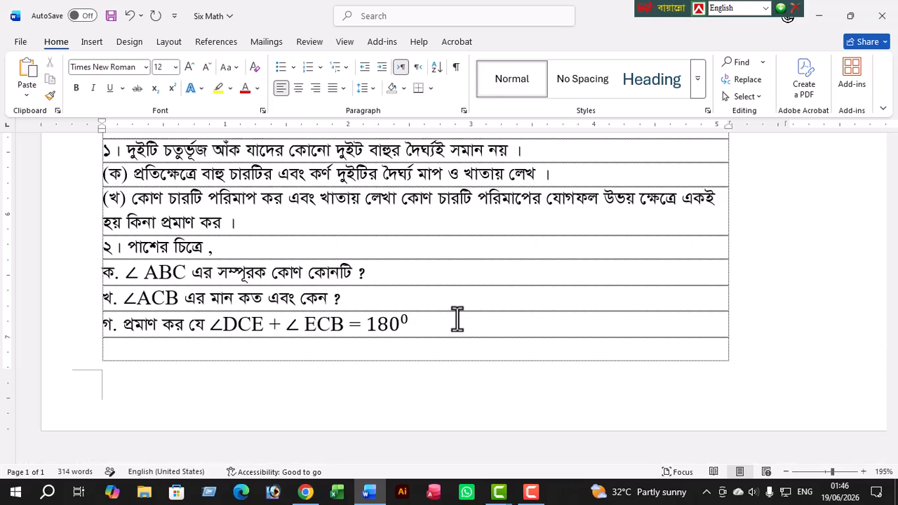
Draw a horizontal straight line about 3.41" long across the upper part of the page's second, empty table column
scroll(457, 320, up, 15)
drag(430, 460, 728, 410)
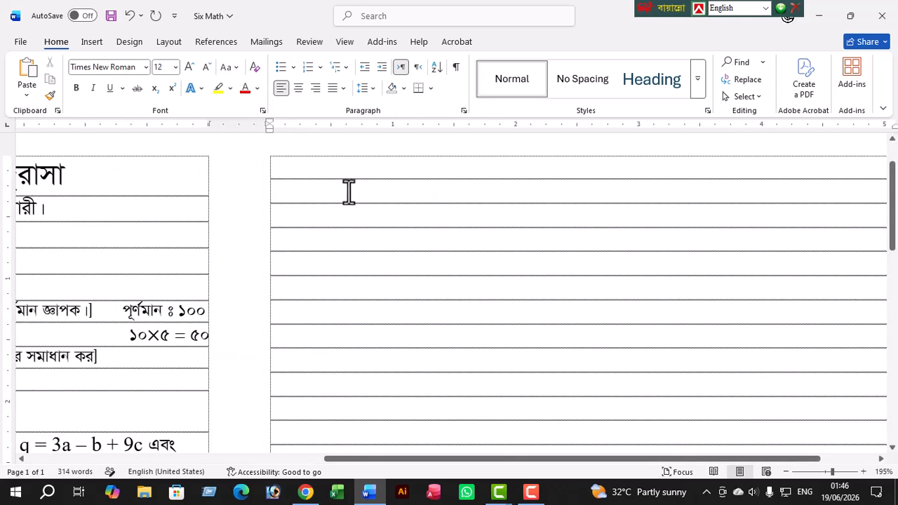
drag(483, 456, 534, 457)
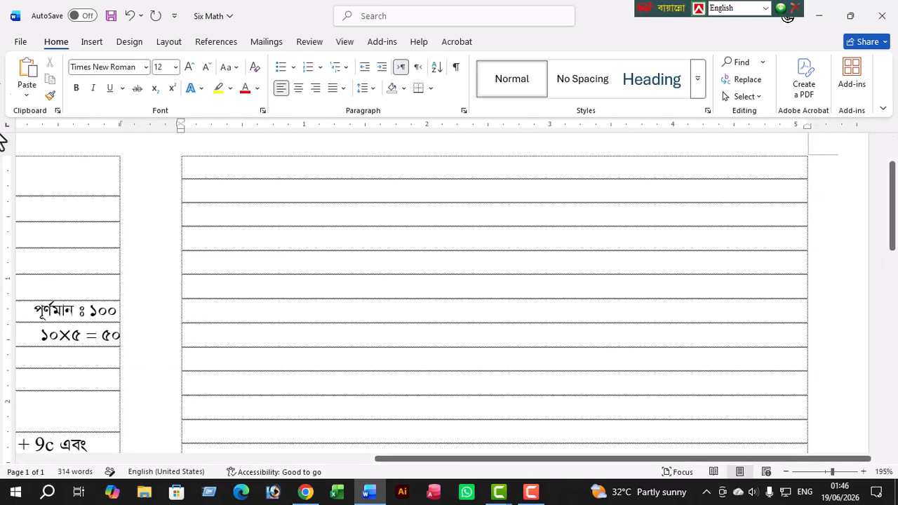
click(93, 42)
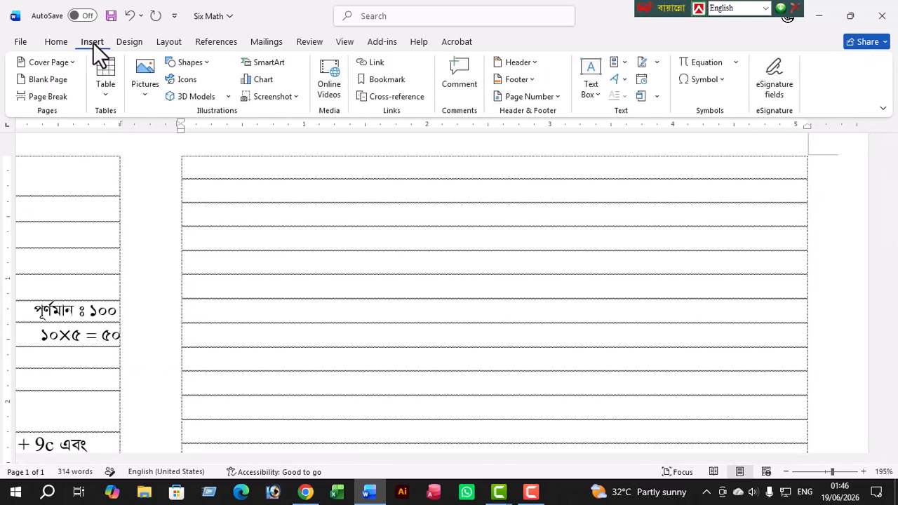
click(203, 65)
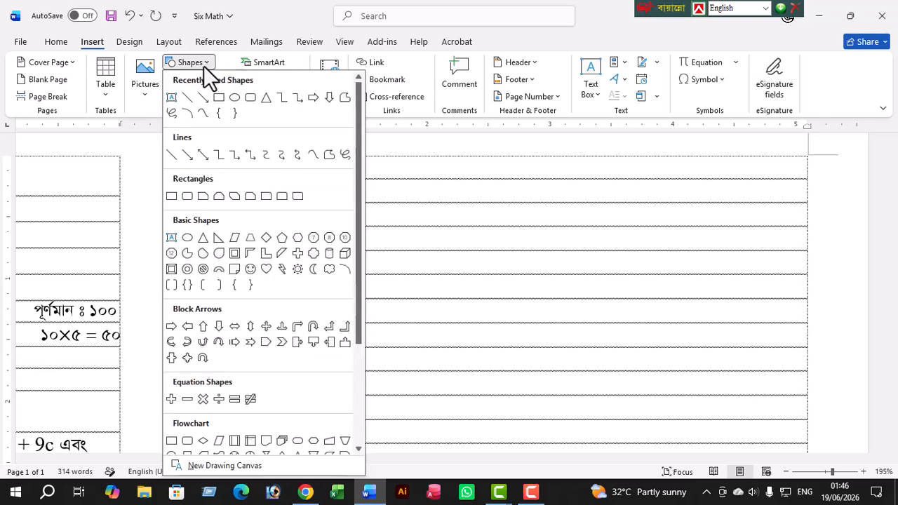
click(186, 97)
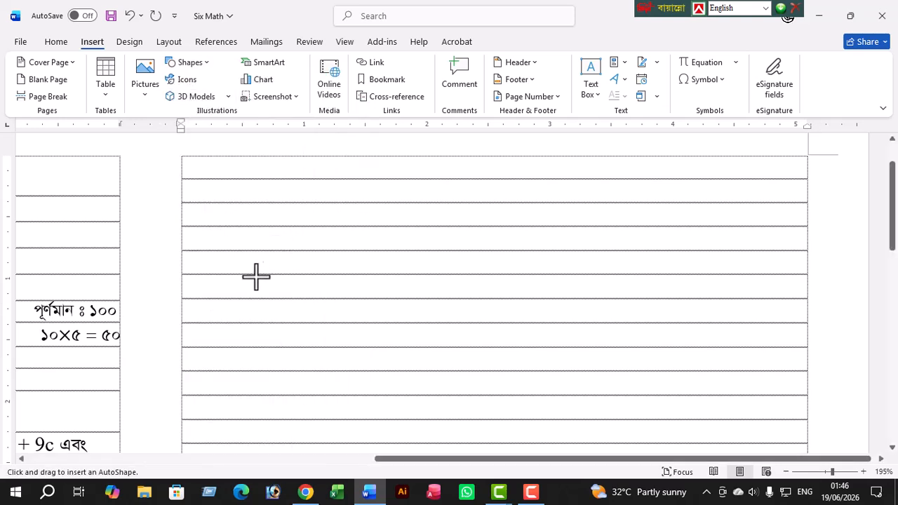
drag(261, 275, 679, 274)
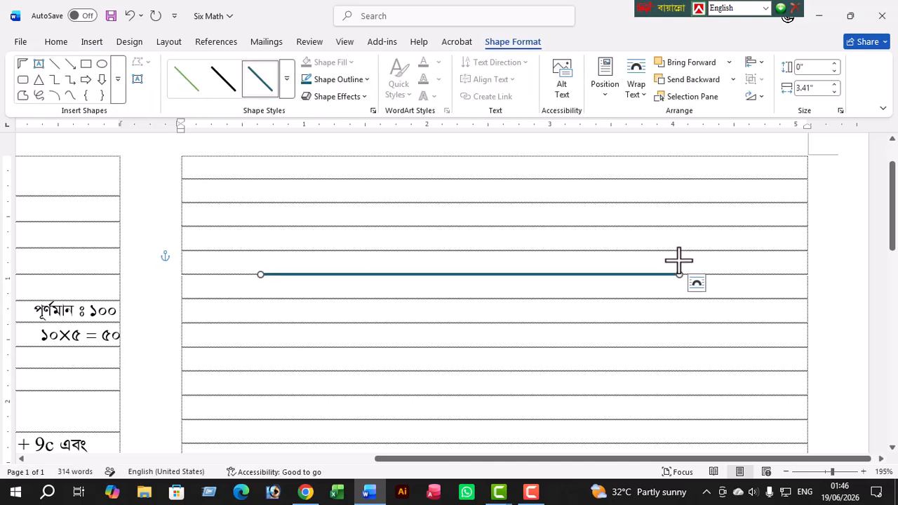
Apply the thick black line style to the horizontal line, shorten it to about 2.58" and shift it toward the column's middle
click(224, 77)
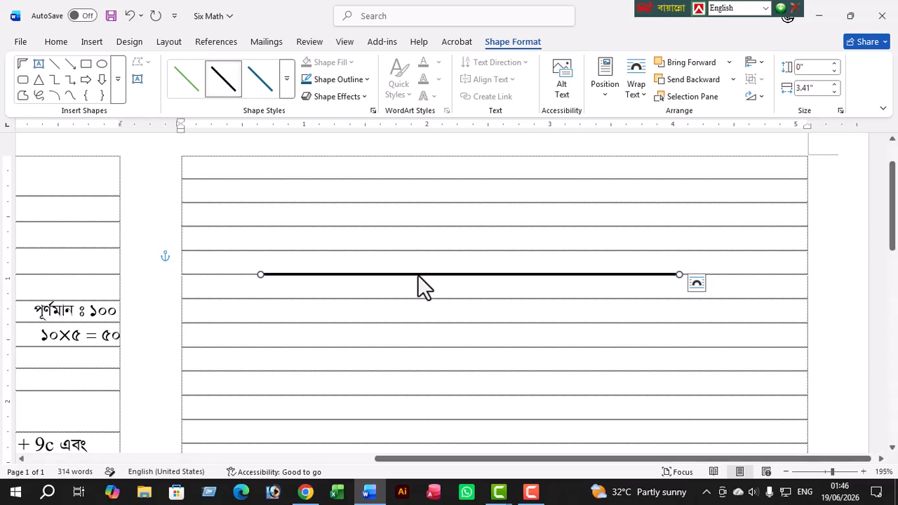
drag(678, 274, 581, 274)
click(494, 274)
click(411, 277)
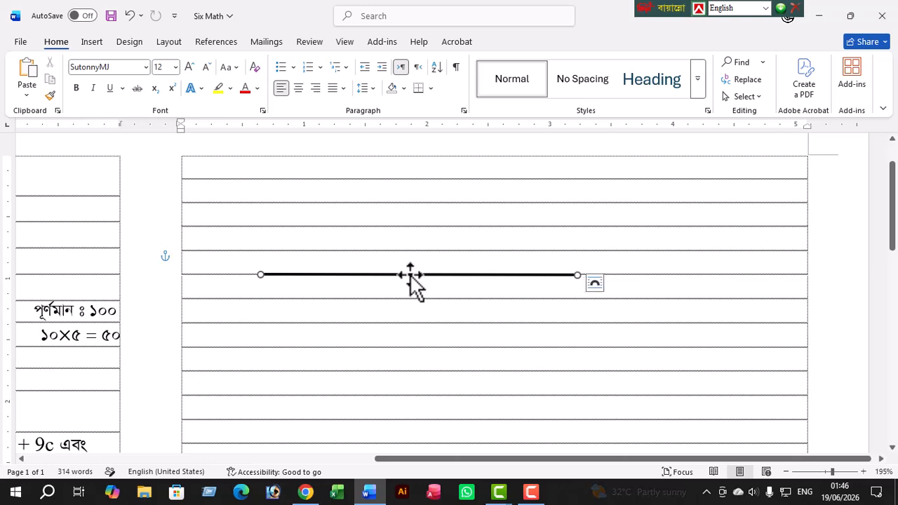
drag(442, 275, 463, 275)
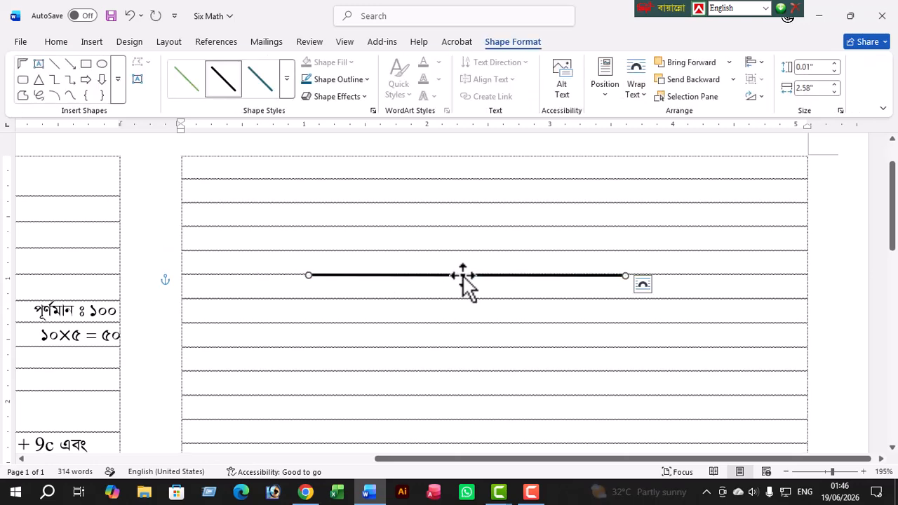
Duplicate the horizontal line twice and turn one copy into a slanted line about 0.77" high and 0.67" wide rising from the base line
key(ctrl+d)
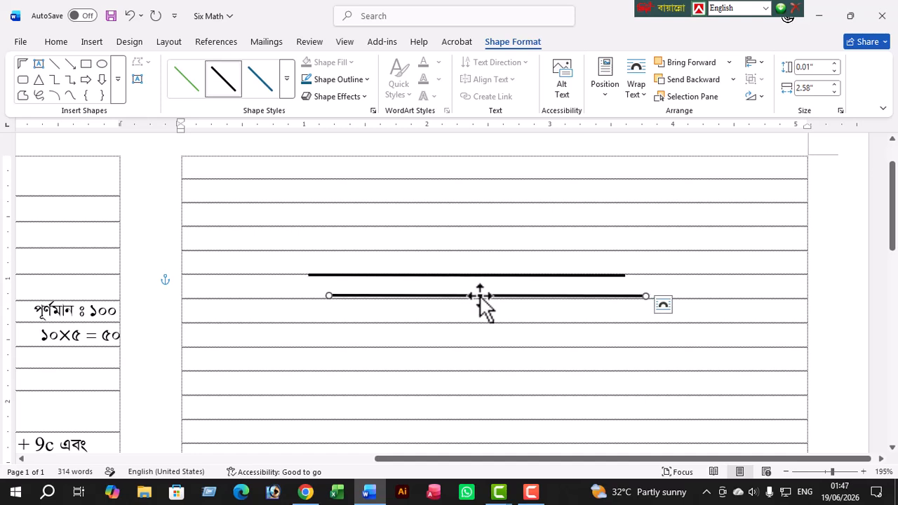
key(ctrl+d)
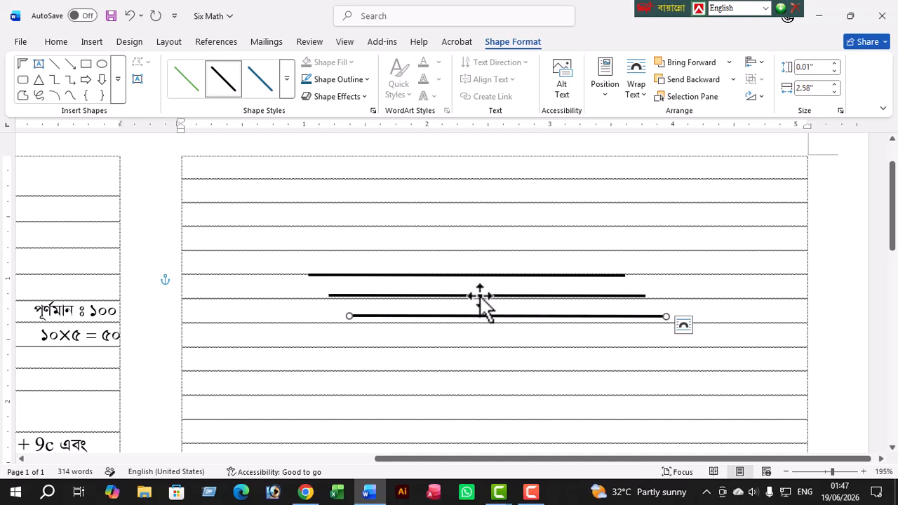
drag(484, 296, 263, 276)
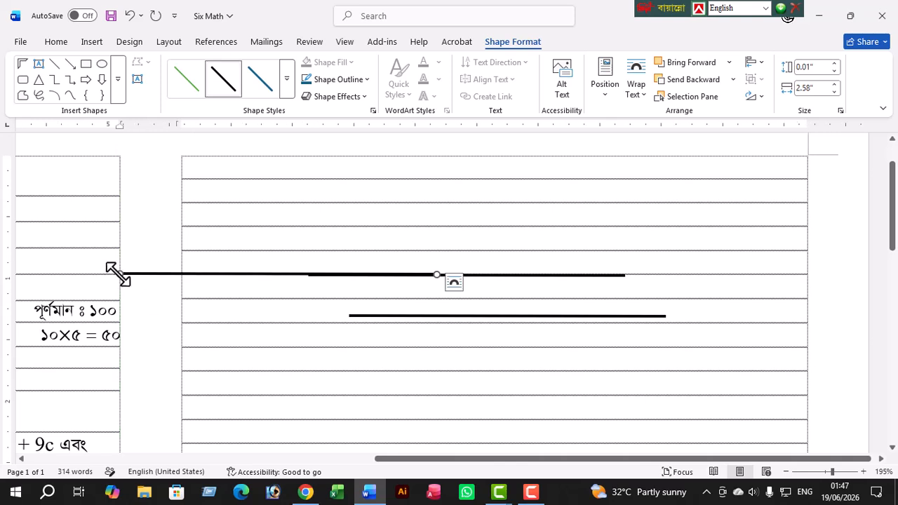
drag(116, 273, 353, 175)
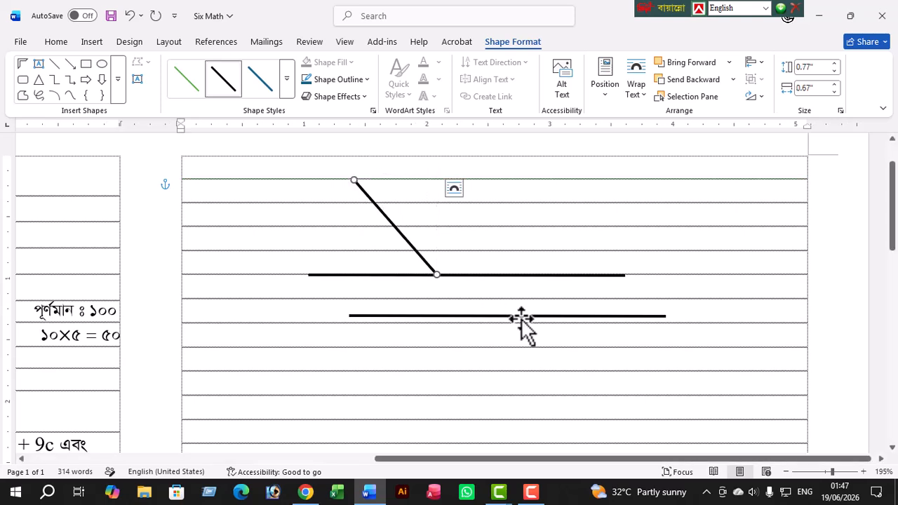
Turn the other copy into a parallel-looking slanted line about 0.9" high and 0.64" wide, and raise the first slanted line's upper end to match
drag(510, 317, 412, 261)
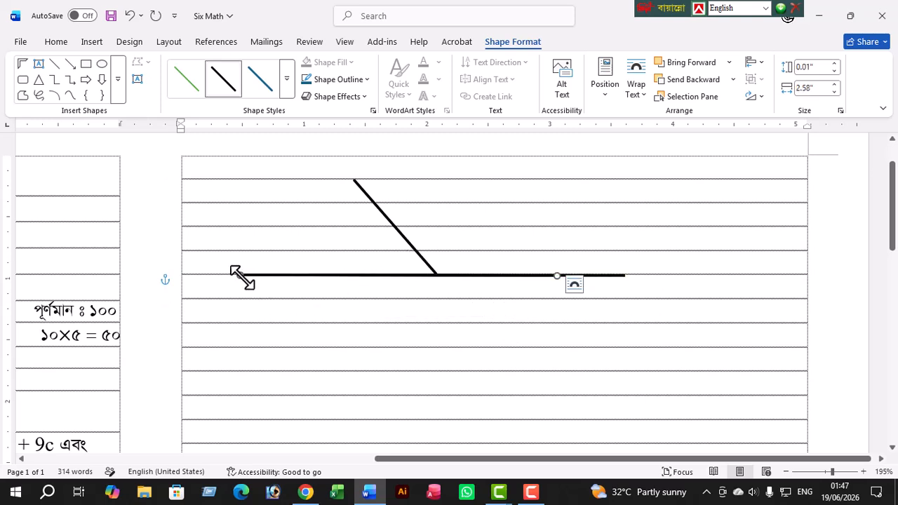
drag(239, 275, 478, 167)
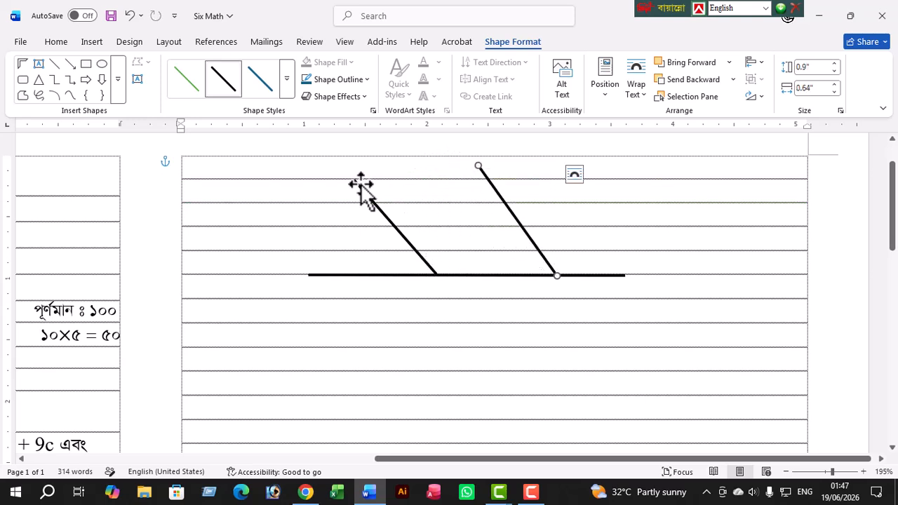
click(353, 182)
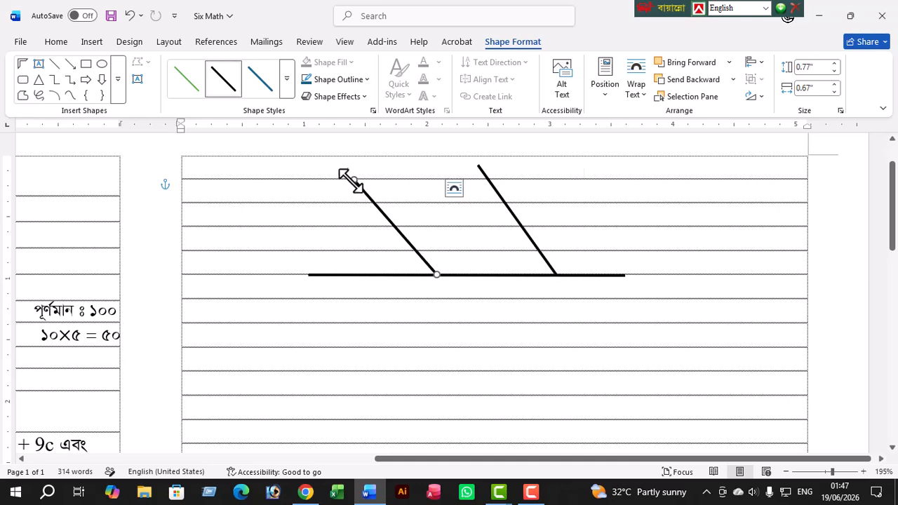
drag(356, 177, 372, 165)
Move the base line about four rows down the column and set both slanted lines back onto it
drag(475, 274, 472, 371)
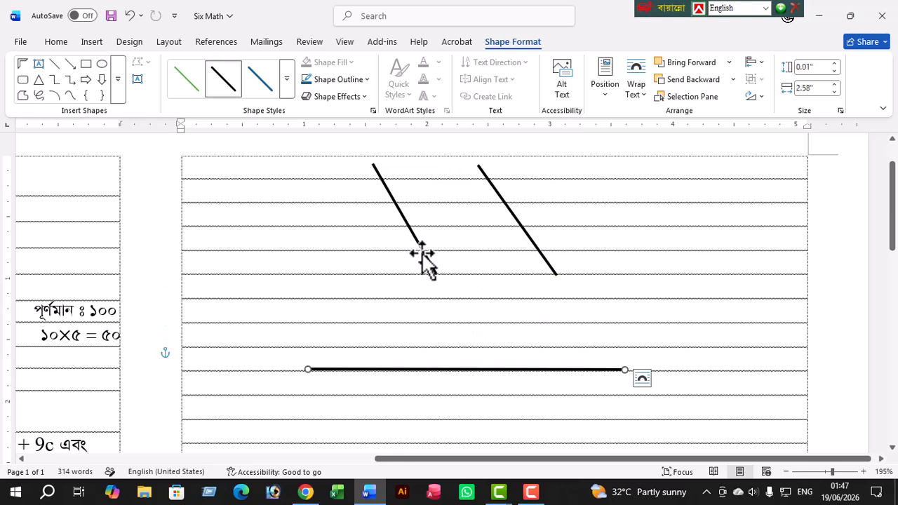
drag(418, 247, 380, 344)
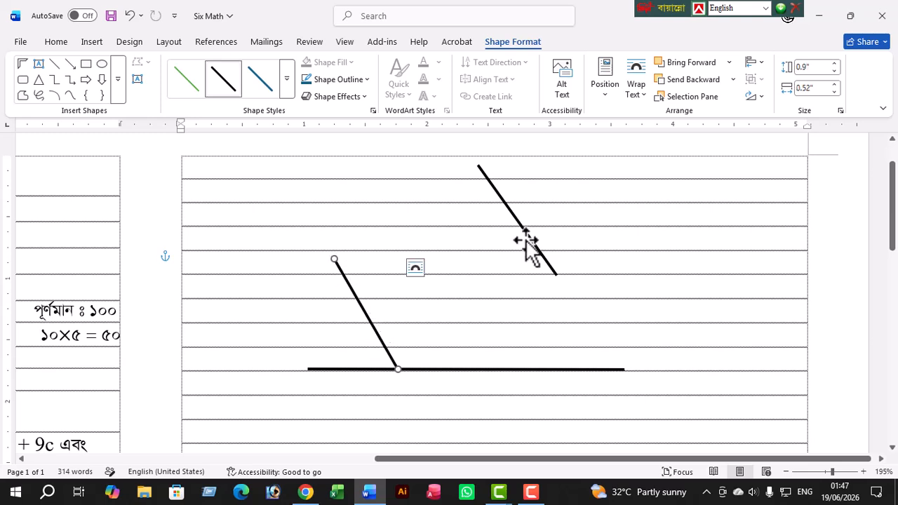
drag(527, 243, 496, 329)
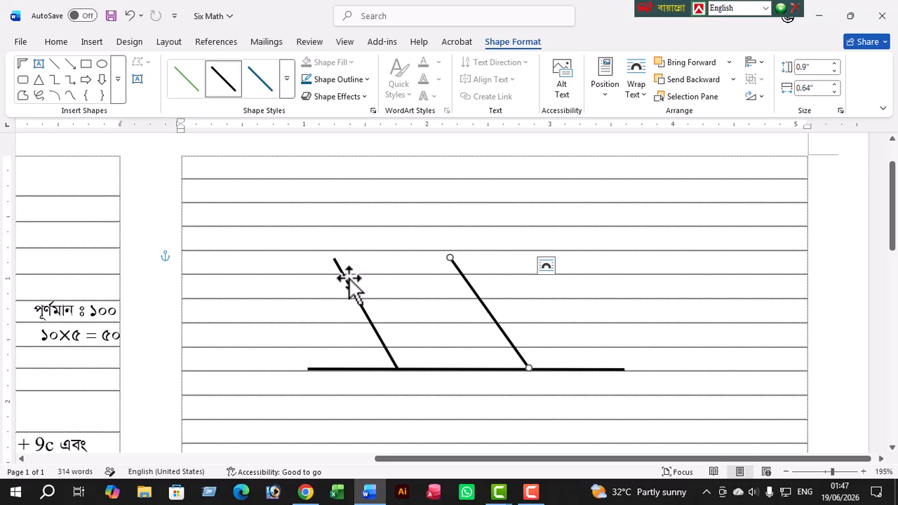
Reposition the slanted lines' ends so they cross, the steep one about 0.96" by 0.39" and the shallow one about 0.68" by 1.79", meeting the base line
click(347, 281)
drag(345, 260, 349, 278)
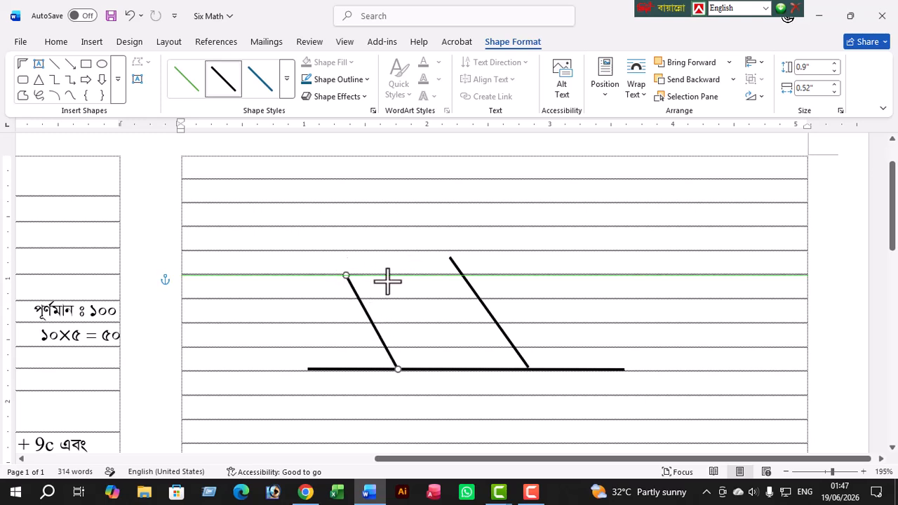
click(452, 261)
drag(453, 261, 349, 250)
click(352, 280)
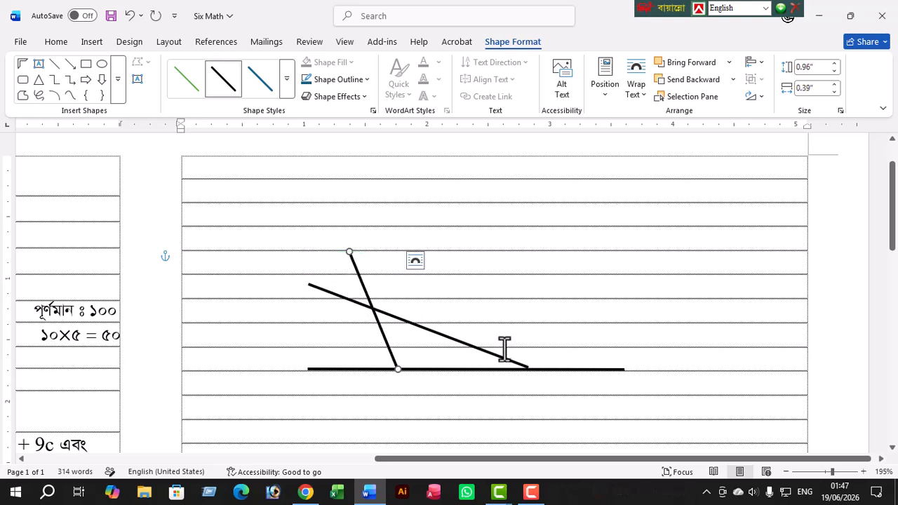
click(523, 365)
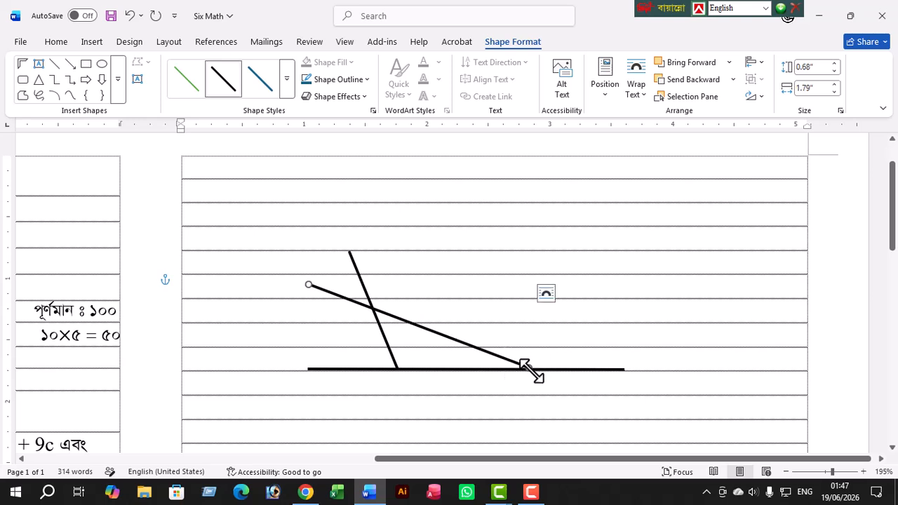
drag(532, 370, 533, 370)
click(520, 304)
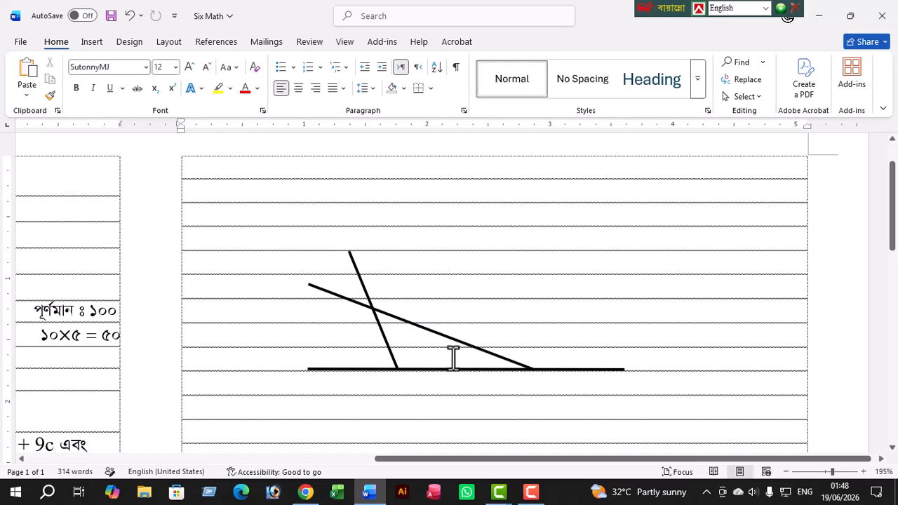
Draw a thick black arc about 0.43" by 0.36", rotated to span the angle between the slanted lines' upper ends above their crossing
ctrl+scroll(406, 372, up, 2)
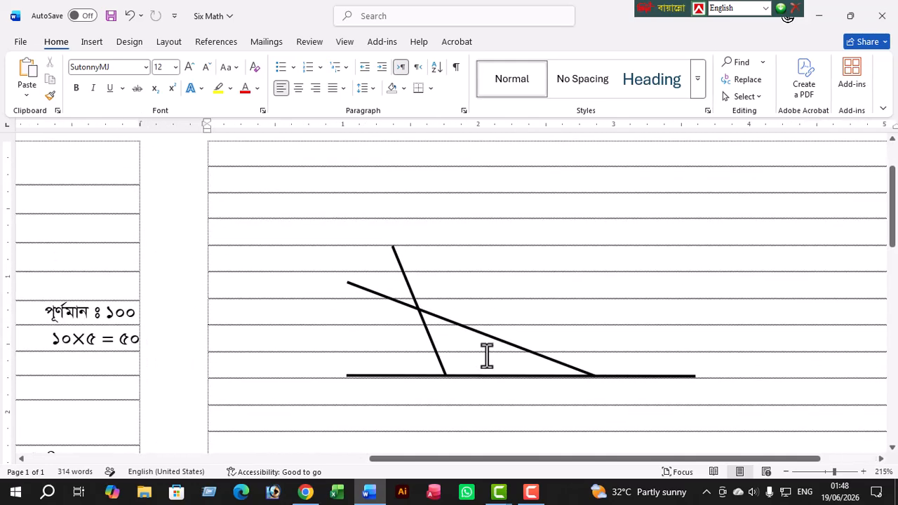
ctrl+scroll(472, 355, up, 2)
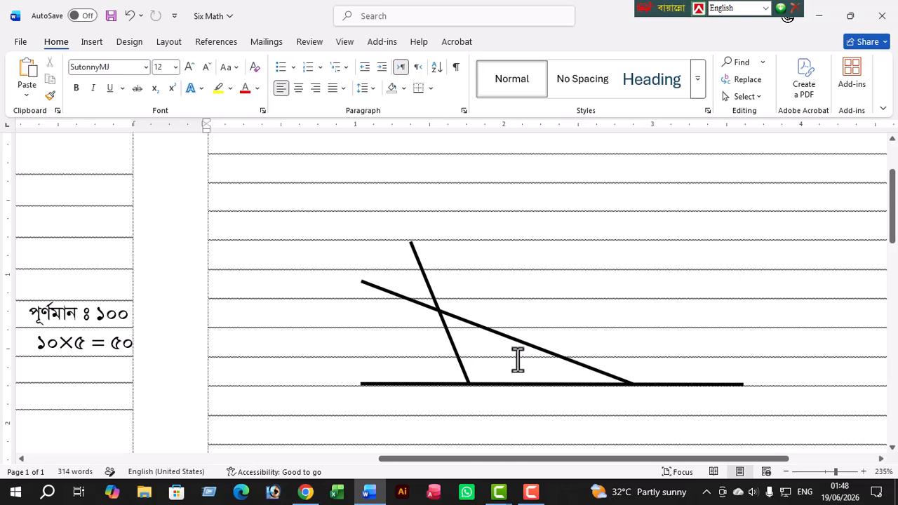
click(93, 41)
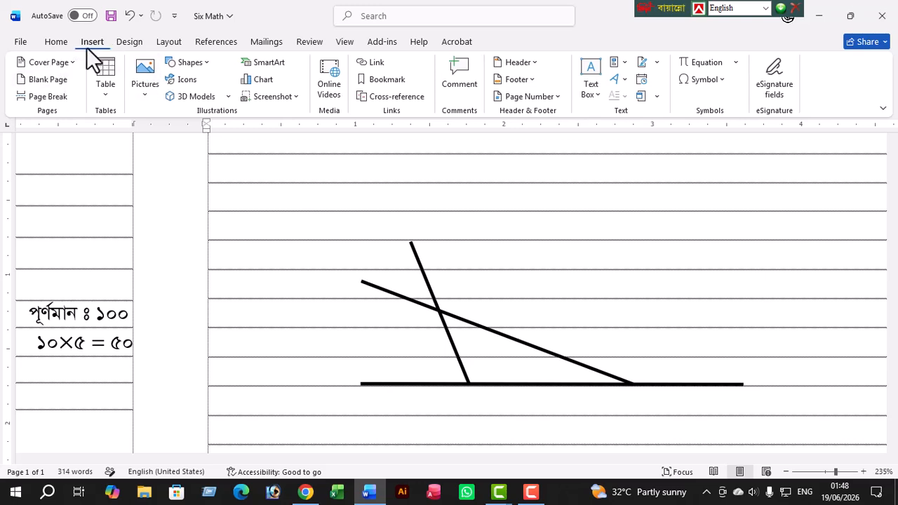
click(189, 62)
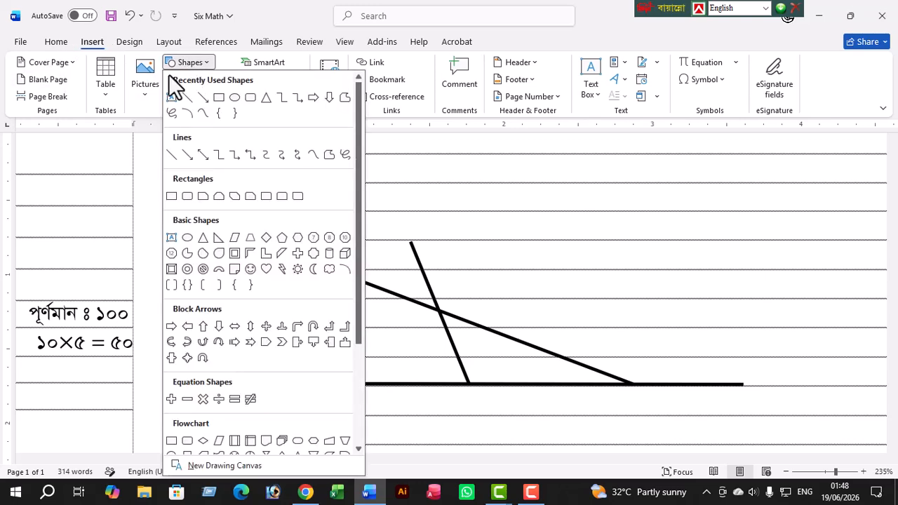
click(187, 115)
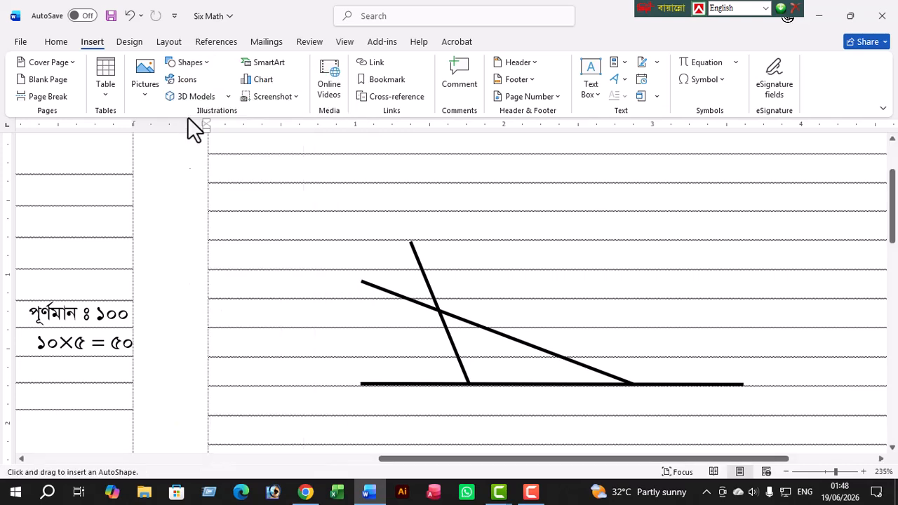
mouse_move(459, 230)
mouse_down()
mouse_move(517, 330)
mouse_move(517, 320)
mouse_up()
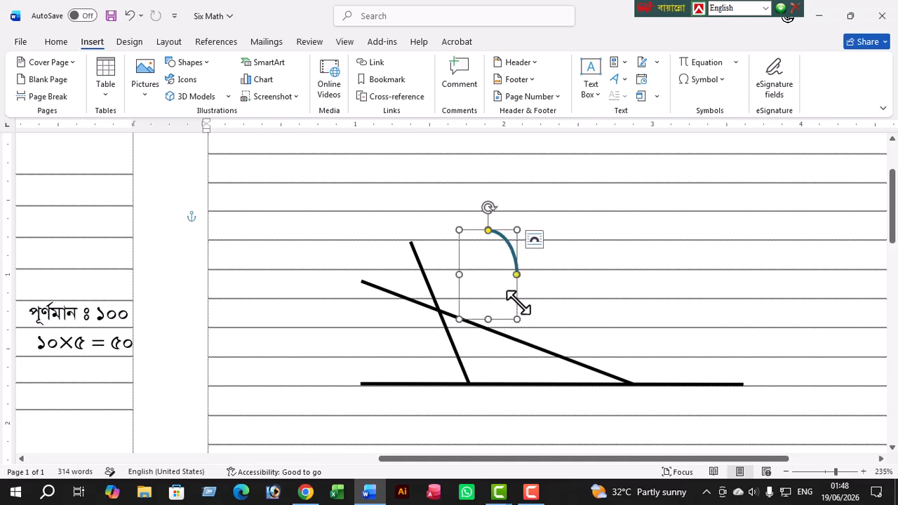
drag(485, 206, 425, 278)
click(525, 201)
drag(481, 259, 458, 269)
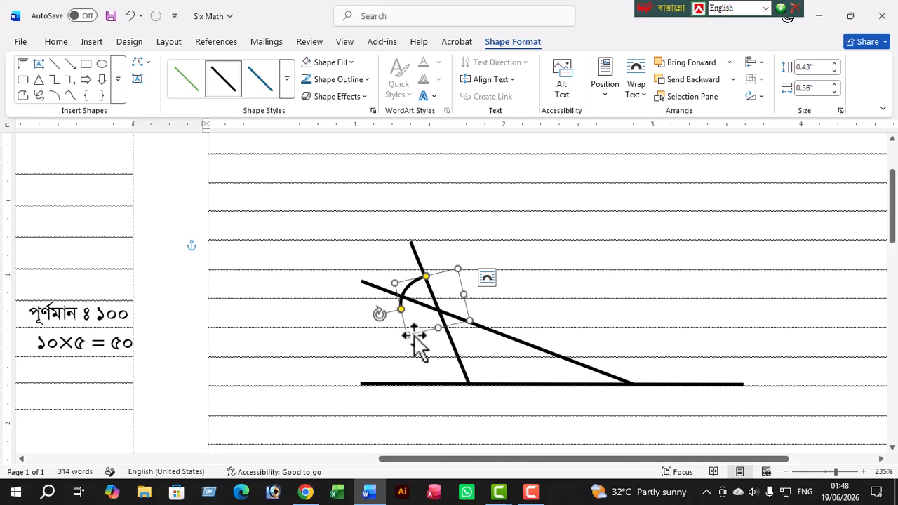
Shrink the arc to about 0.33" by 0.25" so that its ends meet the two crossing lines
drag(412, 340, 407, 321)
click(557, 241)
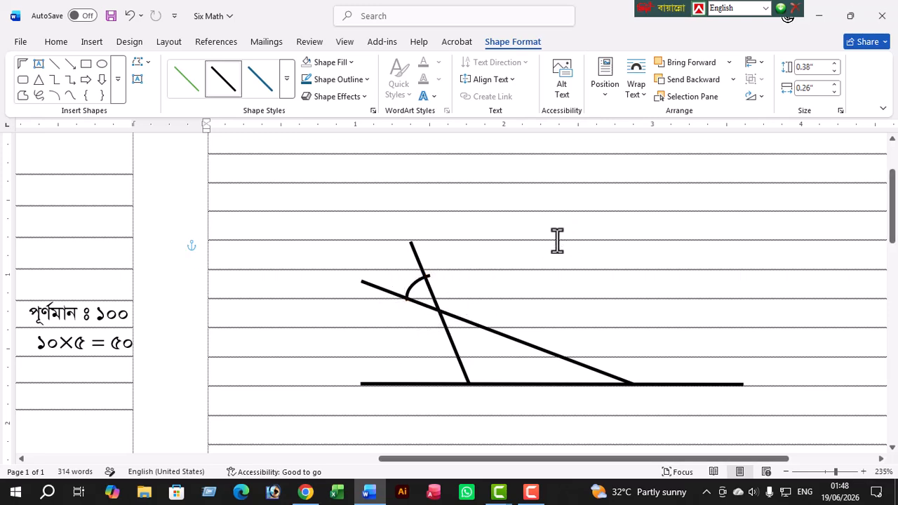
click(419, 283)
drag(467, 306, 458, 307)
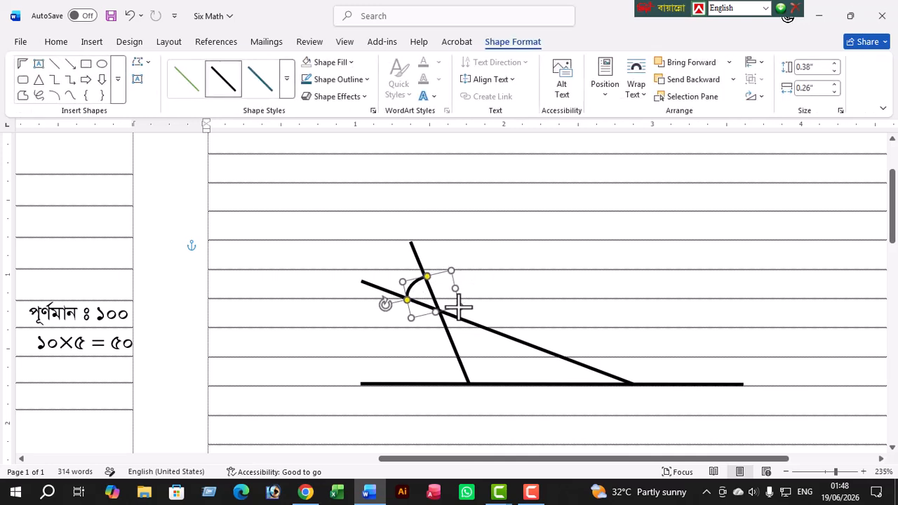
click(494, 270)
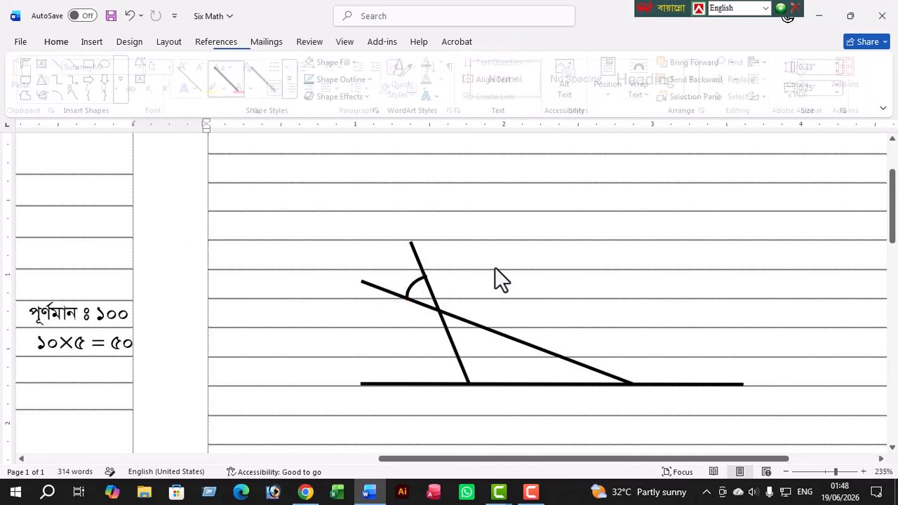
click(415, 284)
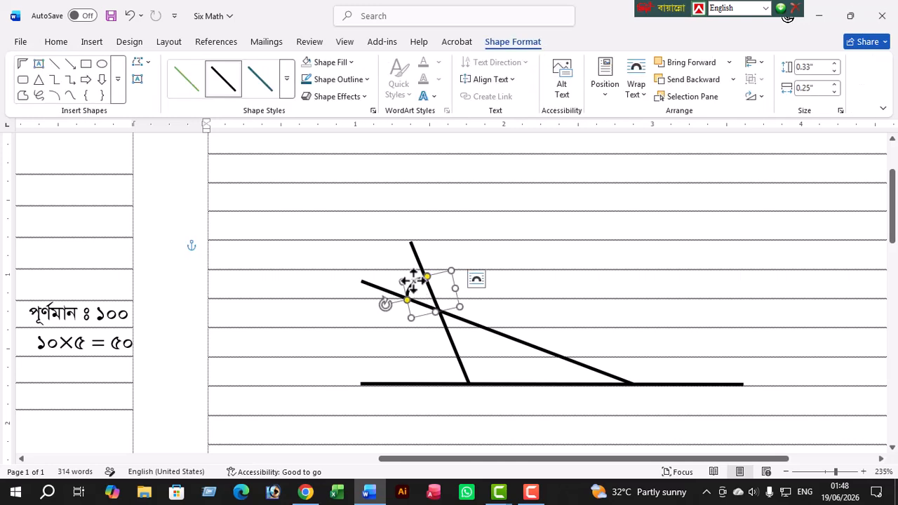
click(511, 254)
Place a smaller, rotated copy of the upper arc in the angle between the shallow slanted line and the base line
scroll(511, 260, down, 3)
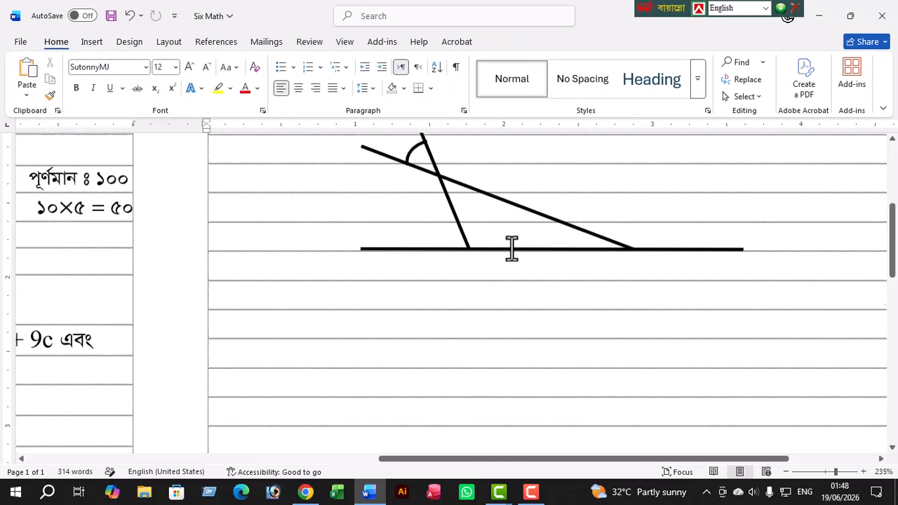
scroll(550, 219, up, 2)
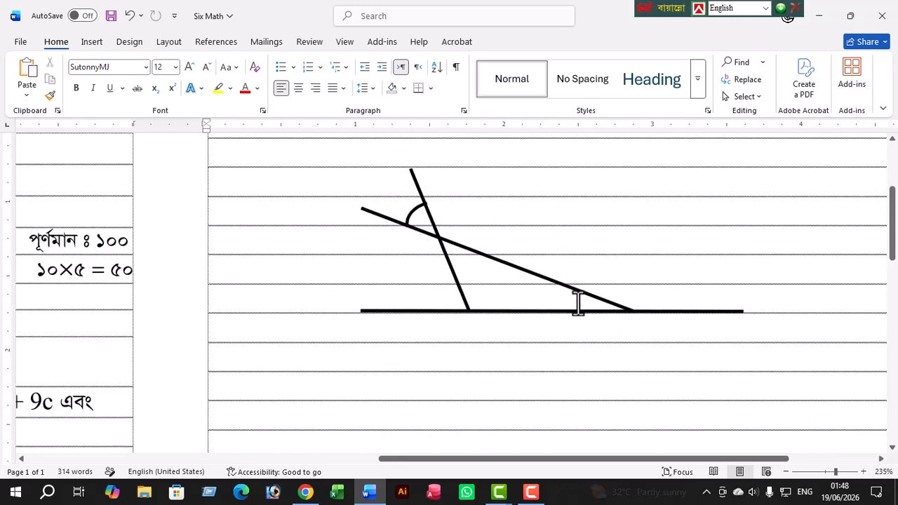
click(414, 213)
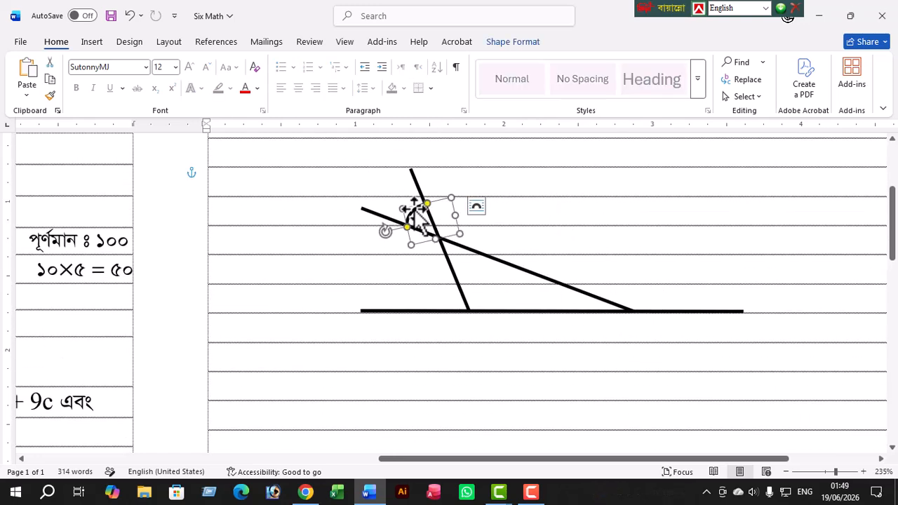
drag(416, 211, 557, 355)
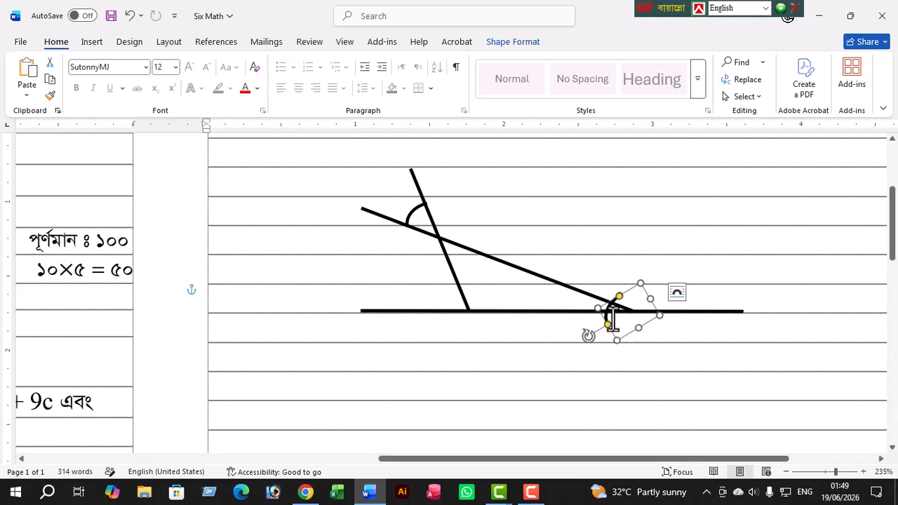
mouse_move(604, 323)
mouse_down()
mouse_move(578, 312)
mouse_move(588, 315)
mouse_up()
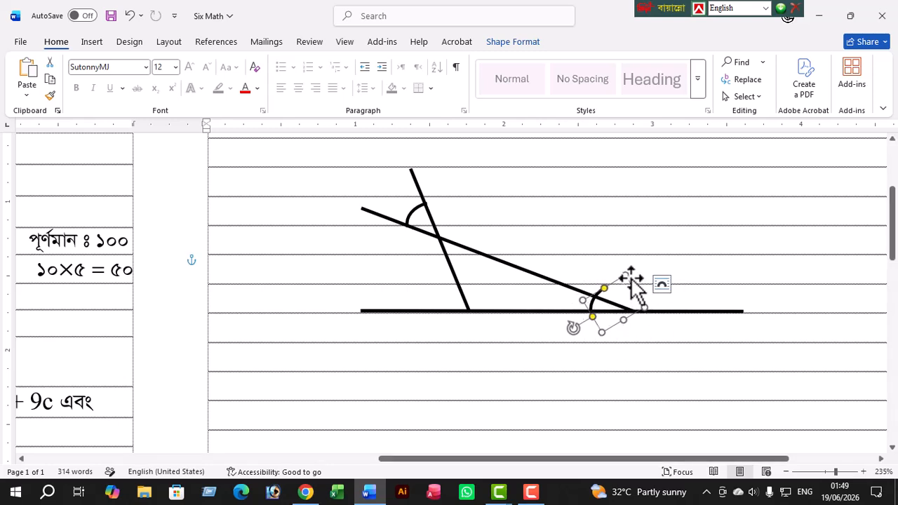
drag(626, 278, 613, 288)
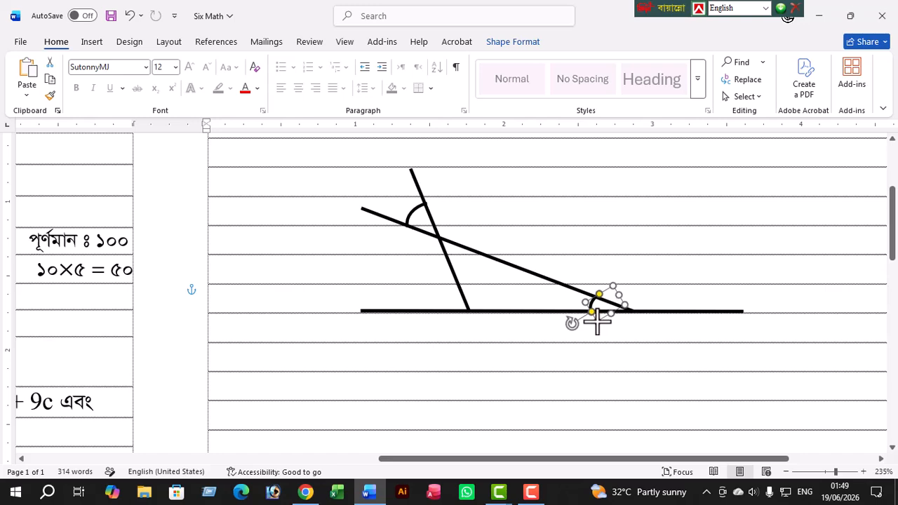
Shrink the lower arc slightly so that its ends meet the shallow line and the base line
click(644, 343)
ctrl+scroll(624, 340, up, 12)
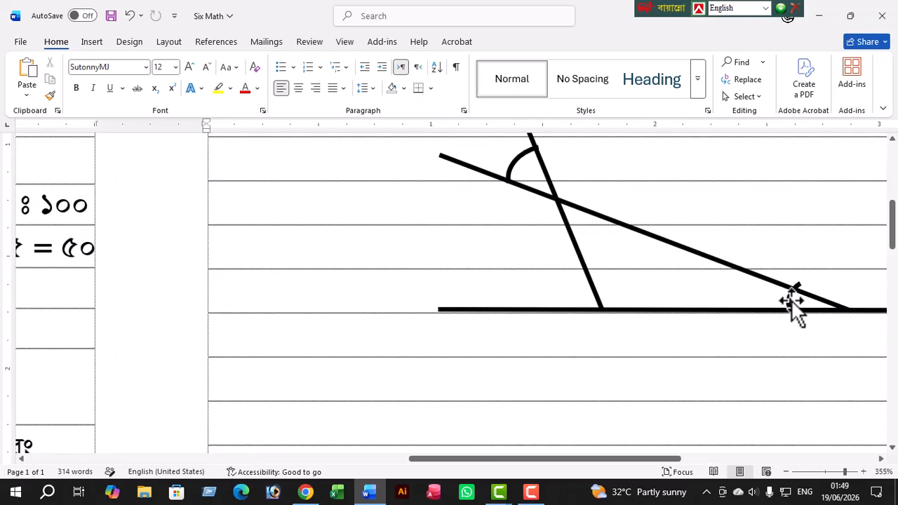
click(790, 303)
drag(820, 272, 807, 283)
click(813, 244)
Trim the size of the upper arc slightly so that its end stops at the steep line
click(521, 166)
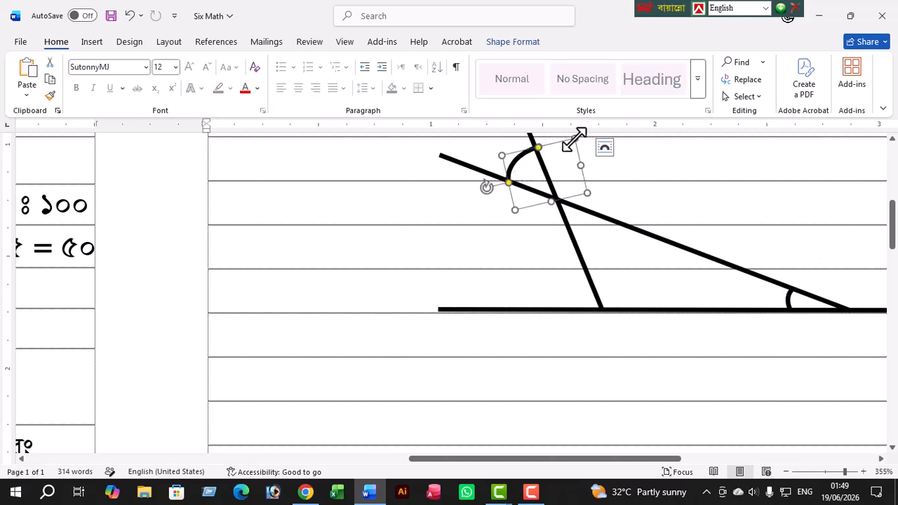
drag(575, 139, 565, 144)
click(656, 175)
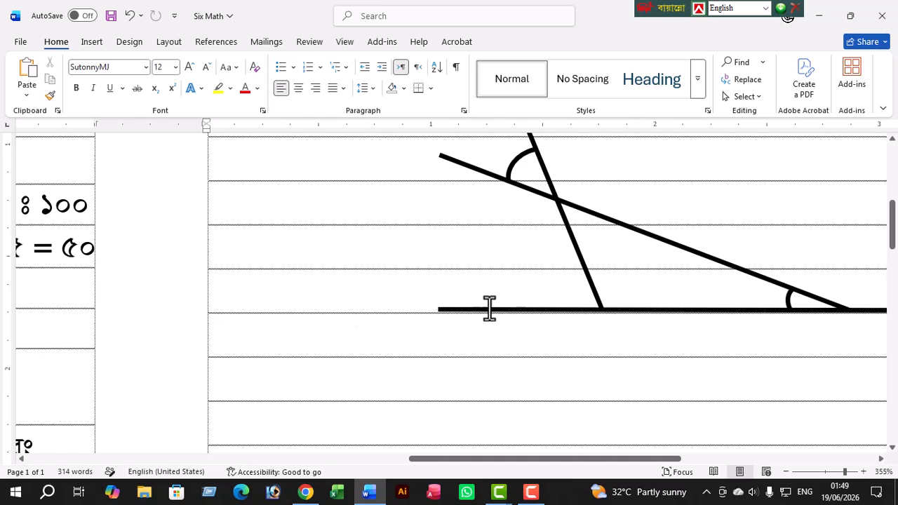
Draw a text box about 0.28" high and 0.37" wide in the empty area above the shallow line
scroll(602, 301, down, 4)
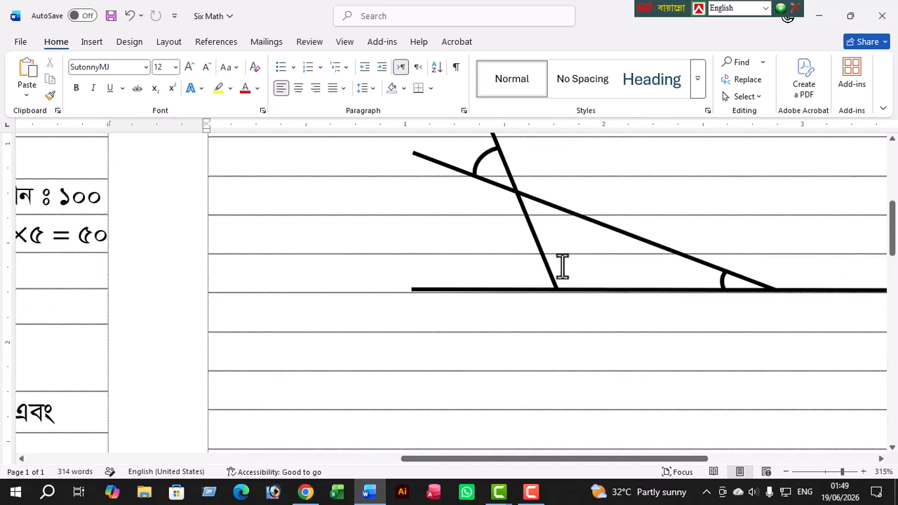
scroll(627, 250, down, 3)
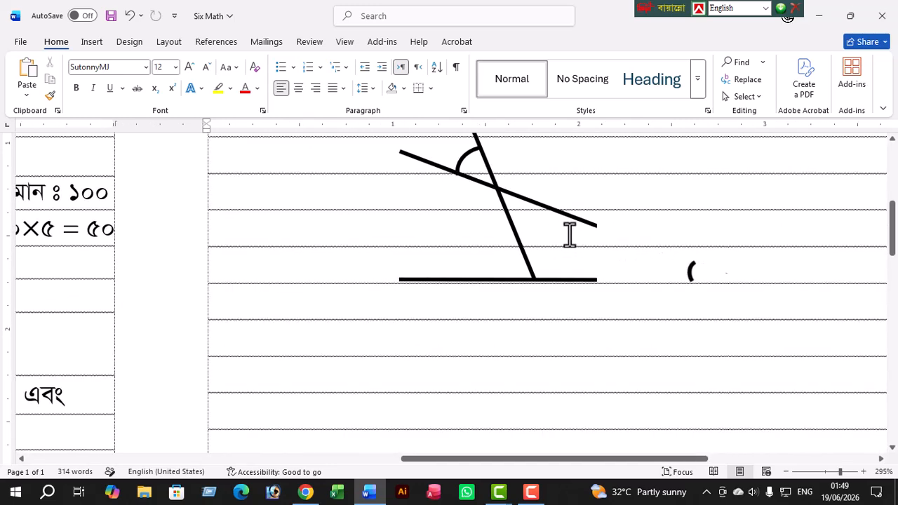
scroll(595, 242, down, 2)
scroll(592, 231, down, 2)
scroll(546, 225, up, 5)
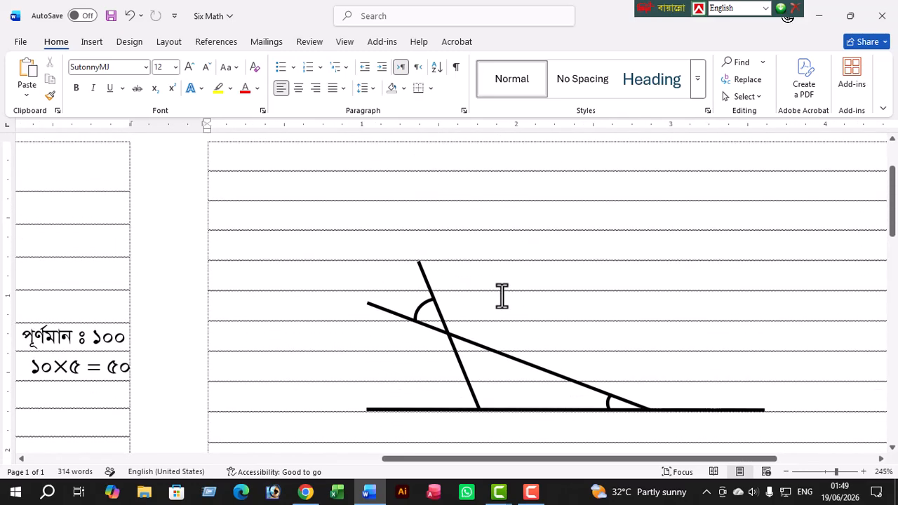
scroll(524, 339, down, 2)
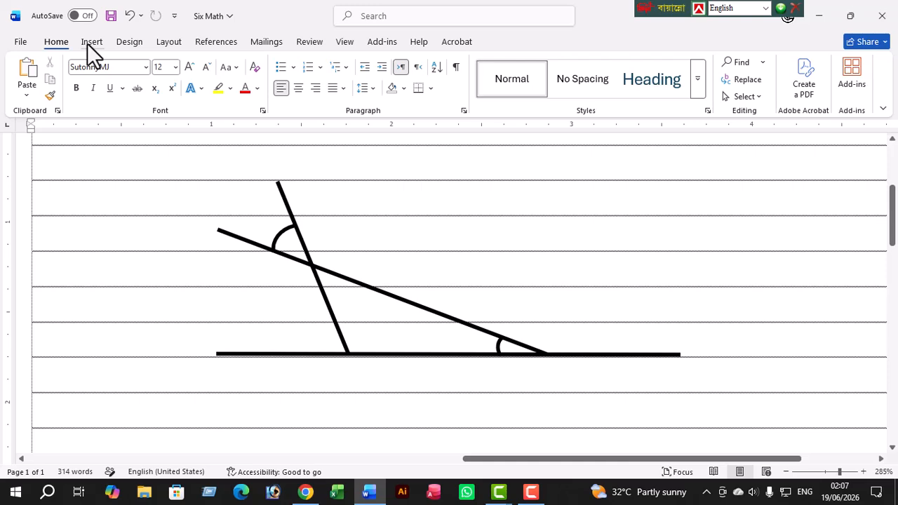
click(87, 44)
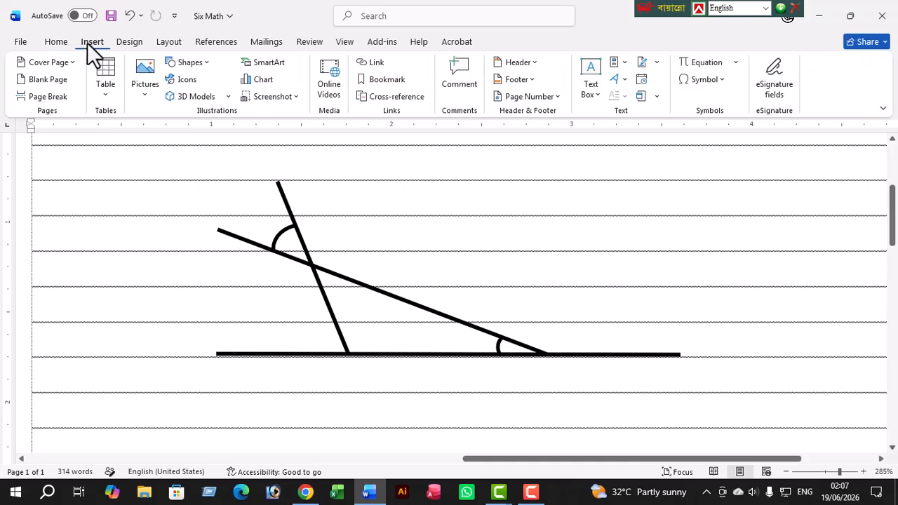
click(204, 64)
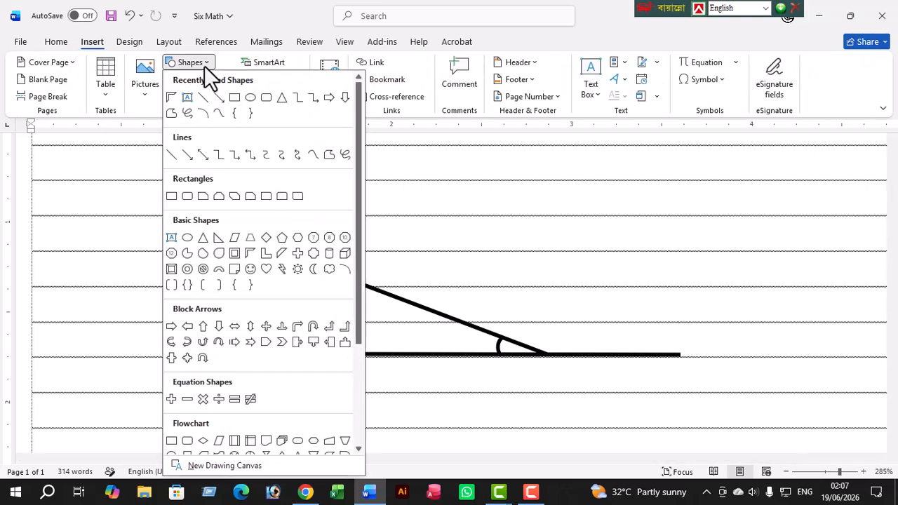
click(188, 97)
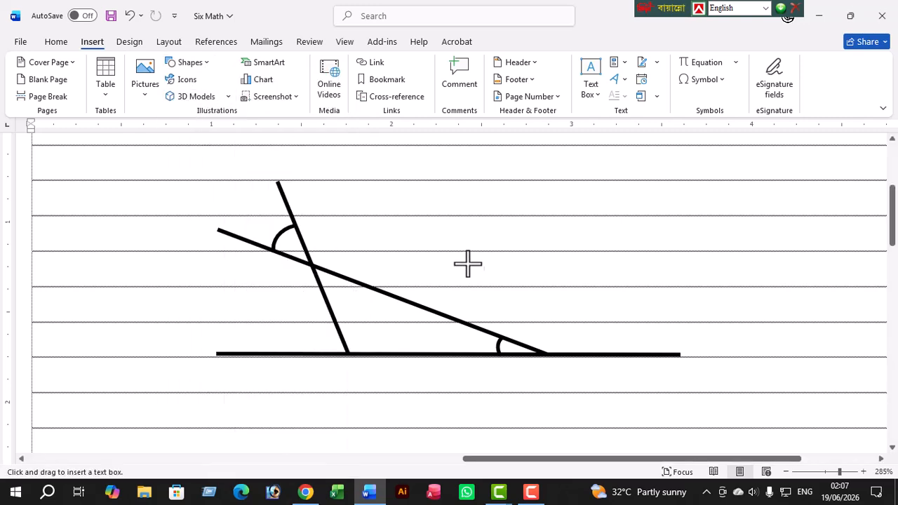
drag(476, 234, 543, 285)
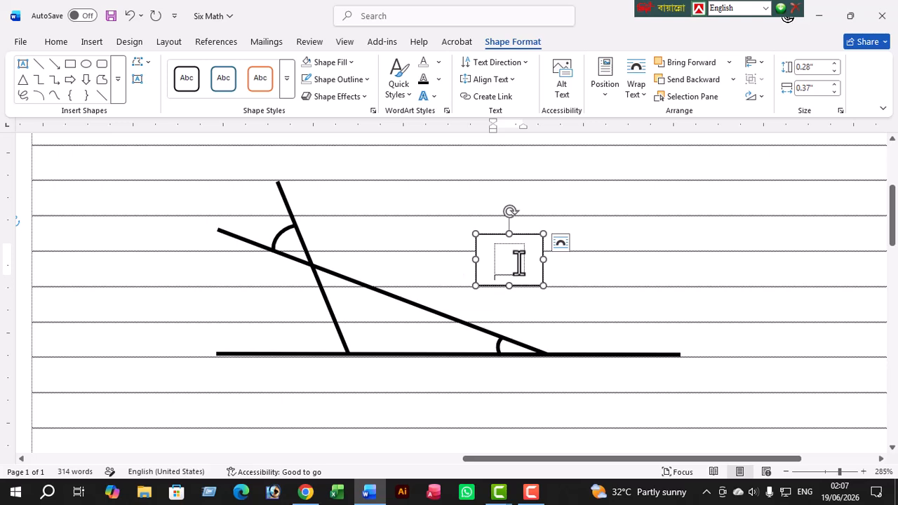
Set the text box's left, right, top and bottom margins to 0"
right_click(546, 242)
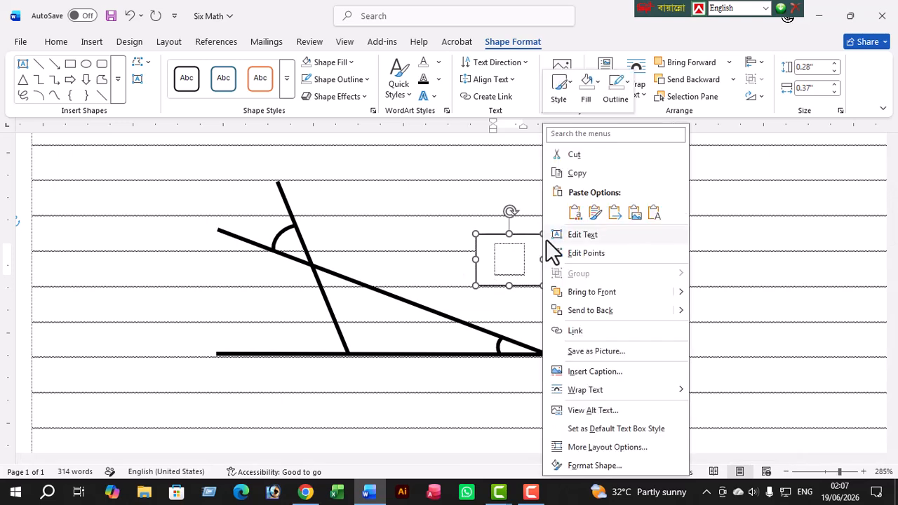
click(594, 466)
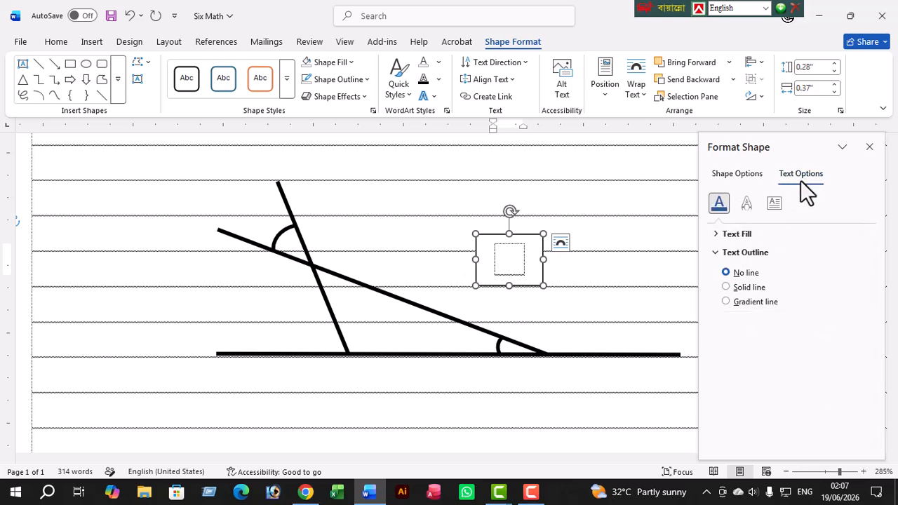
click(777, 200)
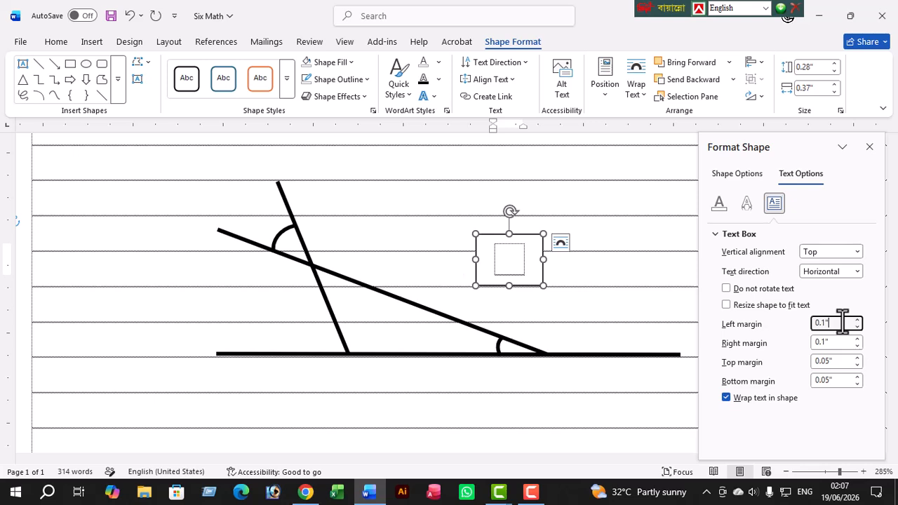
key(BackSpace)
key(BackSpace)
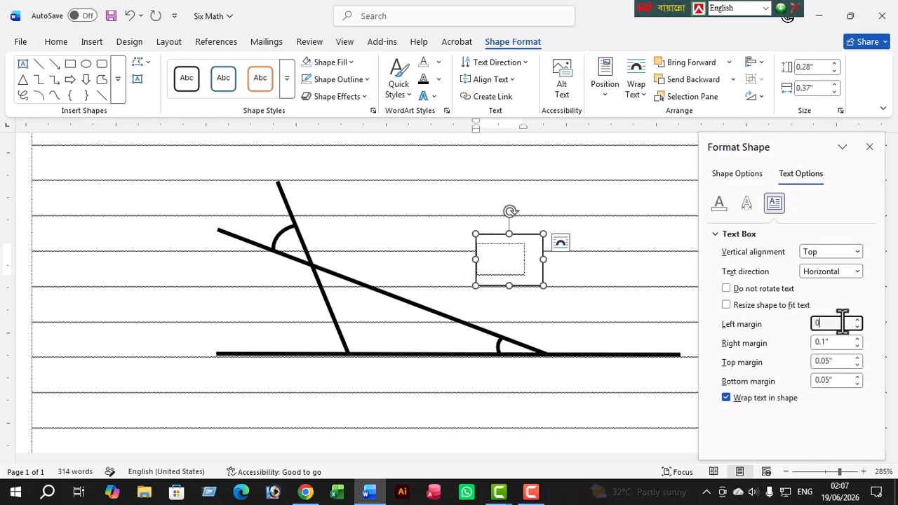
click(842, 343)
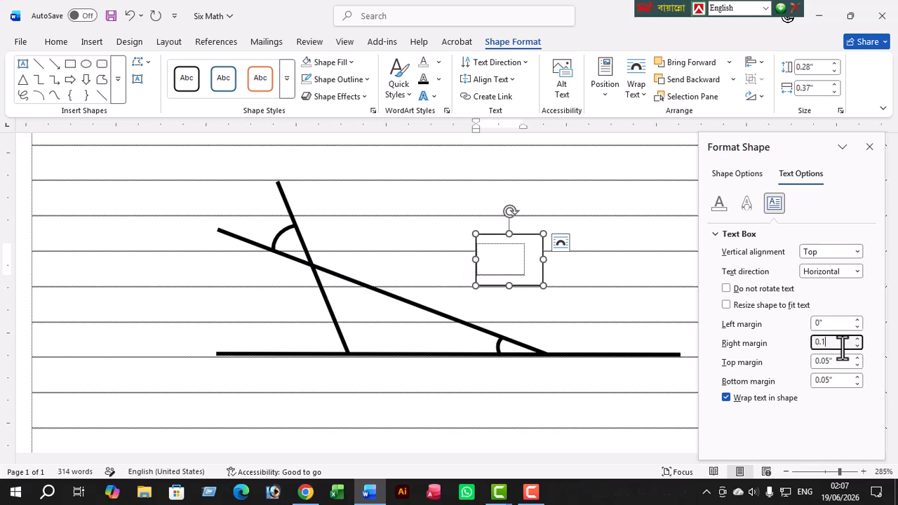
key(BackSpace)
click(841, 361)
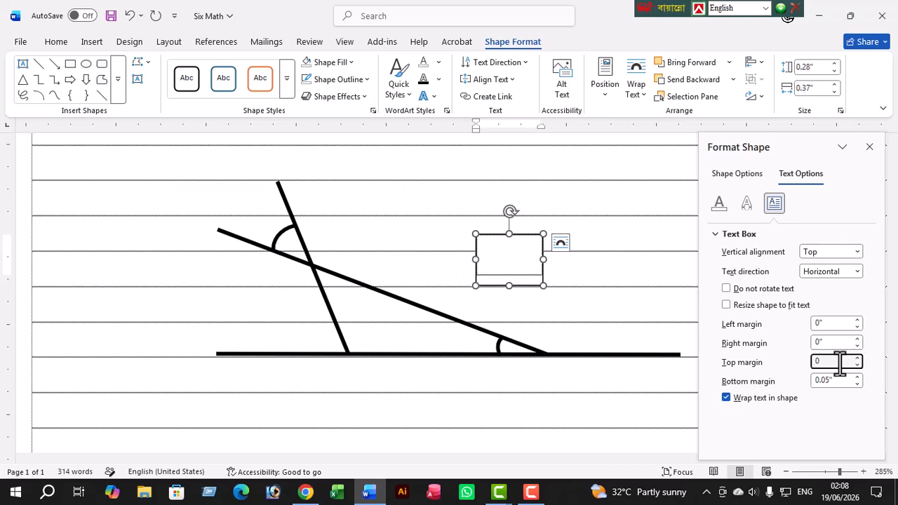
double_click(840, 380)
key(BackSpace)
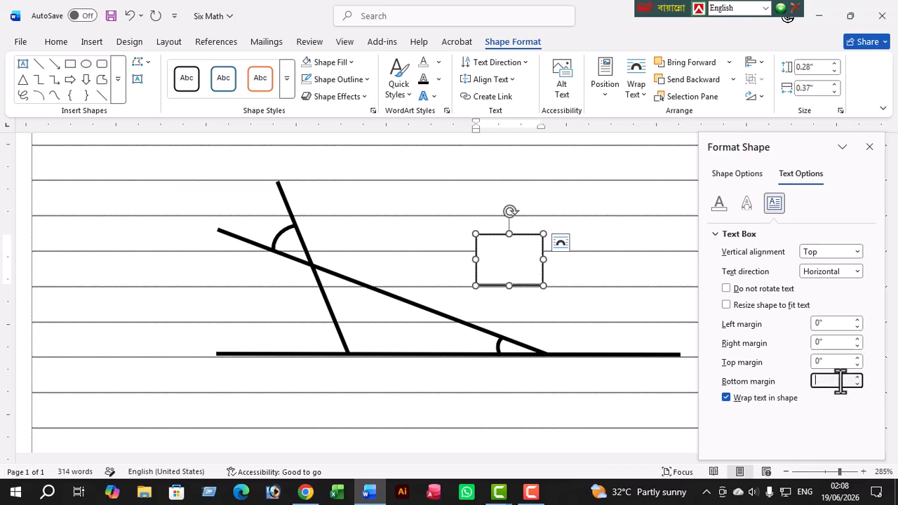
text(0)
click(645, 271)
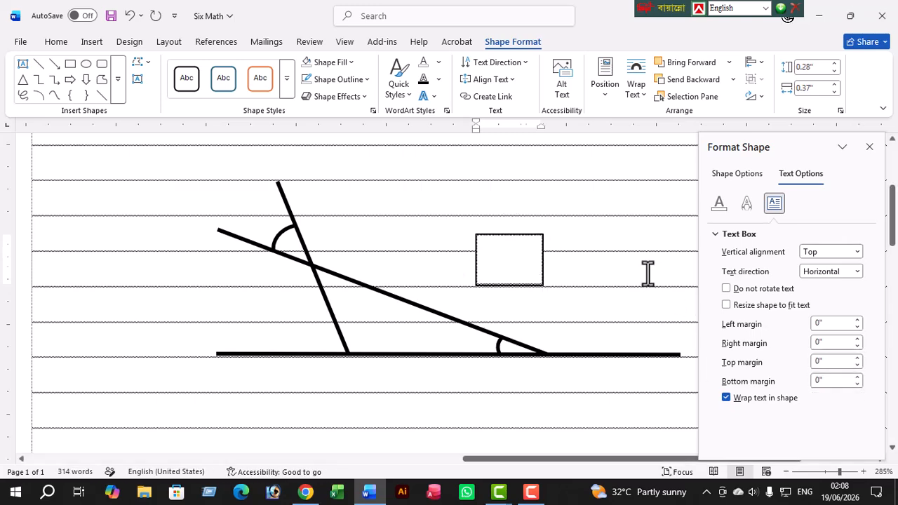
click(870, 147)
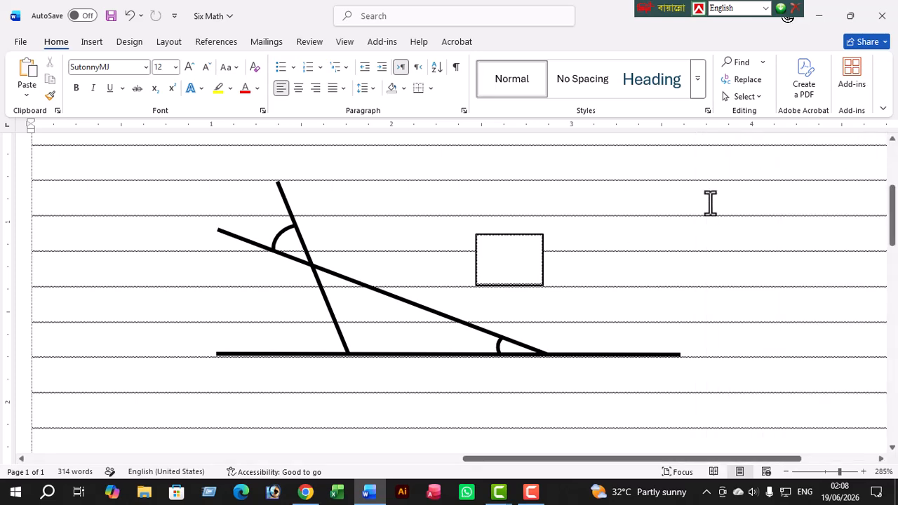
Insert a superscript equation in the text box with 50 as the base and o as the exponent
click(520, 239)
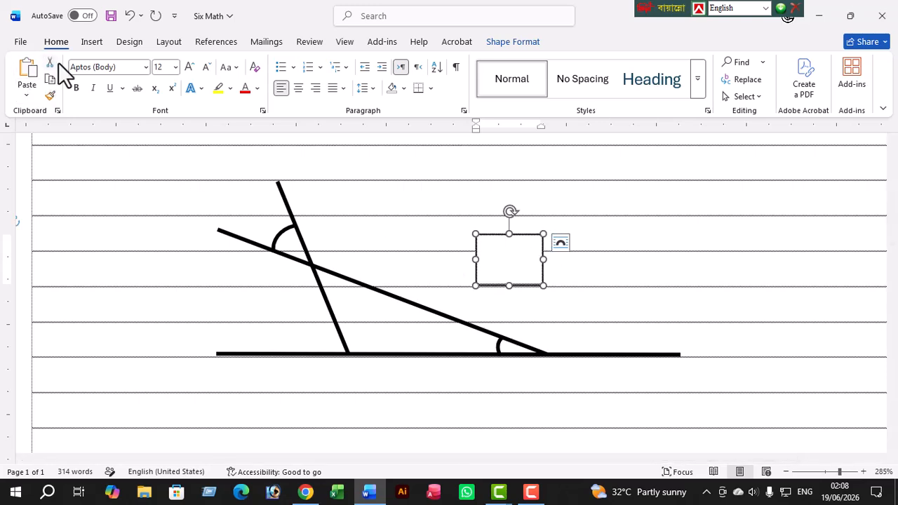
click(90, 42)
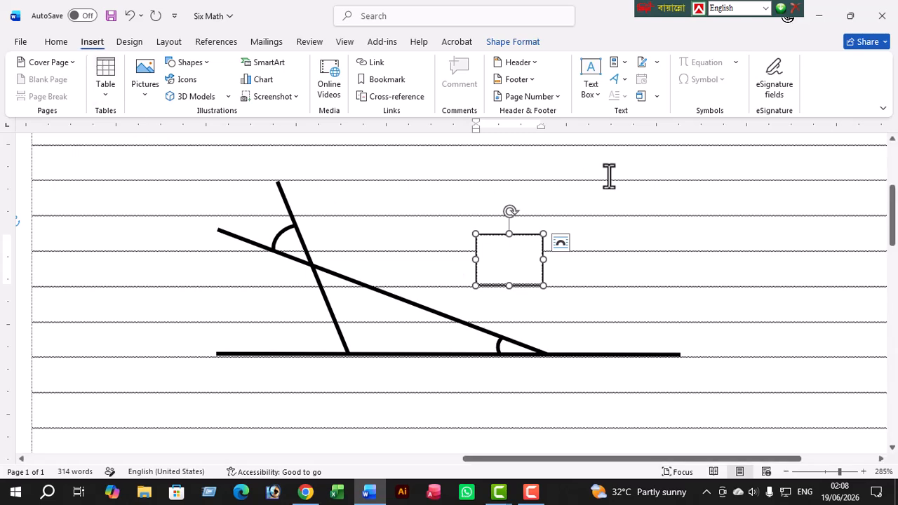
click(511, 253)
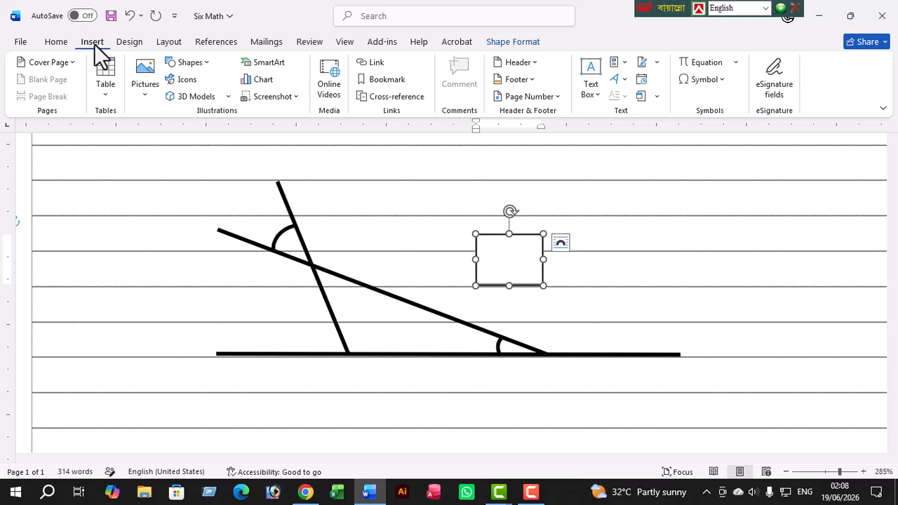
click(701, 63)
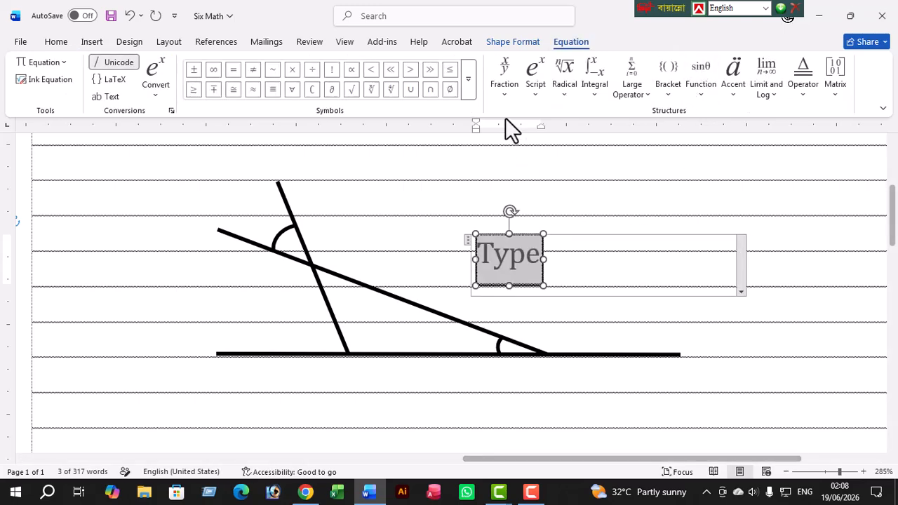
click(532, 93)
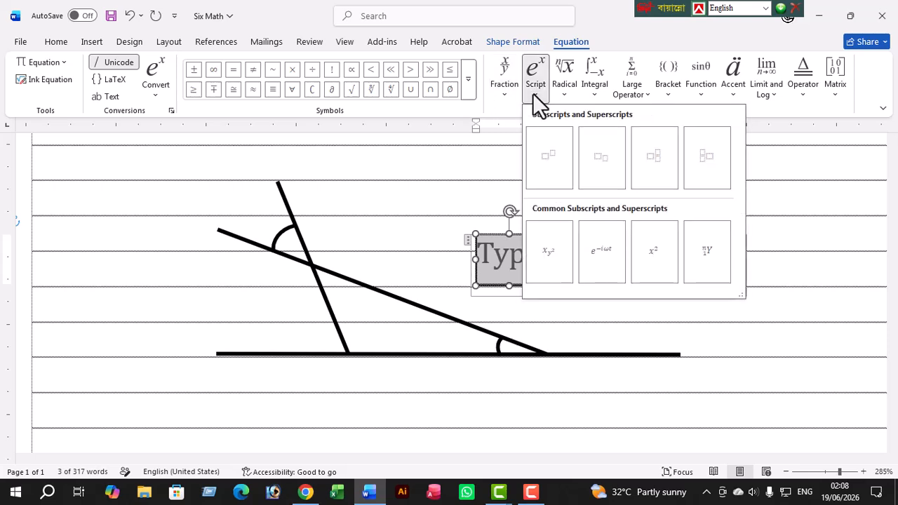
click(549, 155)
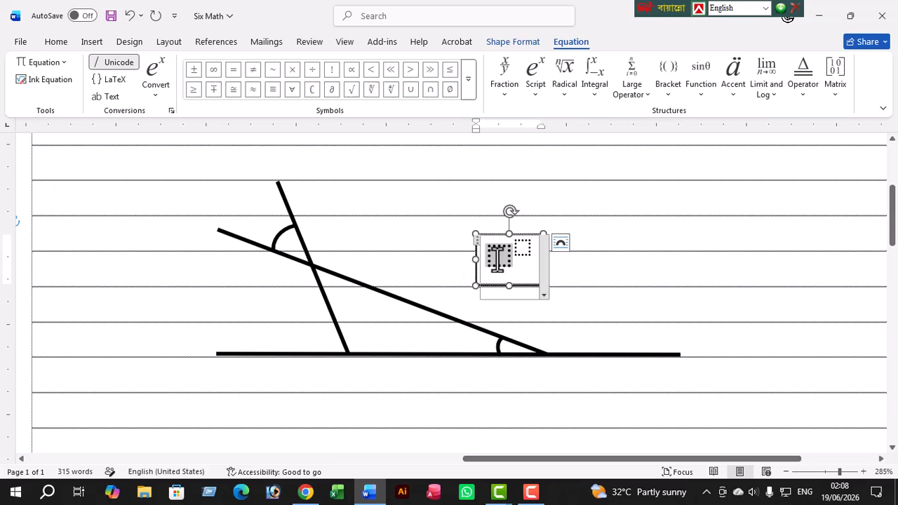
text(50)
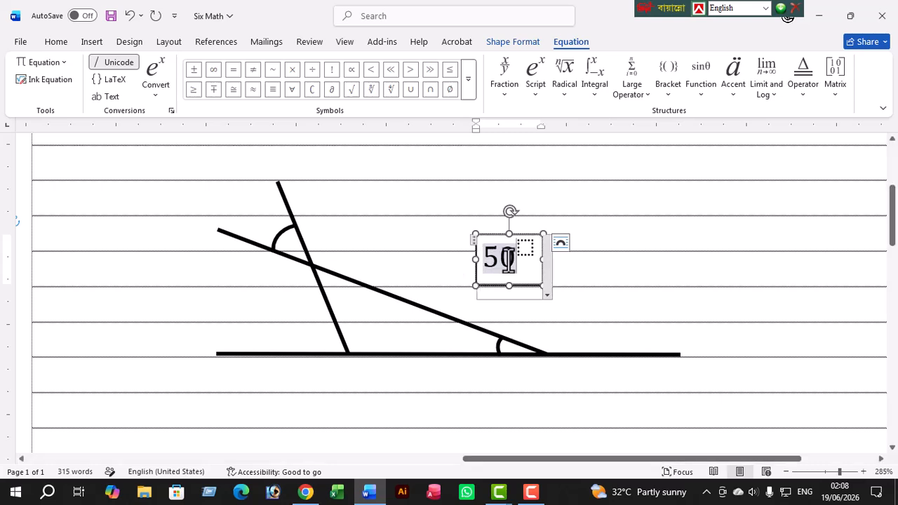
click(526, 249)
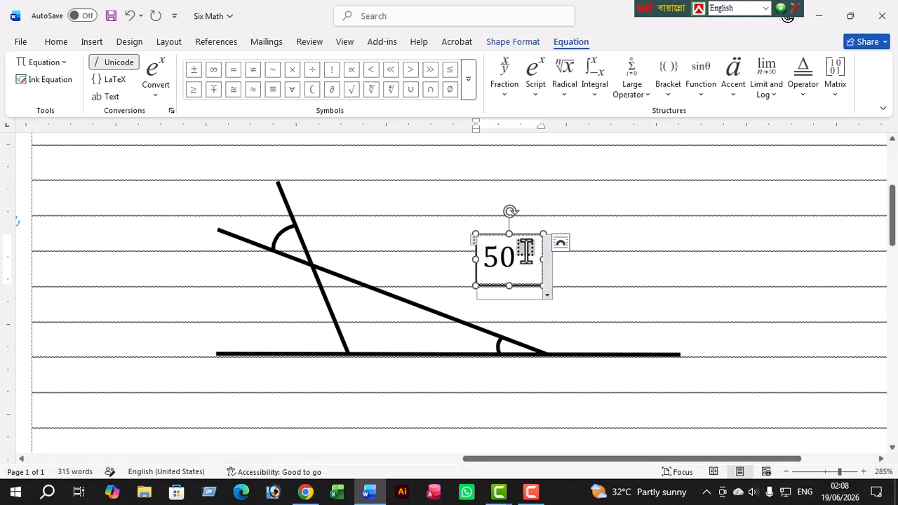
text(o)
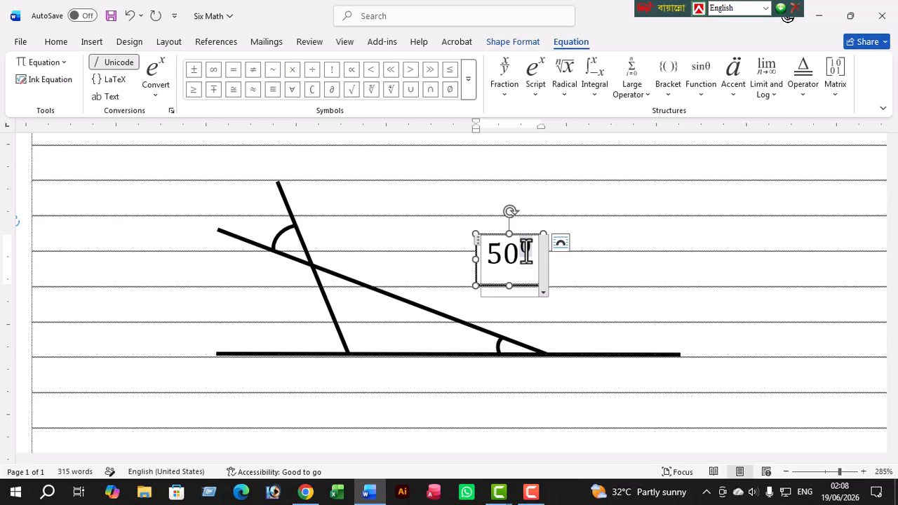
click(596, 259)
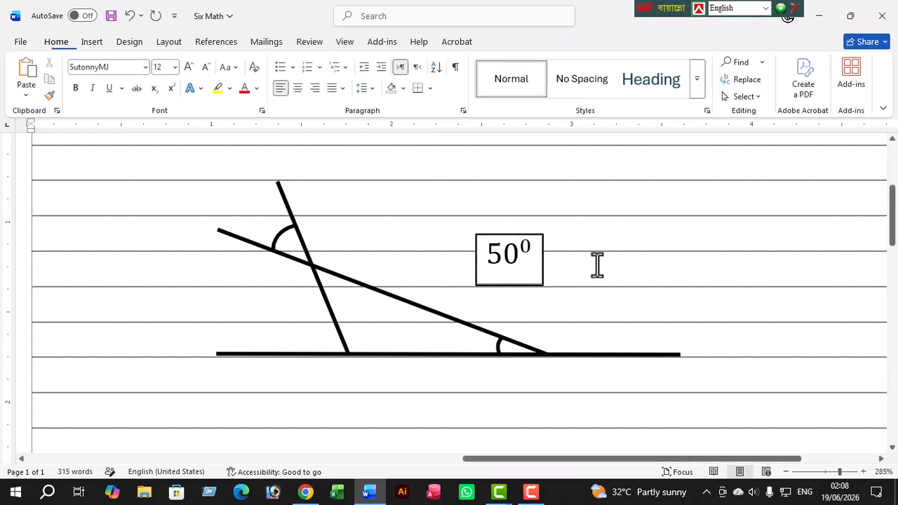
click(545, 275)
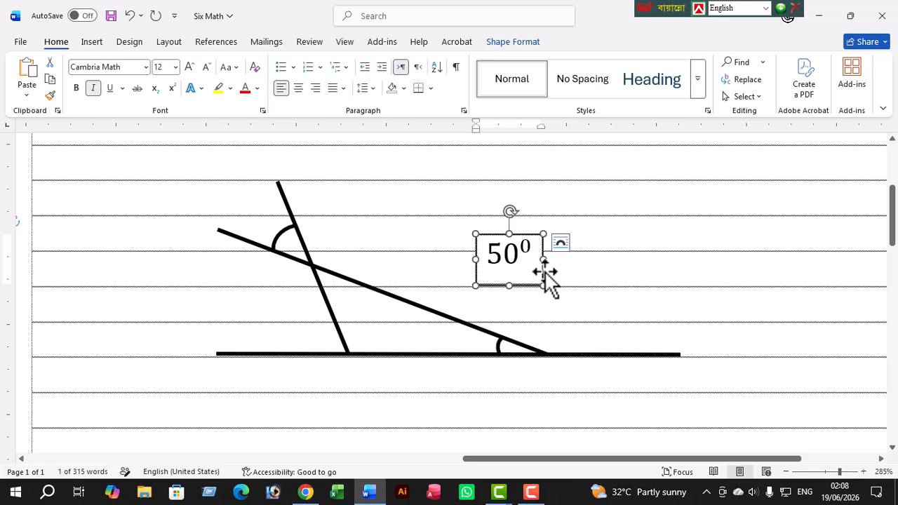
right_click(549, 281)
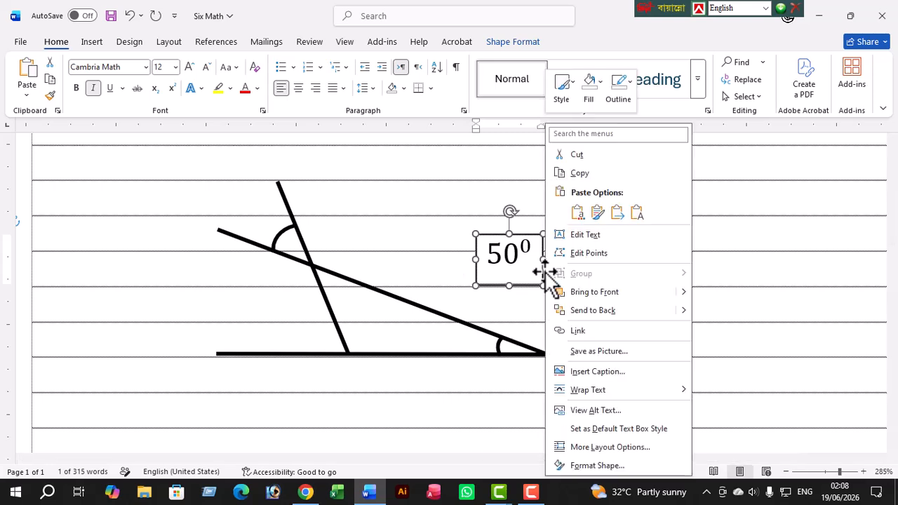
click(417, 200)
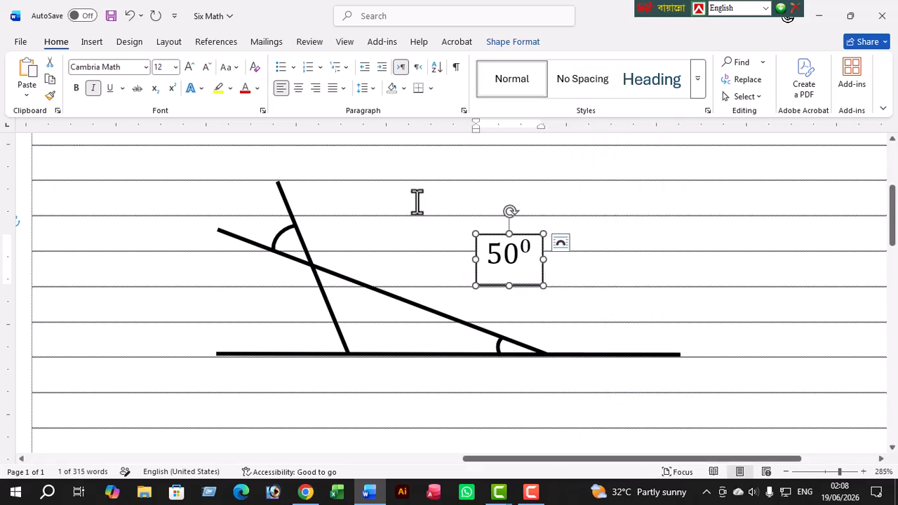
click(531, 180)
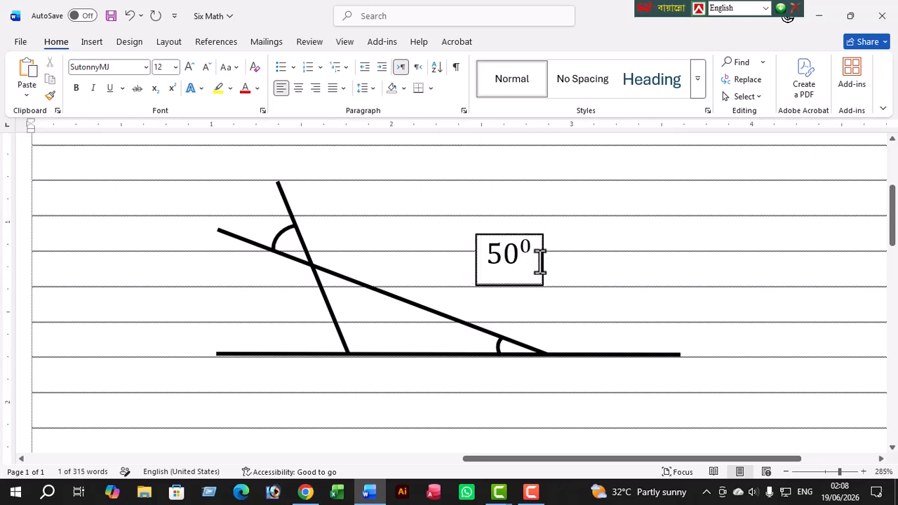
Remove the outline from the text box holding the 50° label
click(544, 269)
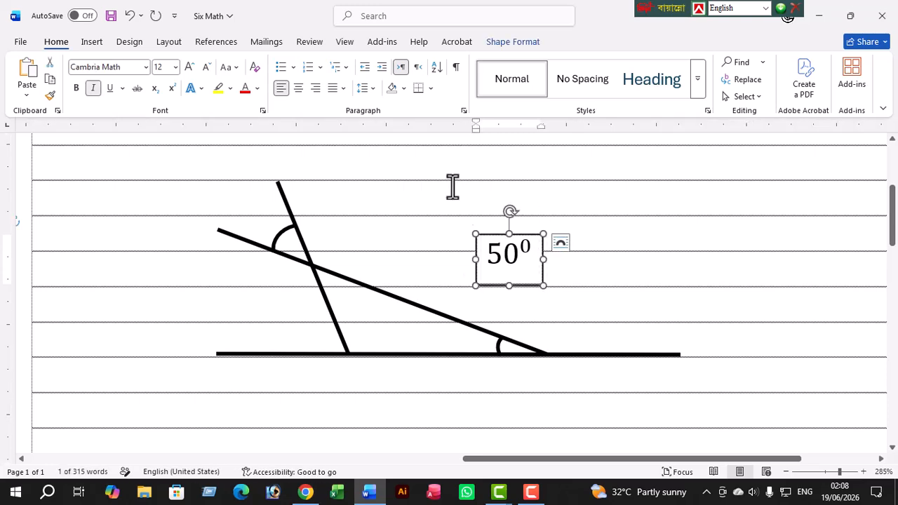
click(512, 42)
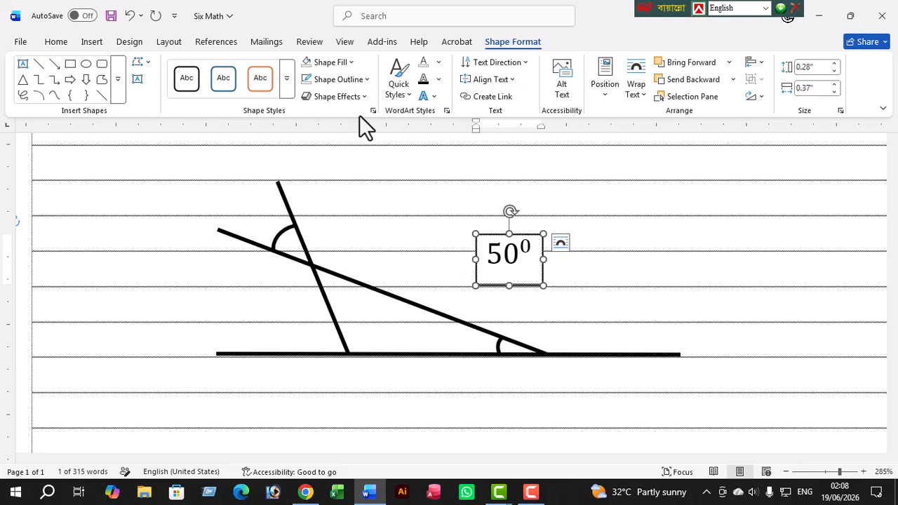
click(367, 80)
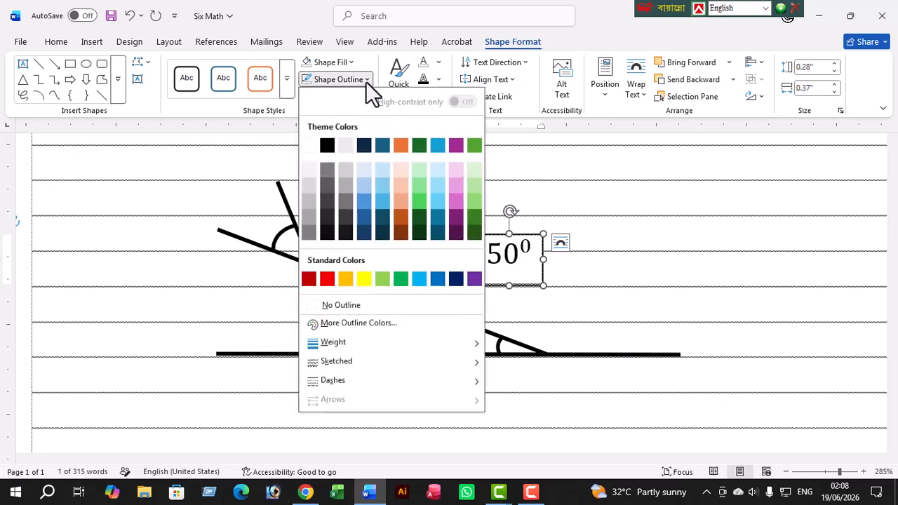
click(311, 307)
click(599, 289)
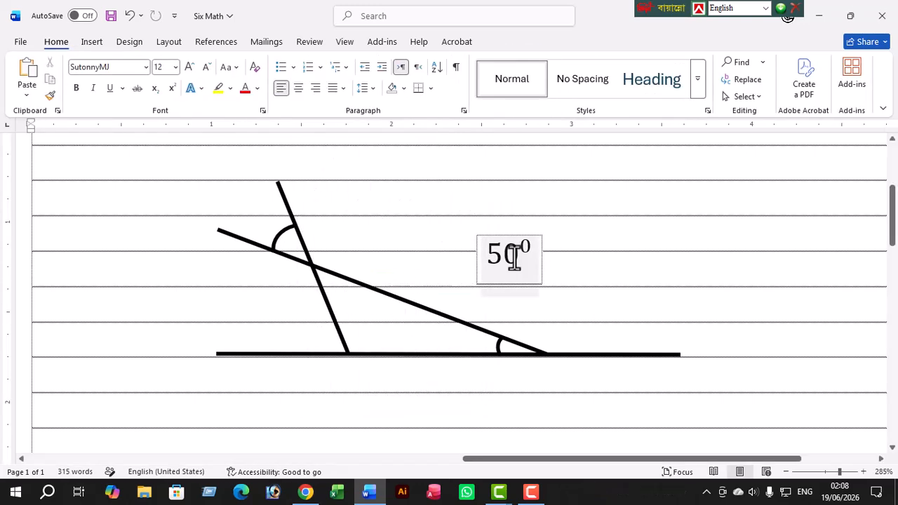
Shrink the 50° text box to about 0.2" high and 0.26" wide by pulling in its upper corner
click(515, 258)
click(551, 271)
click(540, 240)
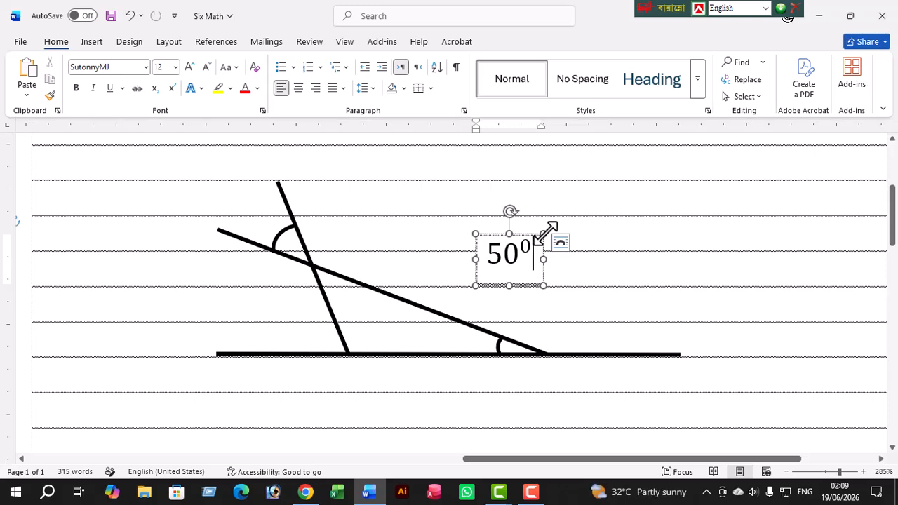
drag(545, 233, 524, 247)
click(570, 257)
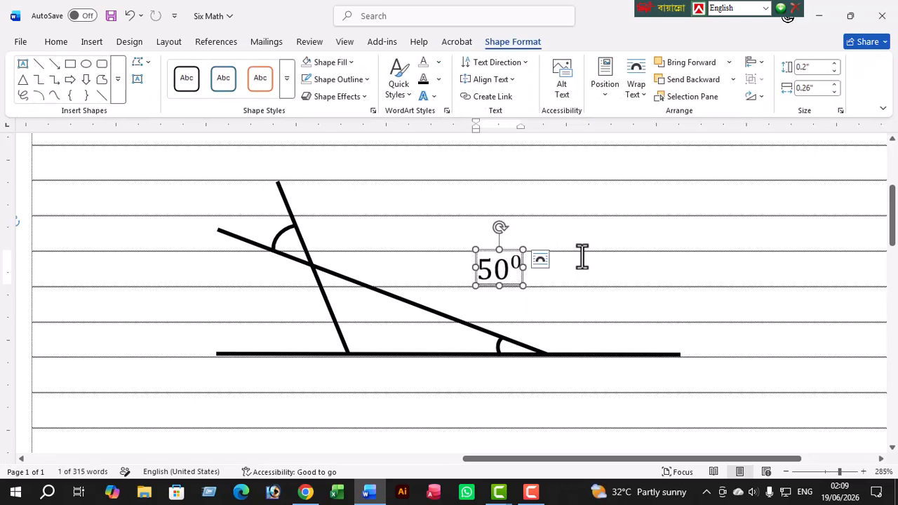
Reduce the font size of the 50° equation to 7
click(520, 274)
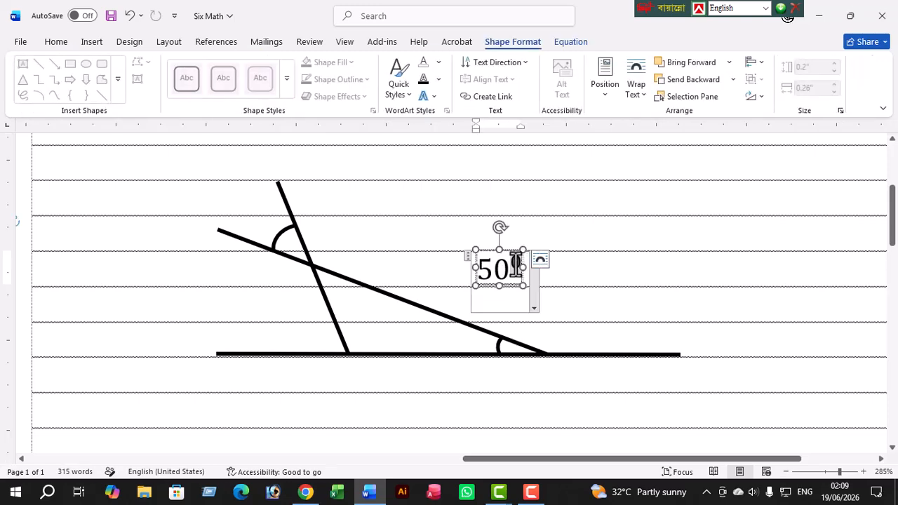
click(483, 269)
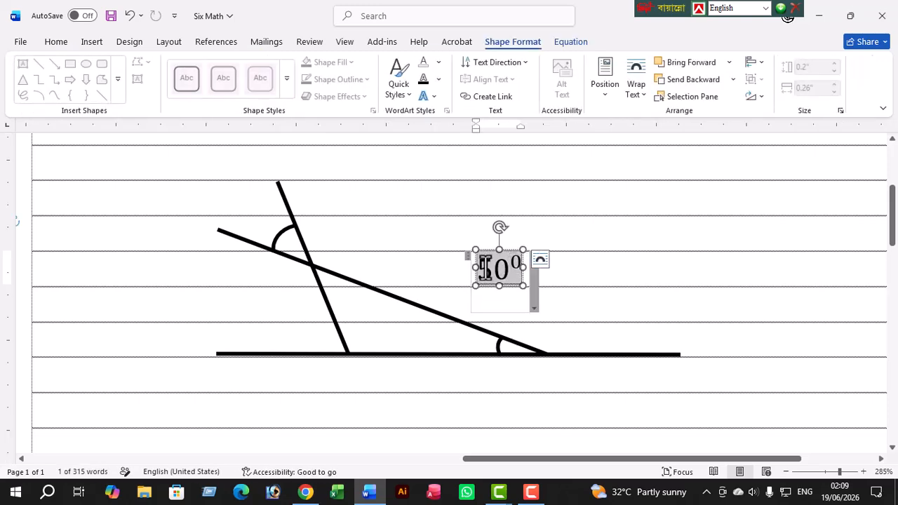
key(ctrl+[)
key(ctrl+[)
key(ctrl+[)
key(ctrl+[)
key(ctrl+[)
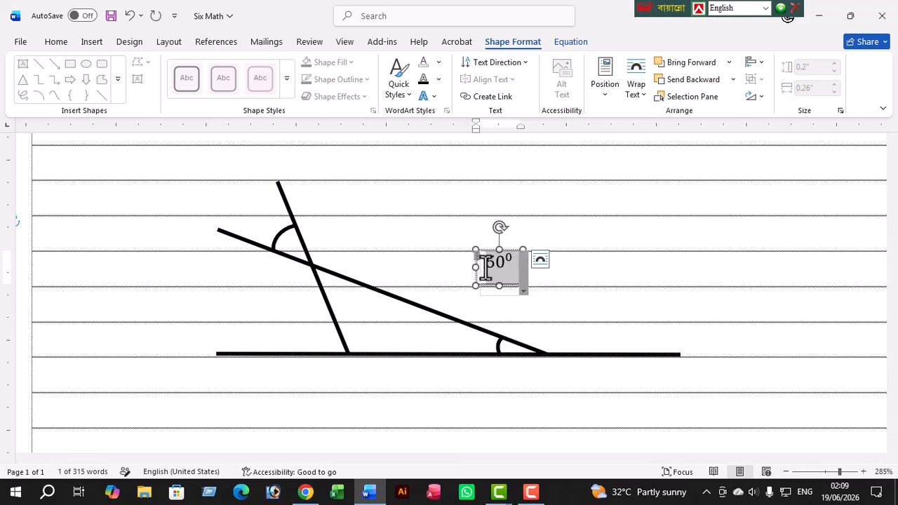
click(542, 237)
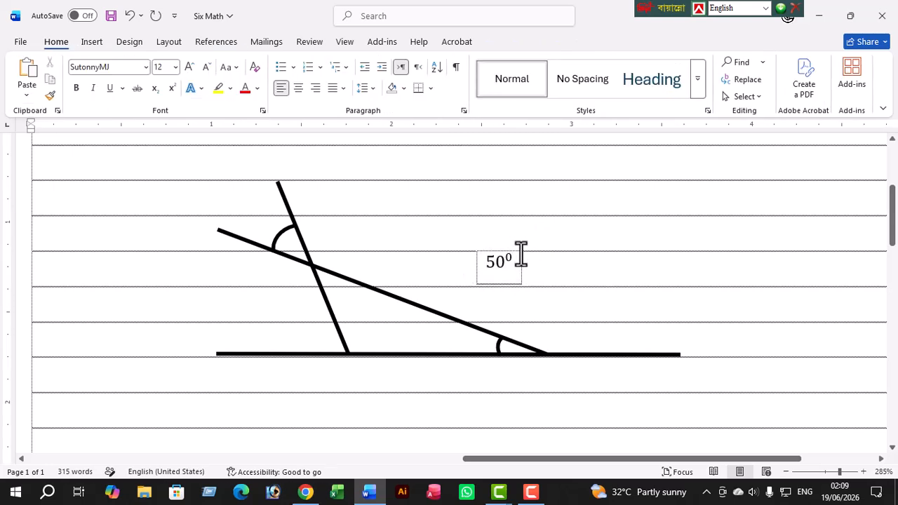
Shrink the text box from its lower corner so that it fits closely around the 50° label
click(518, 284)
drag(523, 286, 509, 275)
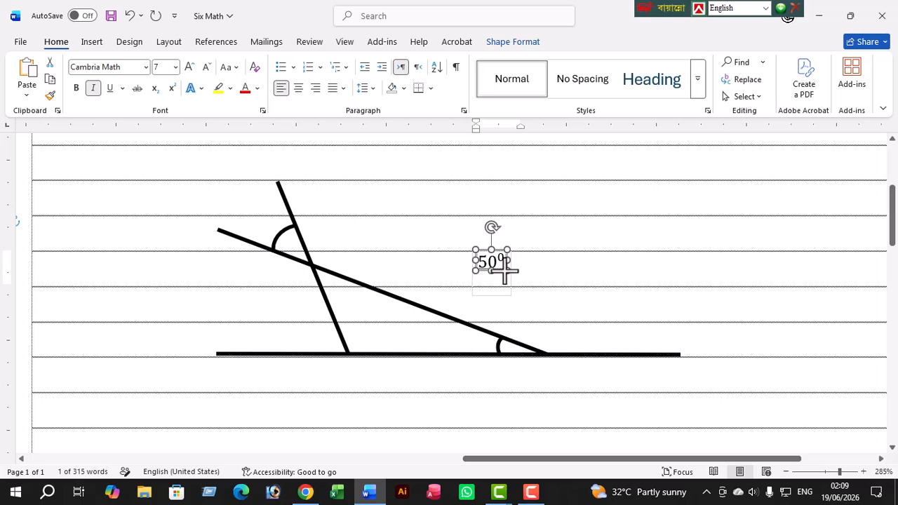
click(495, 265)
click(495, 266)
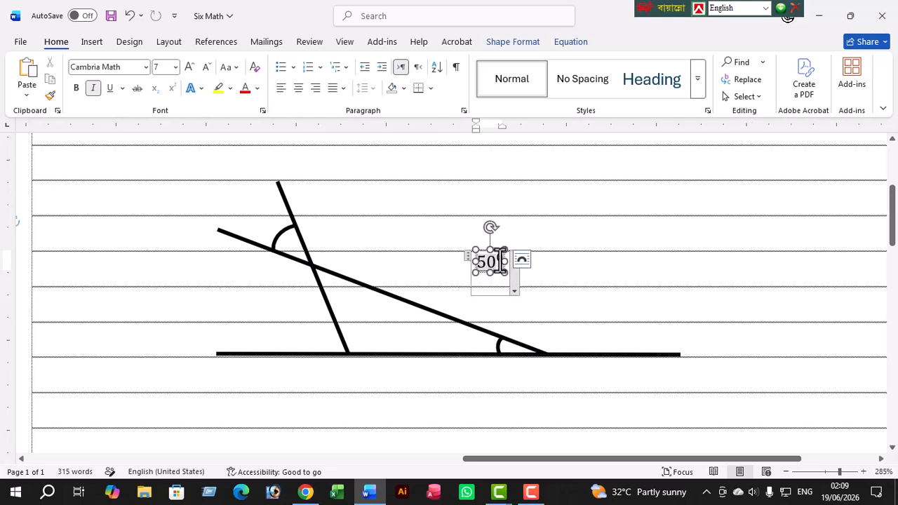
click(504, 261)
click(533, 241)
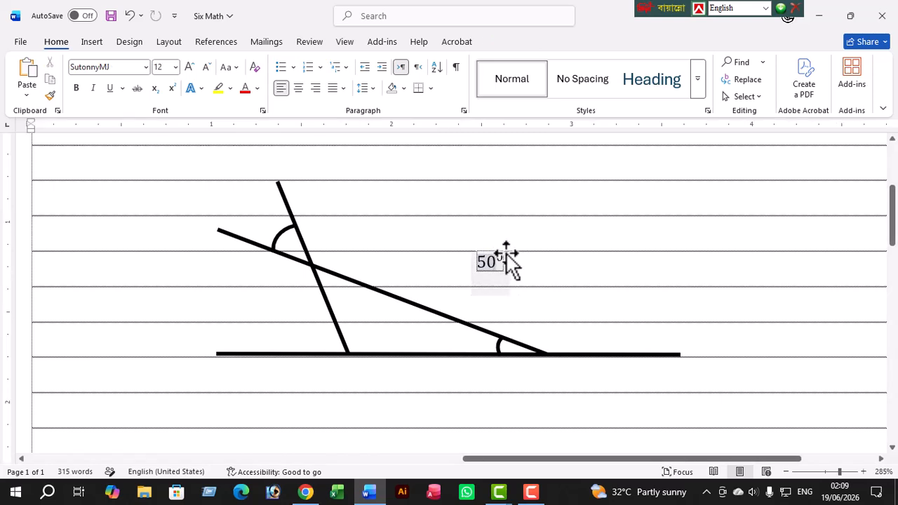
Move the 50° label into the angle between the shallow line and the base line, beside the lower arc
click(506, 260)
drag(493, 309, 473, 328)
click(540, 280)
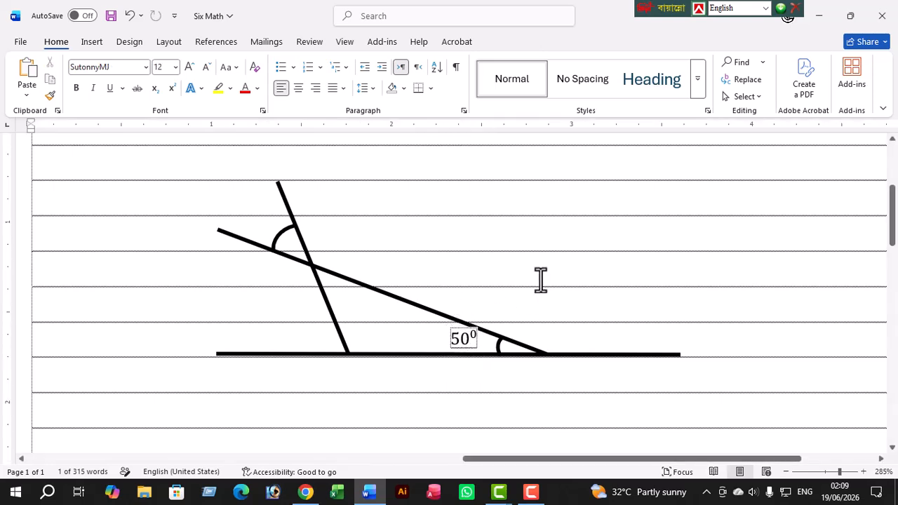
Nudge the 50° label slightly down and closer to the lower arc
click(471, 332)
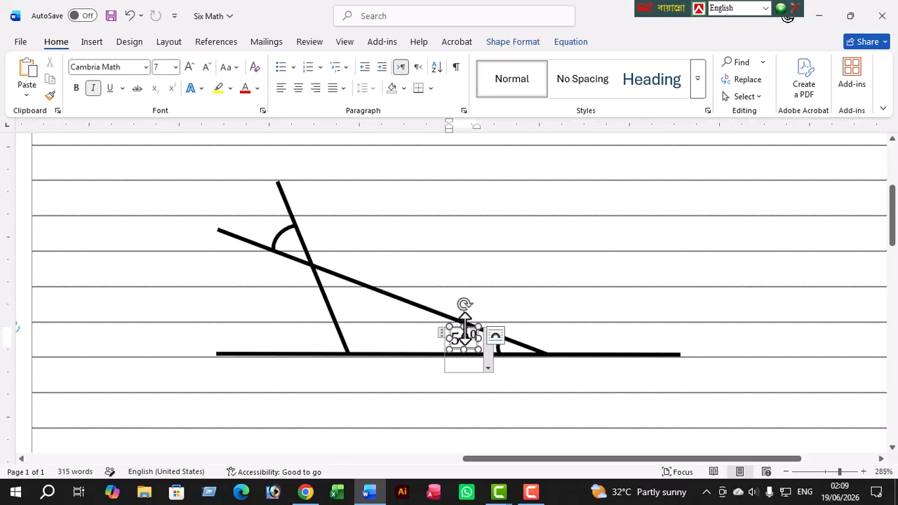
click(482, 321)
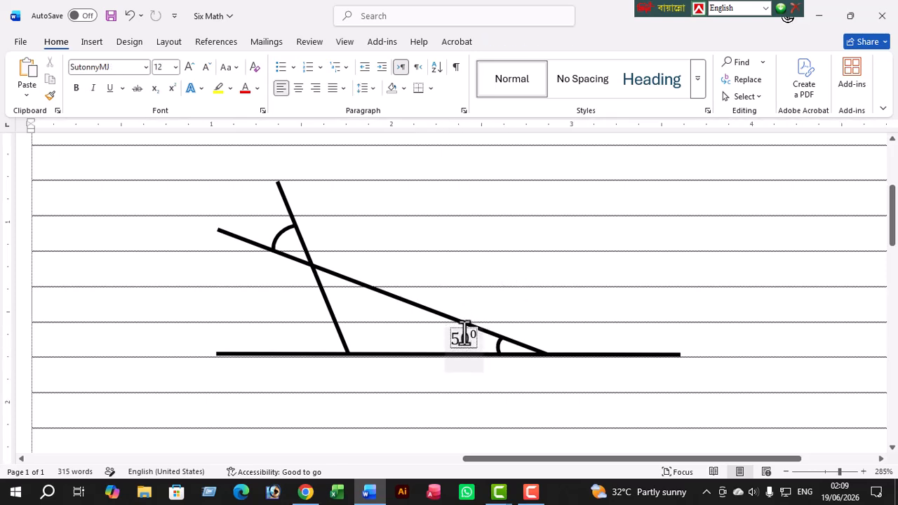
click(466, 332)
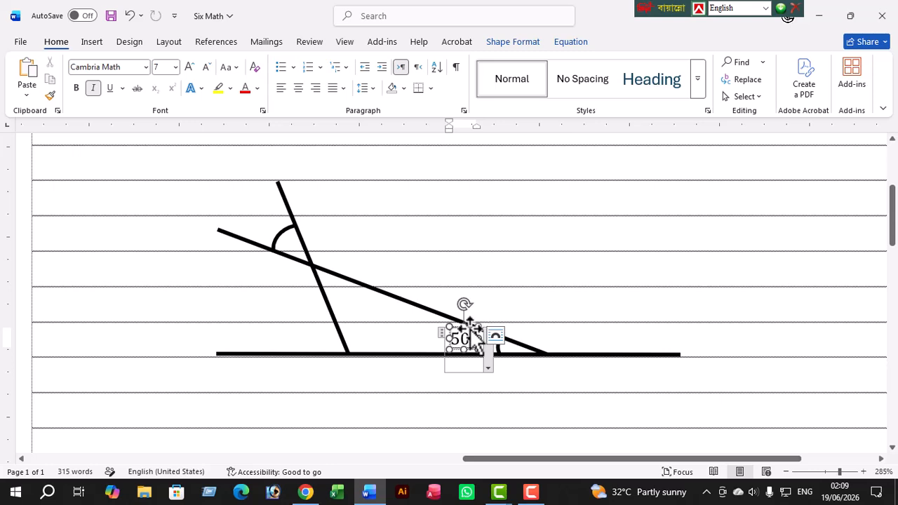
click(470, 328)
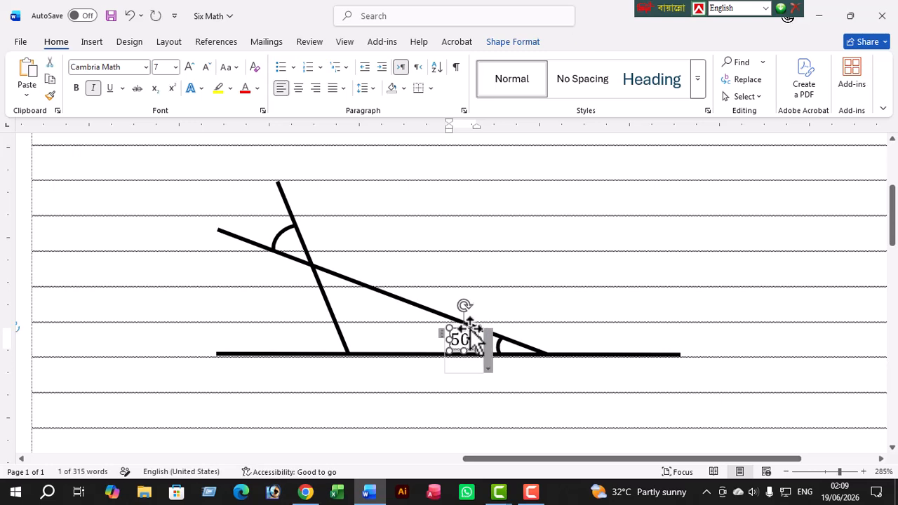
drag(470, 328, 471, 330)
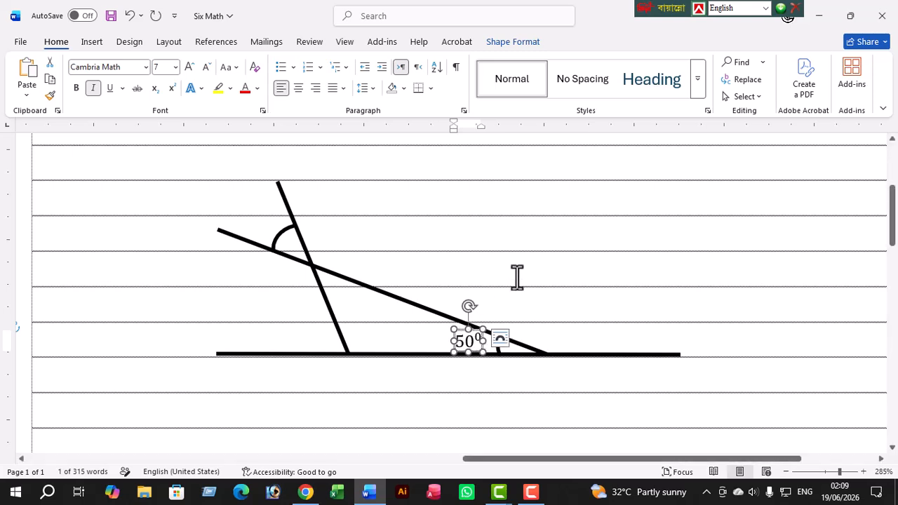
click(510, 300)
Widen the 50° text box slightly from its lower corner
click(469, 337)
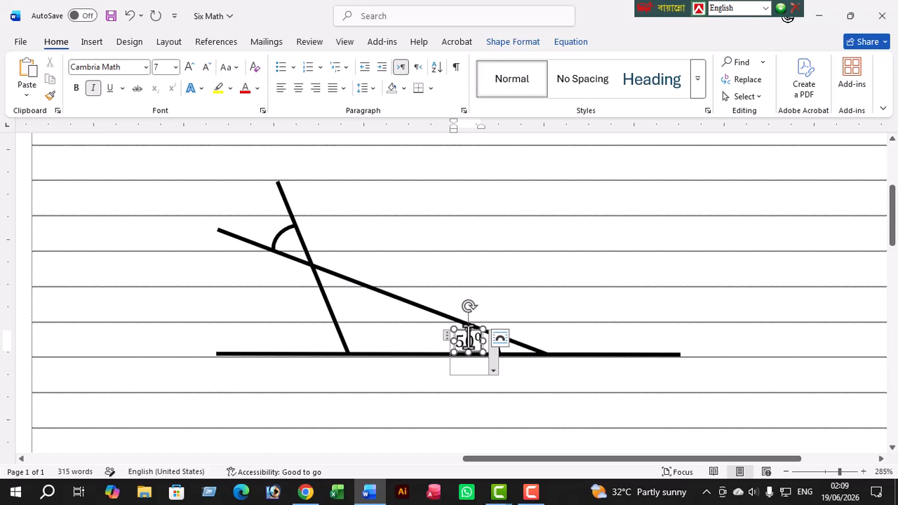
scroll(468, 341, up, 7)
click(523, 290)
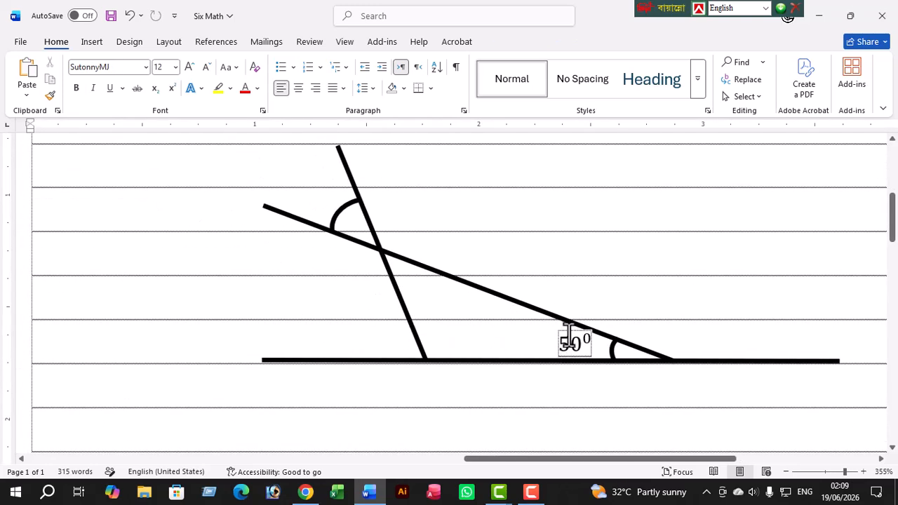
click(576, 341)
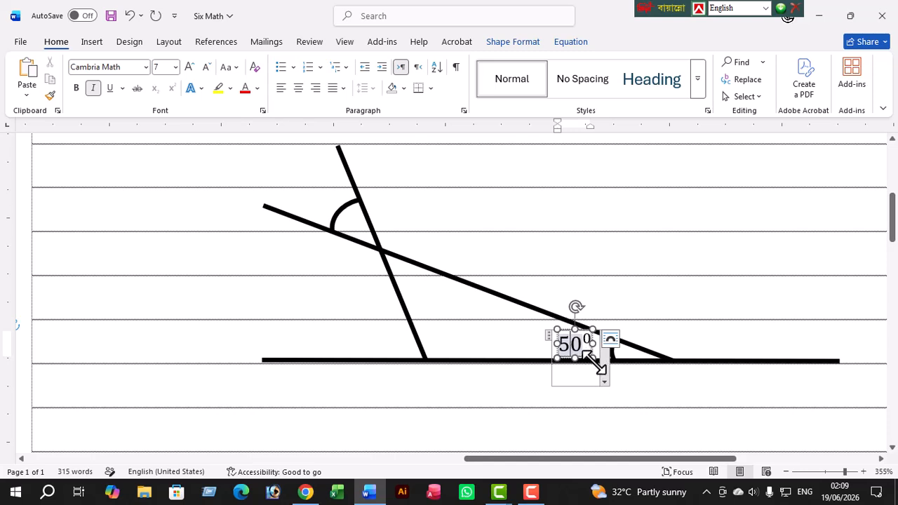
mouse_move(593, 360)
mouse_down()
mouse_move(583, 342)
mouse_move(587, 361)
mouse_move(598, 355)
mouse_up()
Set the font size of the 50° equation to 4 so that it fits inside the lower angle
scroll(588, 351, up, 6)
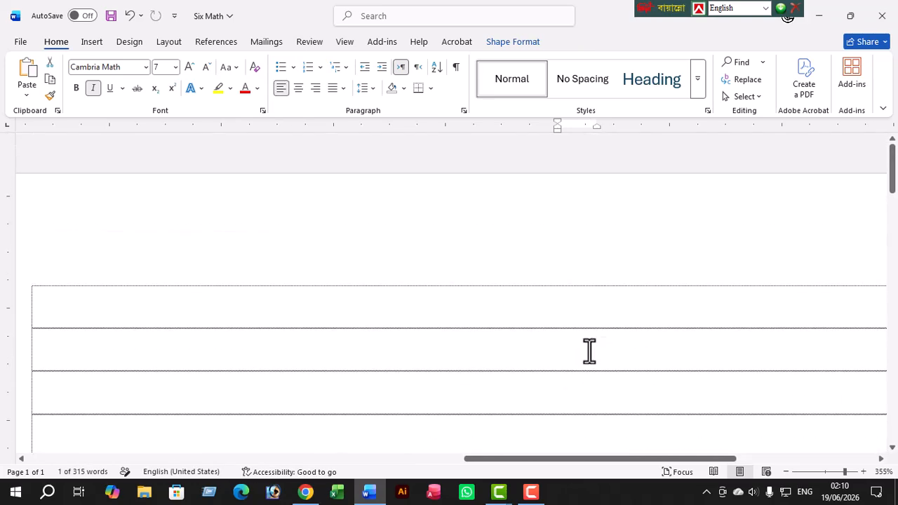
scroll(575, 353, down, 6)
scroll(606, 241, up, 3)
scroll(568, 321, down, 2)
scroll(579, 330, up, 8)
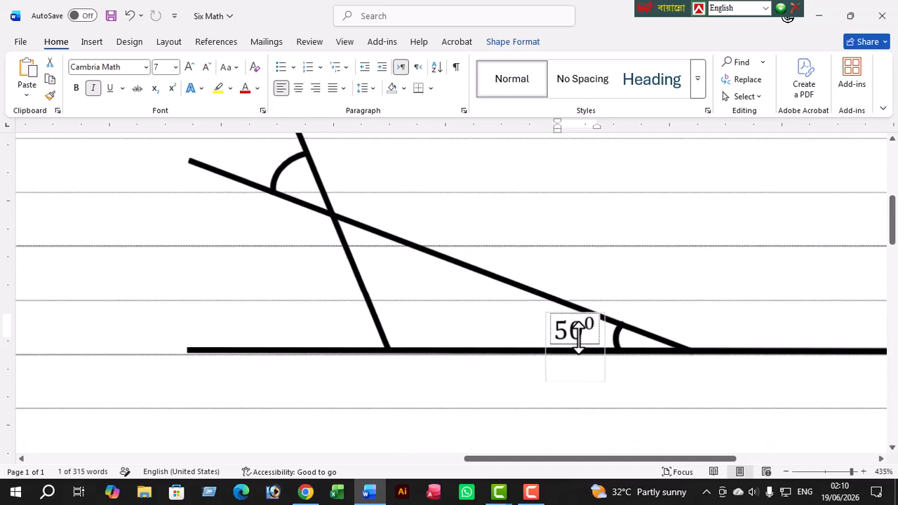
scroll(585, 330, left, 3)
click(716, 330)
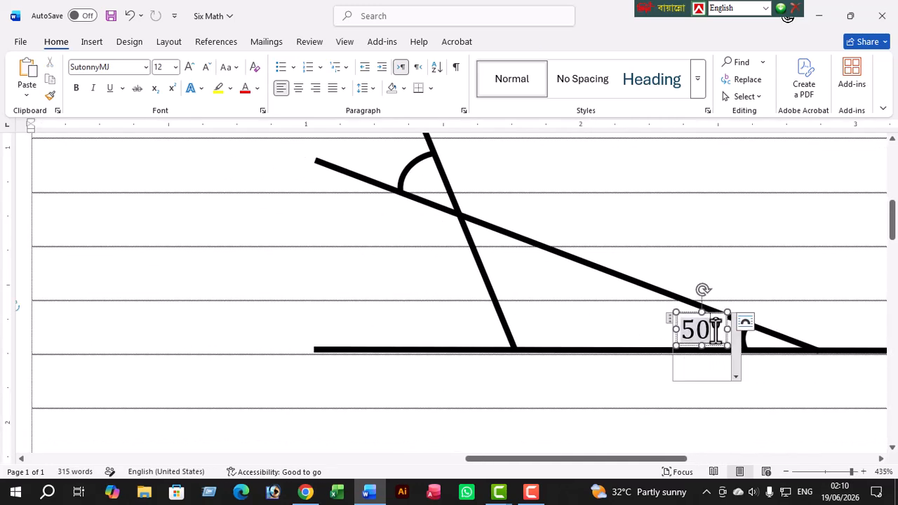
drag(721, 326, 697, 329)
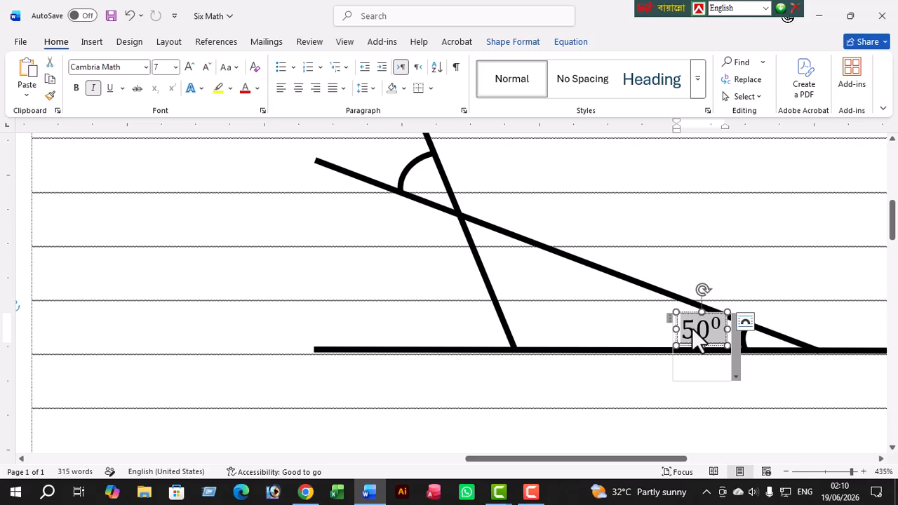
key(ctrl+shift+period)
key(ctrl+shift+period)
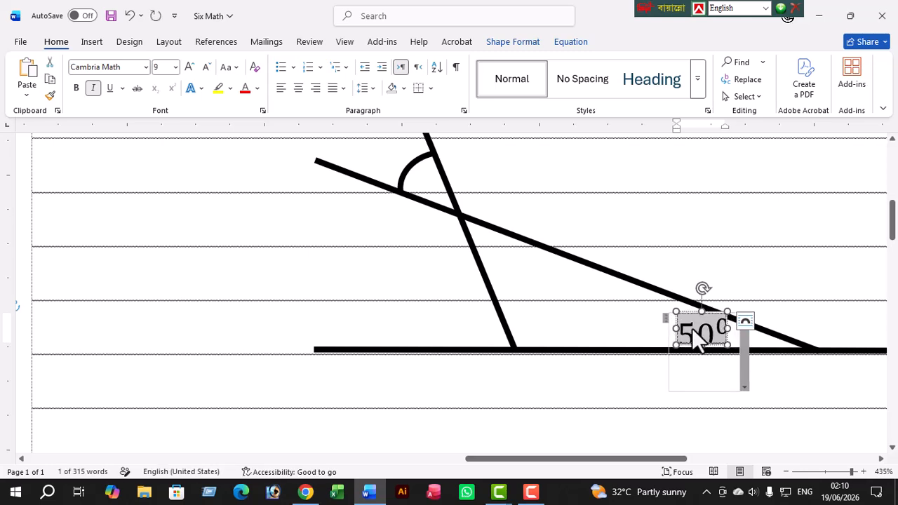
key(ctrl+shift+comma)
key(ctrl+shift+comma)
key(ctrl+shift+comma)
key(ctrl+shift+comma)
key(ctrl+shift+comma)
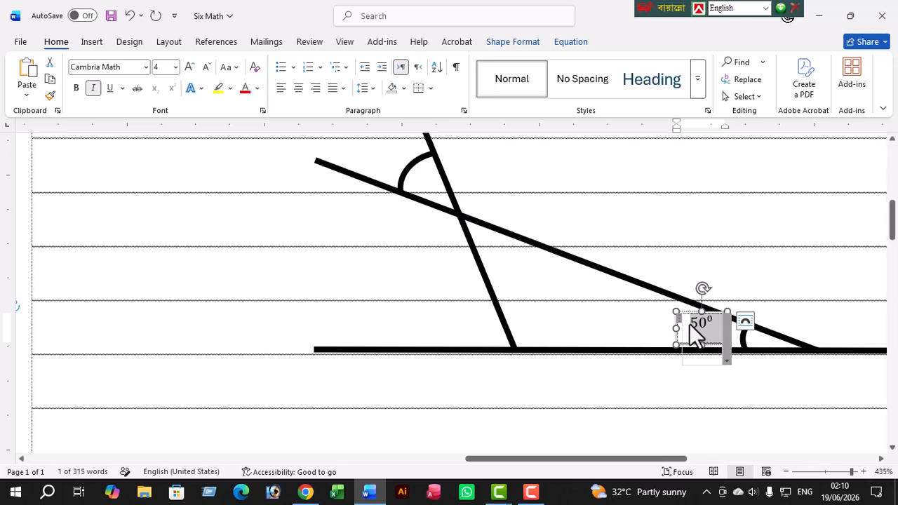
Shrink the text box around the 4 pt label so that it no longer covers the shallow line
click(770, 258)
click(724, 327)
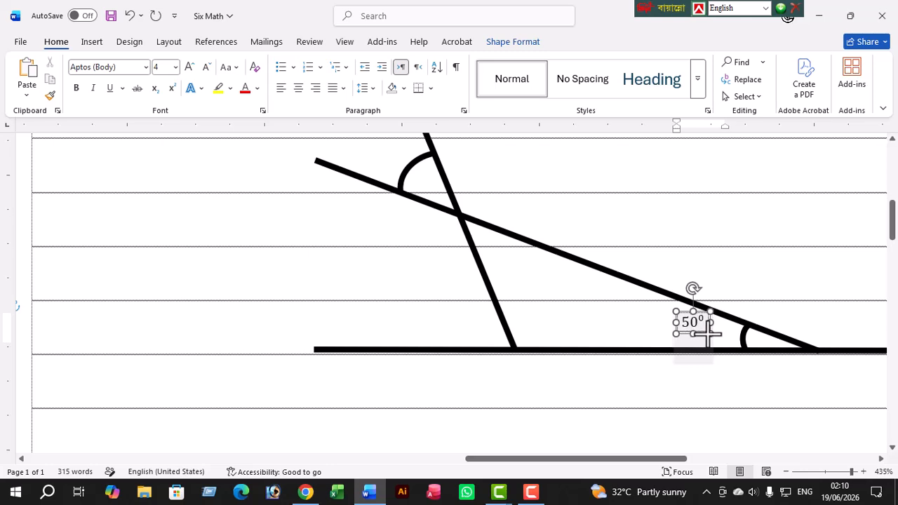
click(706, 323)
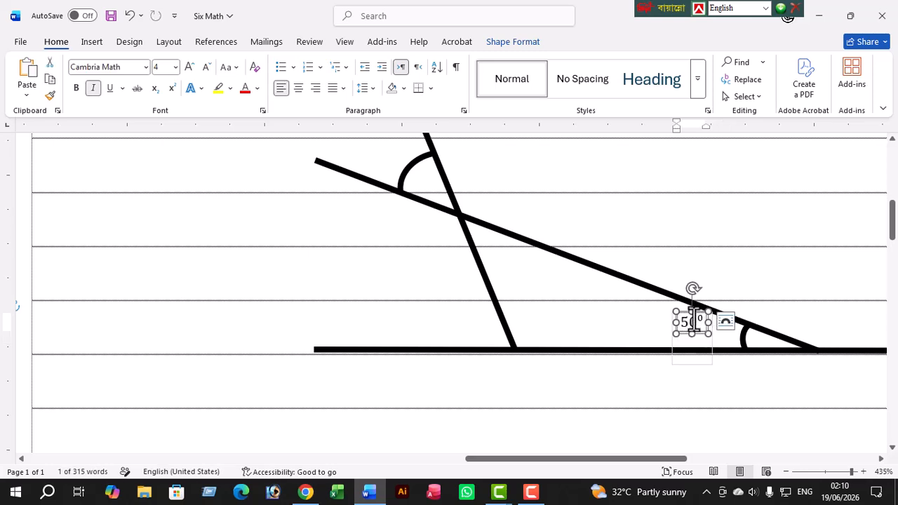
Duplicate the 50° label and place the copy just outside the upper angle arc
click(694, 322)
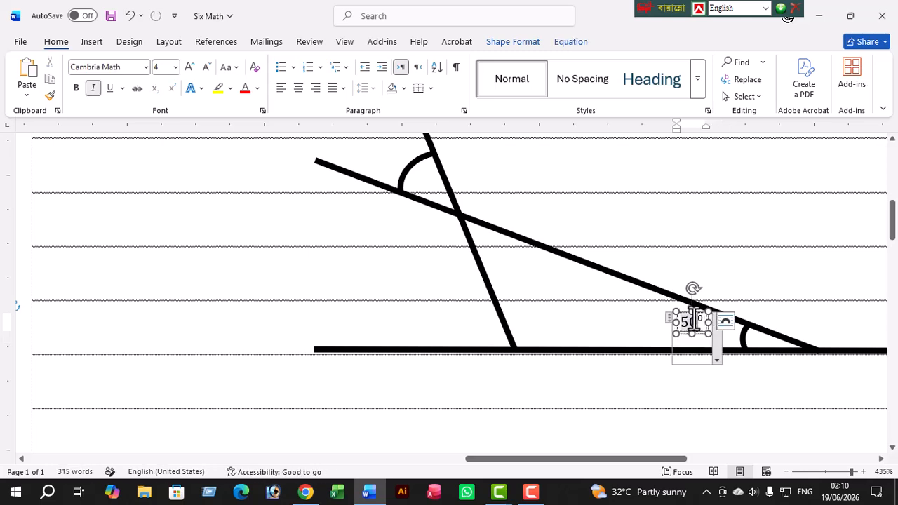
click(762, 254)
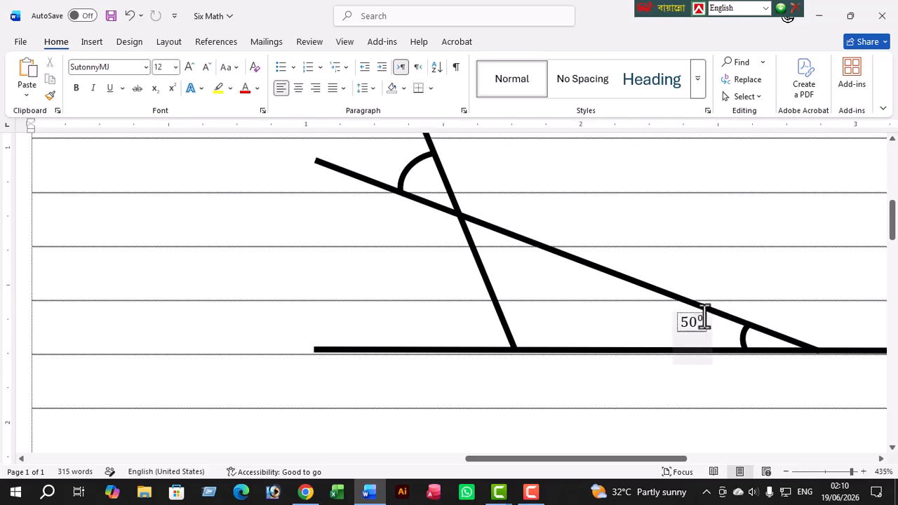
click(700, 320)
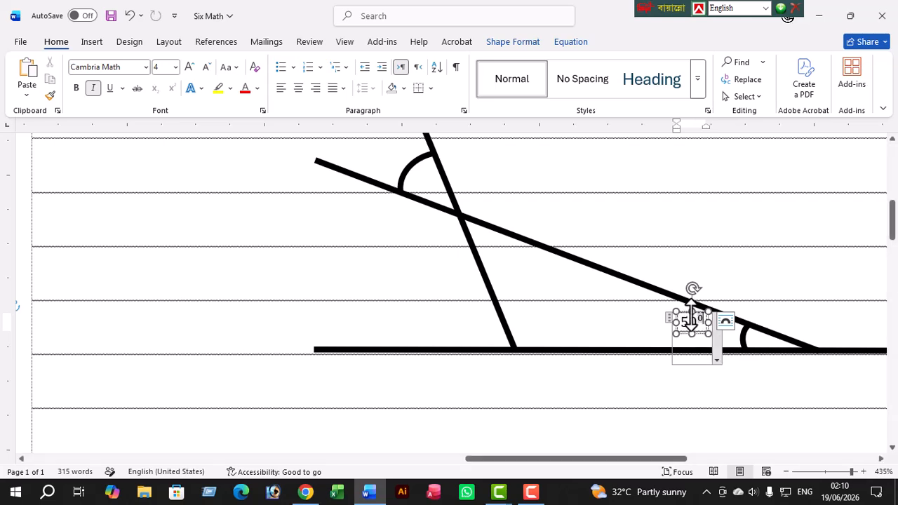
drag(690, 320, 694, 312)
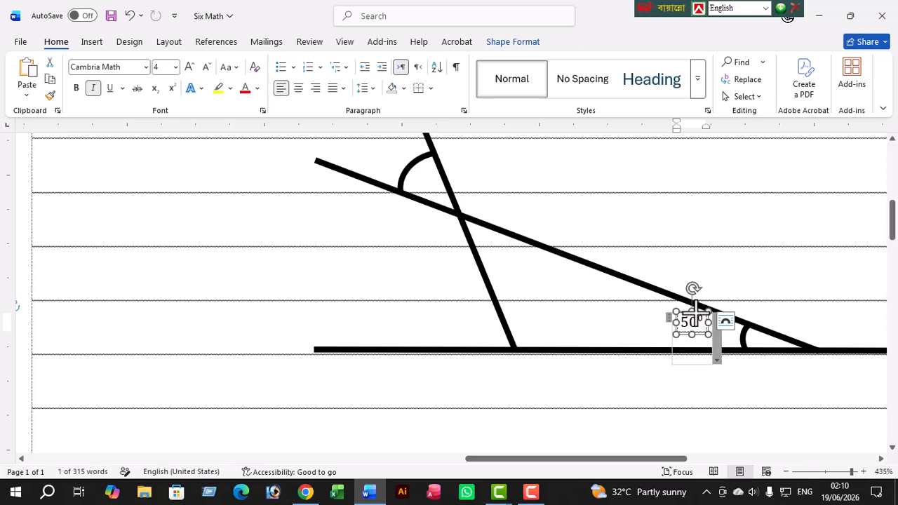
key(ctrl+d)
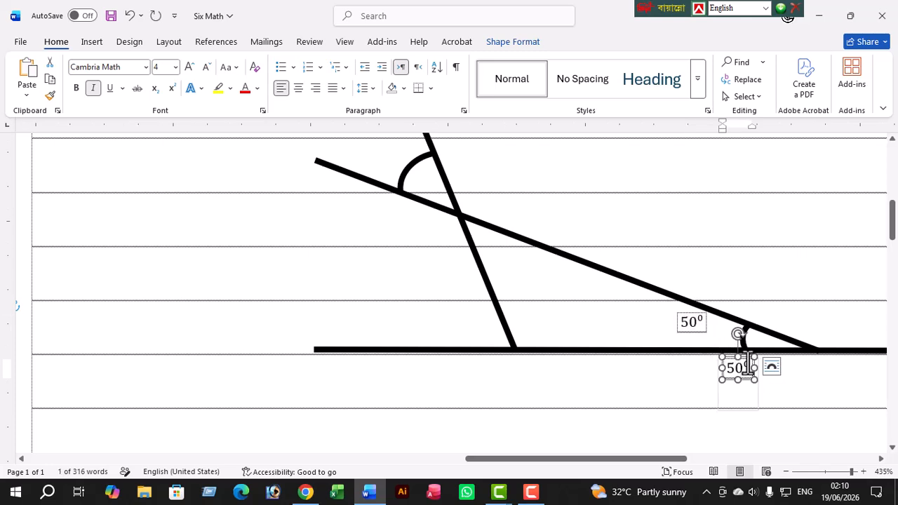
drag(752, 362, 398, 148)
click(599, 203)
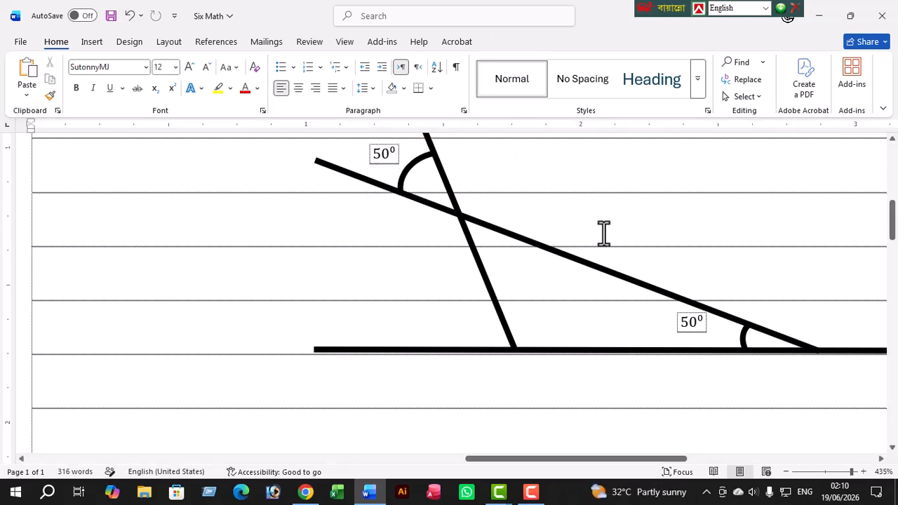
Nudge the lower 50° label slightly down and closer to the lower arc
click(699, 319)
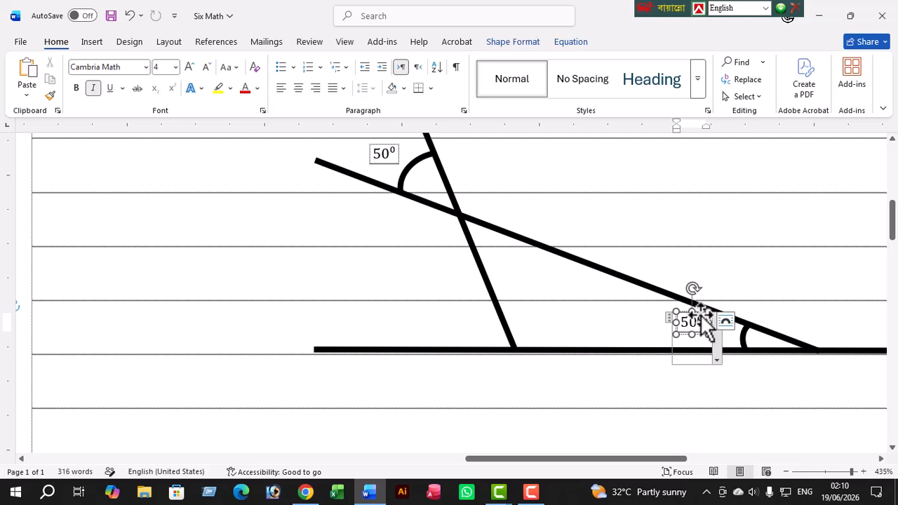
drag(704, 321, 706, 325)
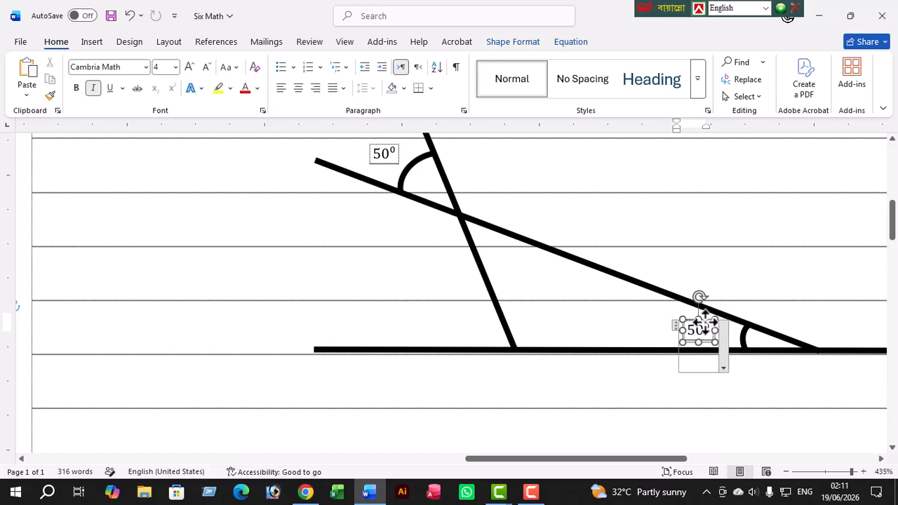
click(702, 223)
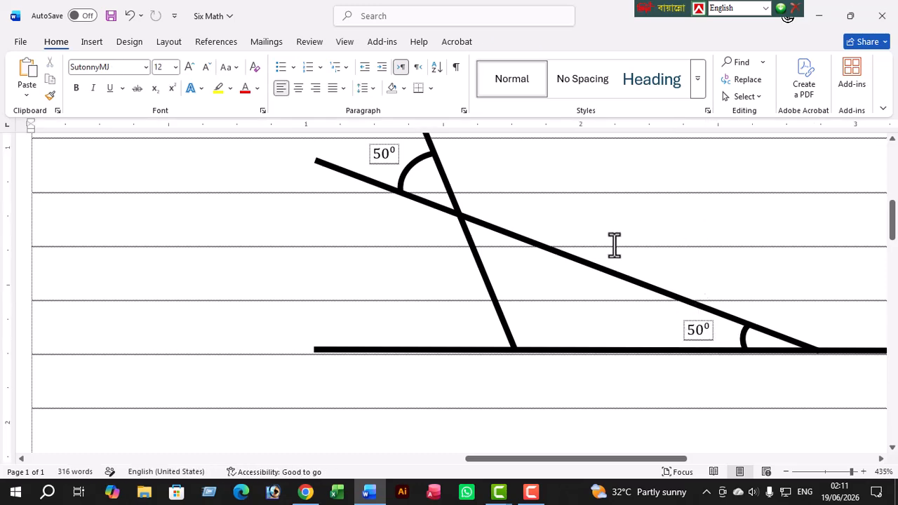
scroll(614, 246, down, 5)
scroll(583, 240, down, 5)
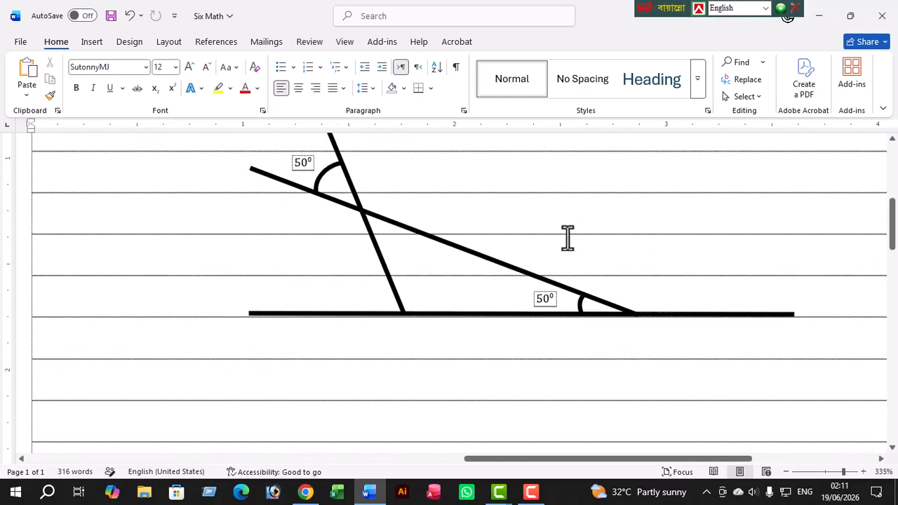
scroll(567, 238, up, 2)
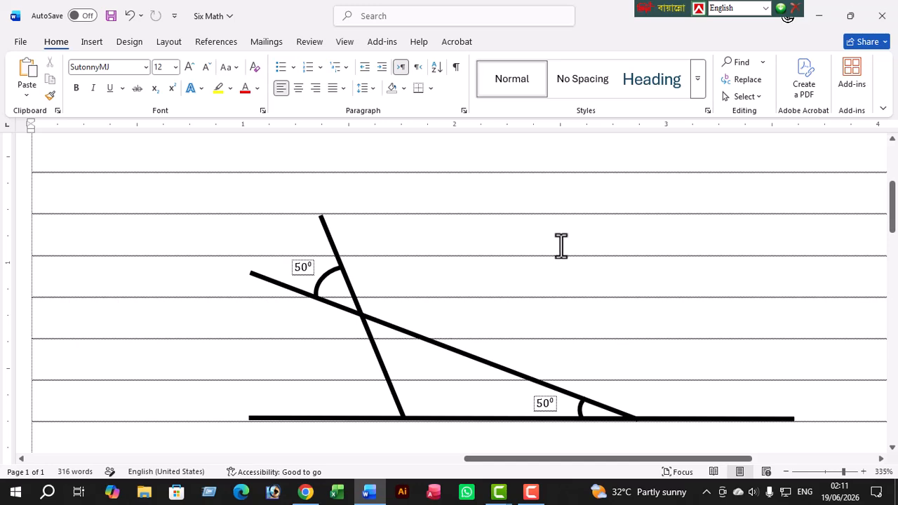
scroll(493, 269, down, 2)
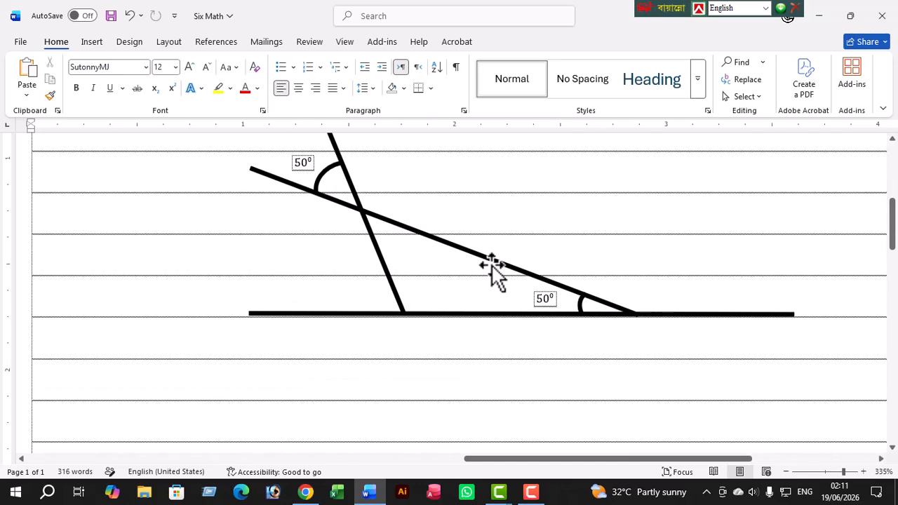
scroll(493, 269, up, 2)
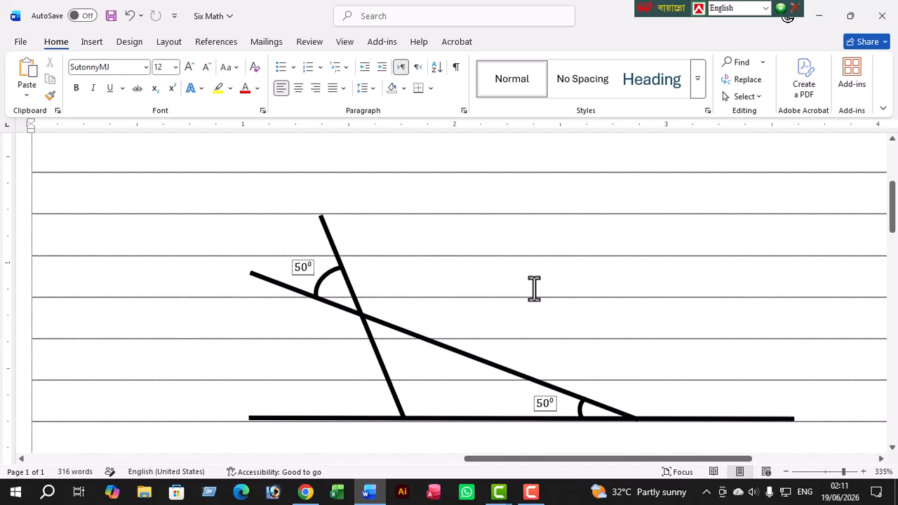
click(297, 266)
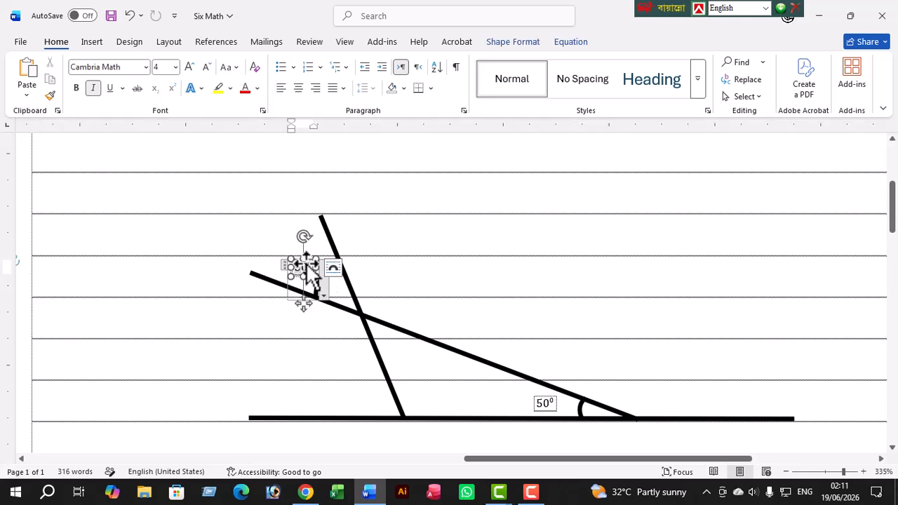
click(449, 214)
Draw a small text box about 0.21" wide and 0.18" high in the empty area above the shallow line
click(94, 42)
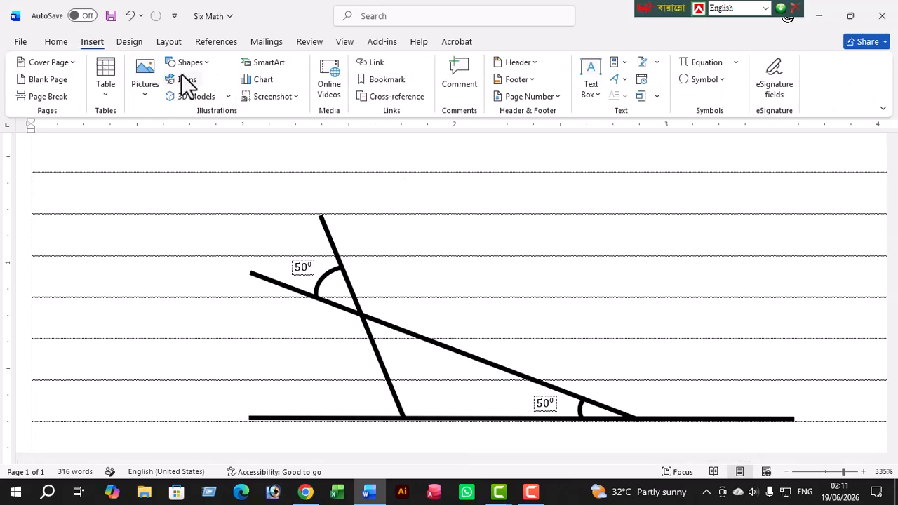
click(206, 65)
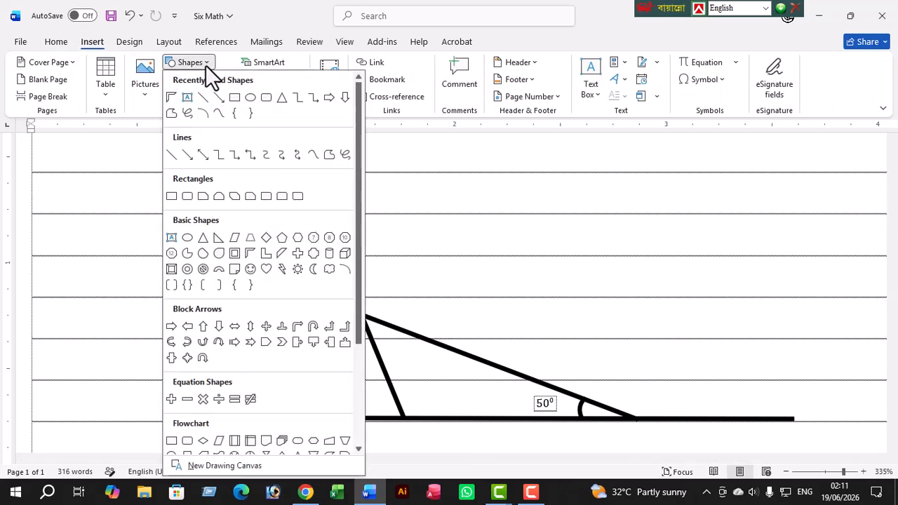
click(191, 107)
drag(548, 186, 594, 225)
Set the new text box's left, right, top and bottom internal margins to 0"
right_click(587, 202)
click(642, 465)
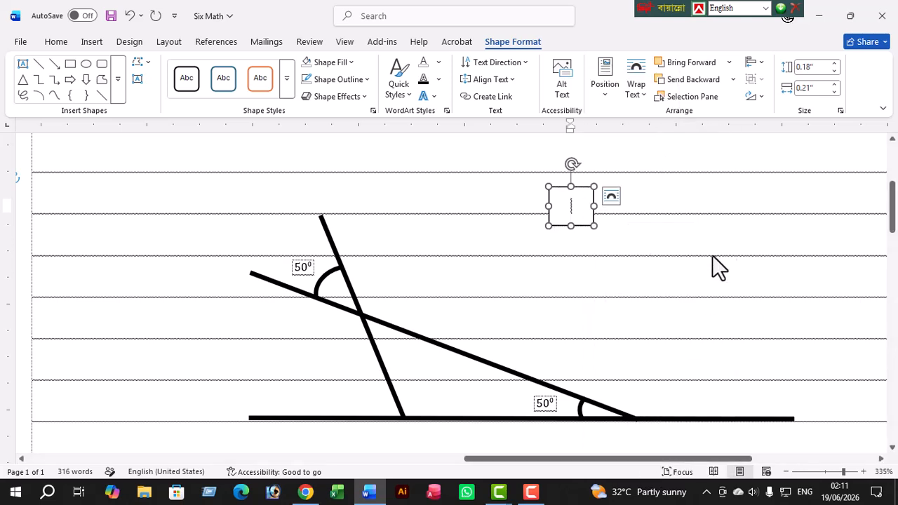
click(802, 177)
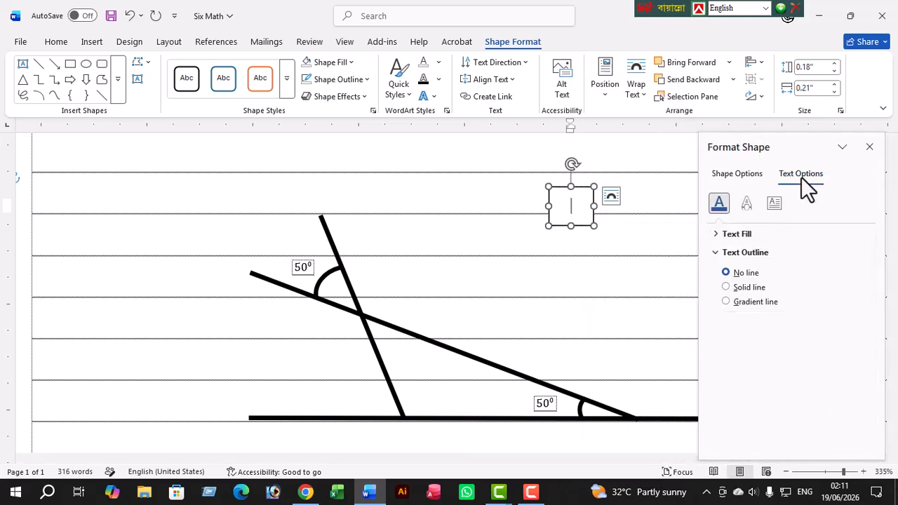
click(776, 205)
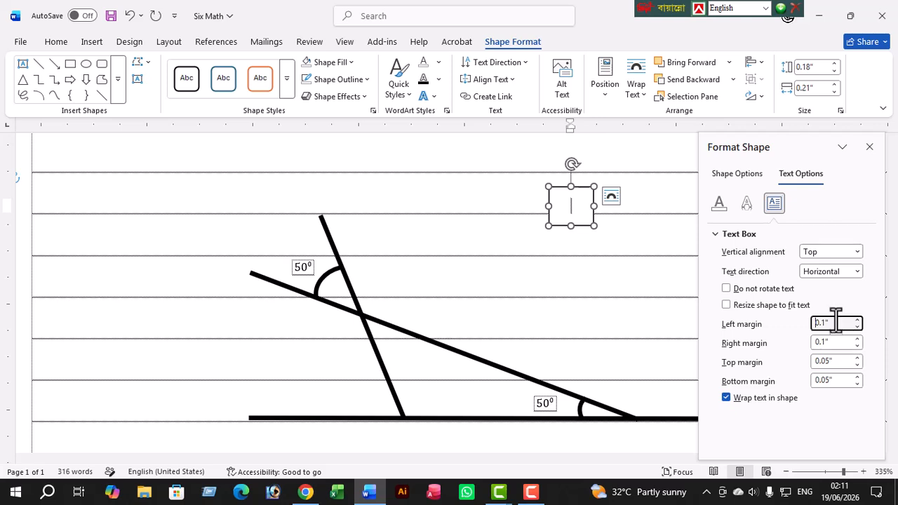
key(BackSpace)
key(BackSpace)
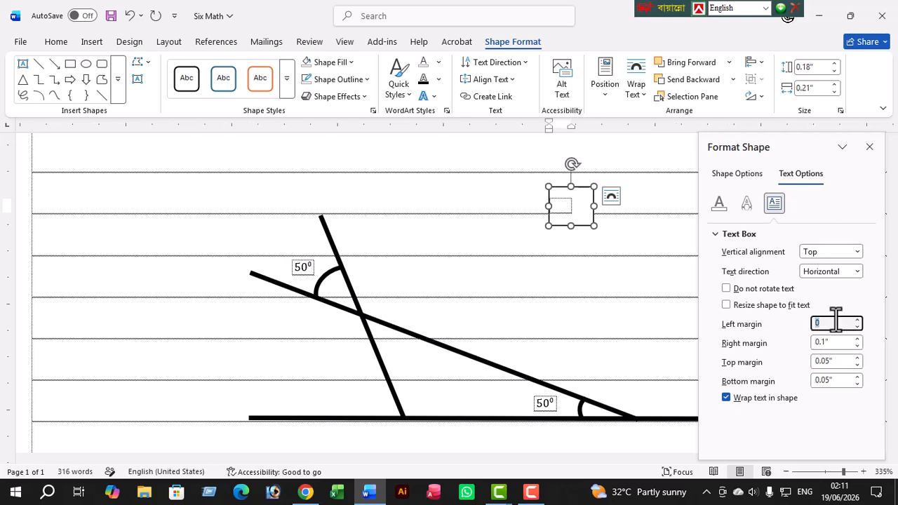
click(843, 343)
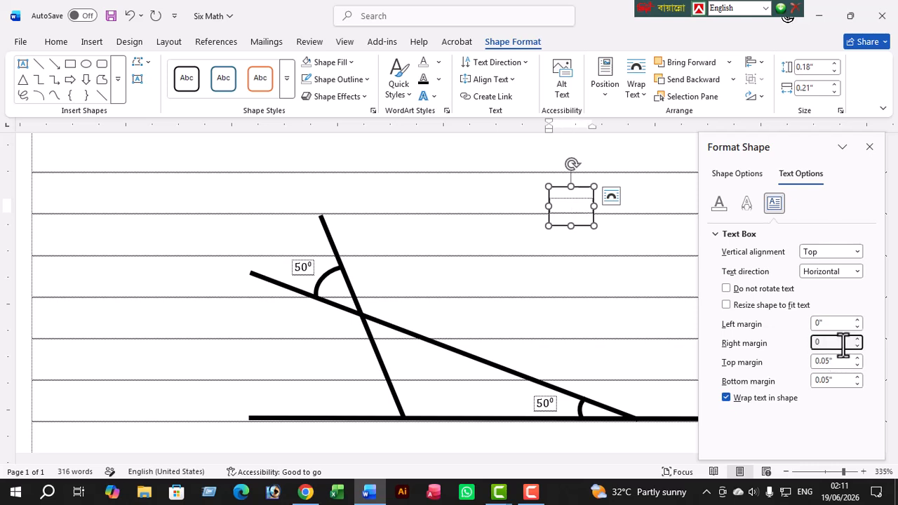
click(839, 362)
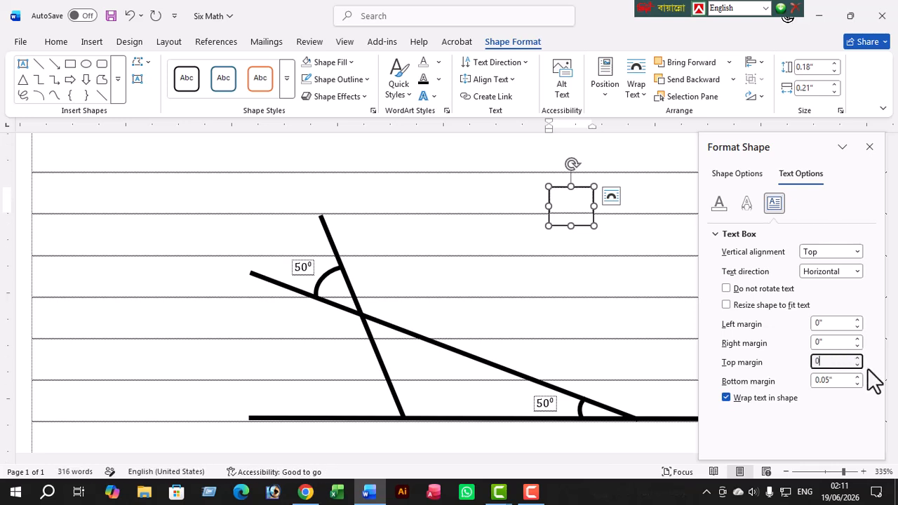
key(BackSpace)
key(BackSpace)
key(BackSpace)
click(625, 293)
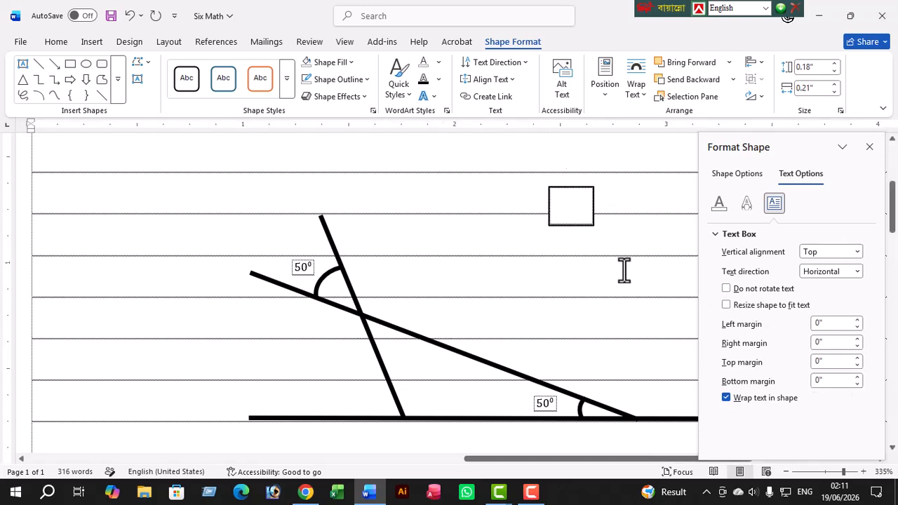
click(869, 147)
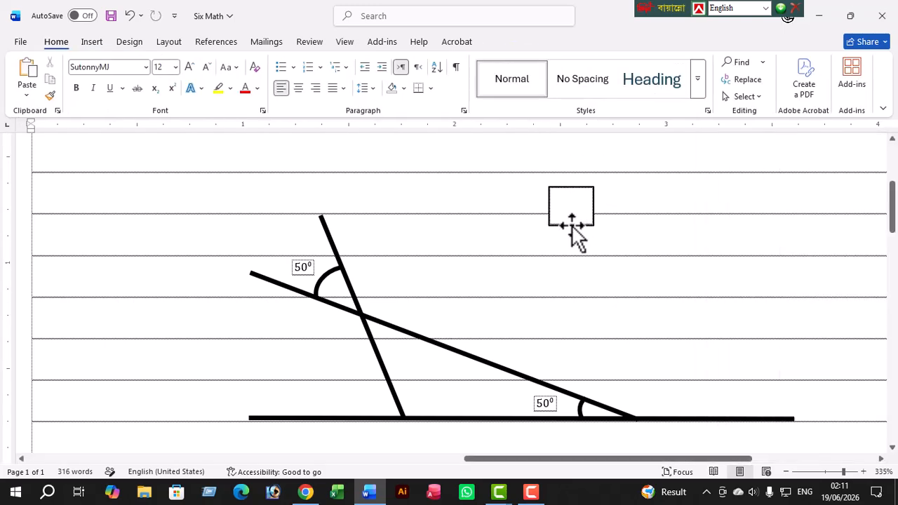
Enter the letter A in the new text box and adjust the box's size slightly from its corner
click(592, 191)
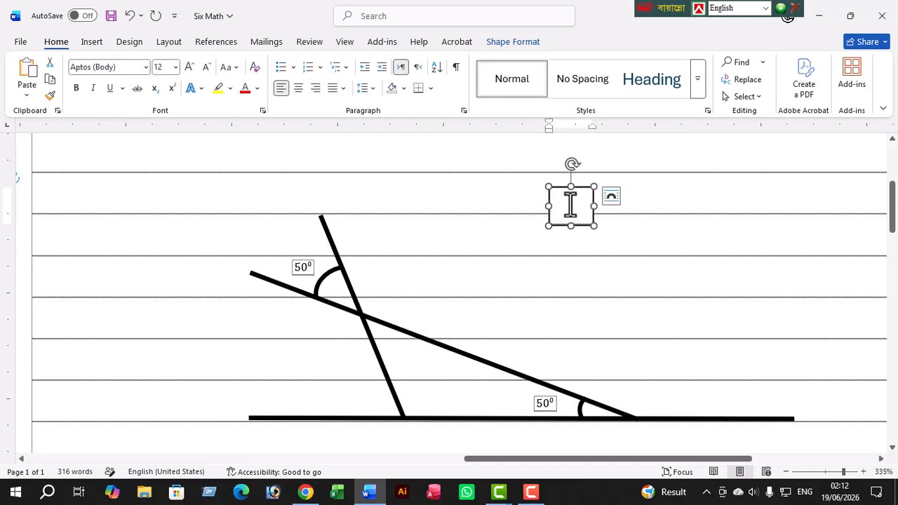
double_click(571, 206)
click(570, 206)
text(a)
key(BackSpace)
text(A)
mouse_move(595, 186)
mouse_down()
mouse_move(581, 192)
mouse_move(598, 186)
mouse_up()
Center the letter A horizontally and extend its text box slightly upward, keeping the text wrapping unchanged
double_click(569, 205)
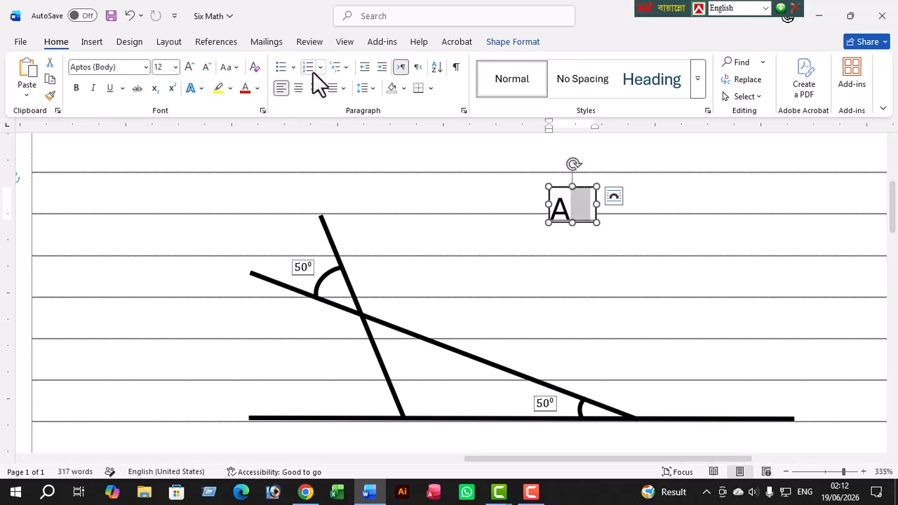
click(300, 89)
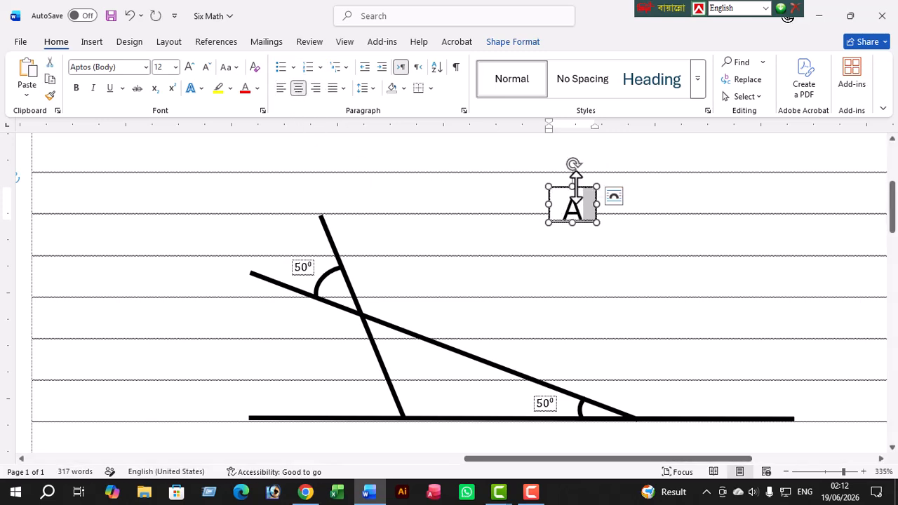
drag(574, 186, 574, 178)
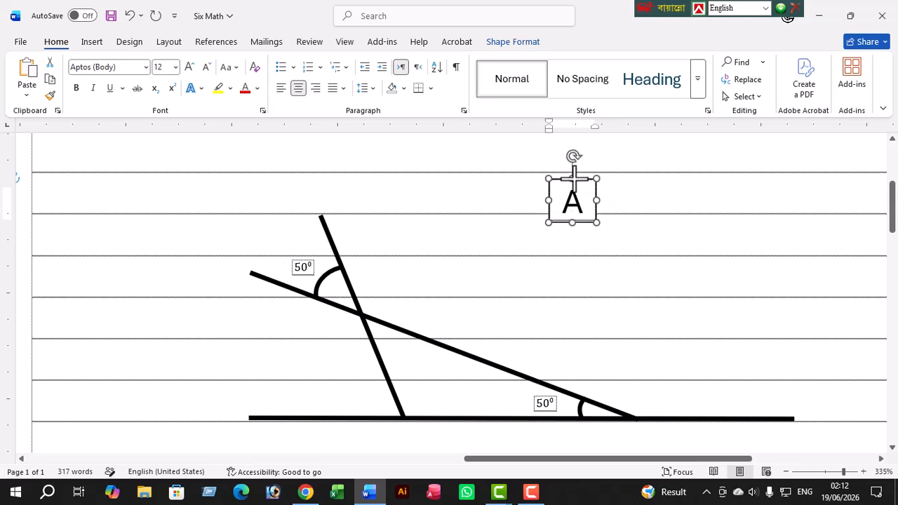
click(613, 190)
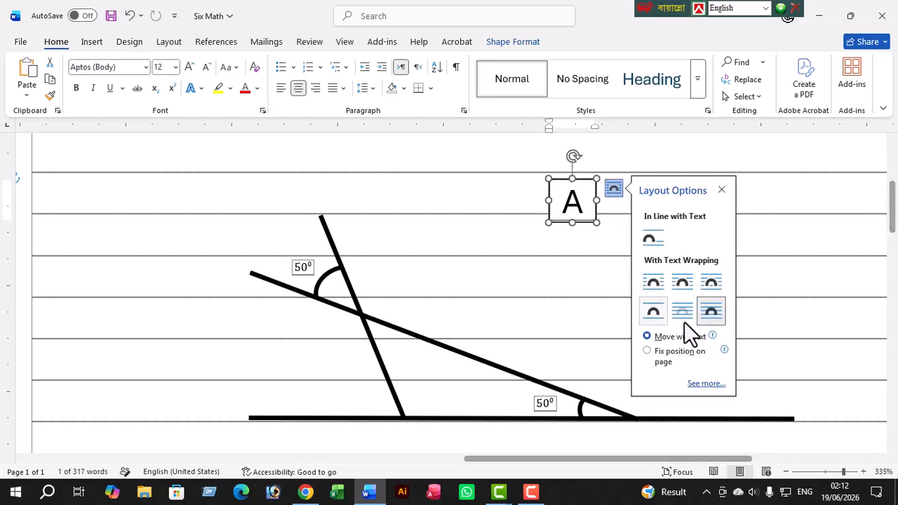
click(728, 222)
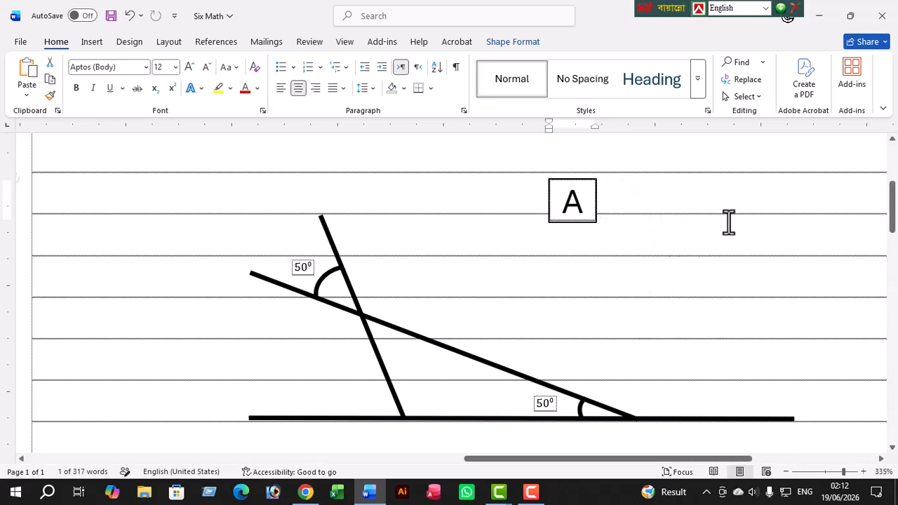
Move the A text box just below the horizontal line, under the foot of the steep line
click(573, 205)
drag(553, 184, 430, 416)
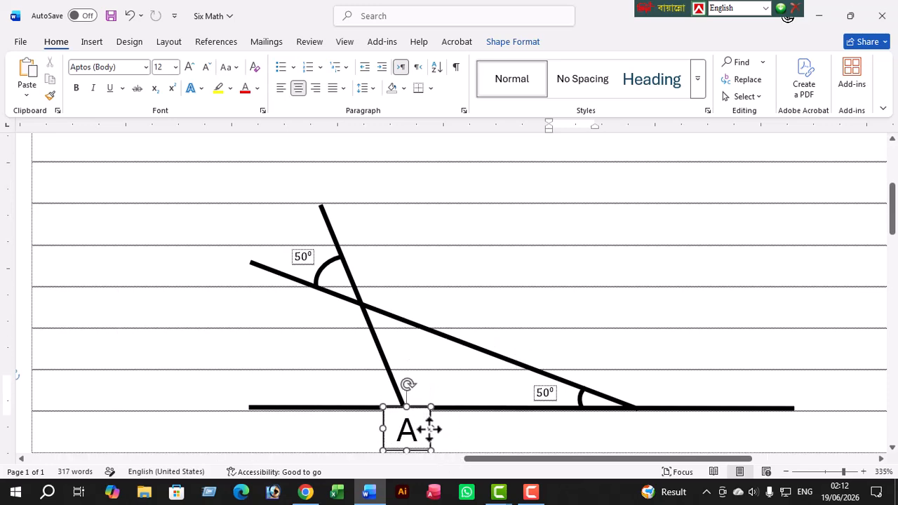
click(455, 321)
scroll(450, 296, down, 5)
scroll(450, 295, up, 5)
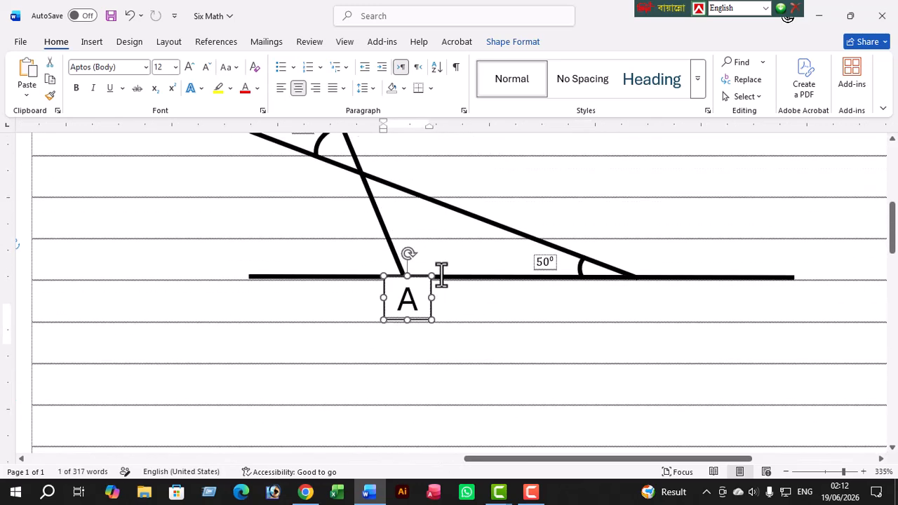
ctrl+scroll(489, 322, down, 5)
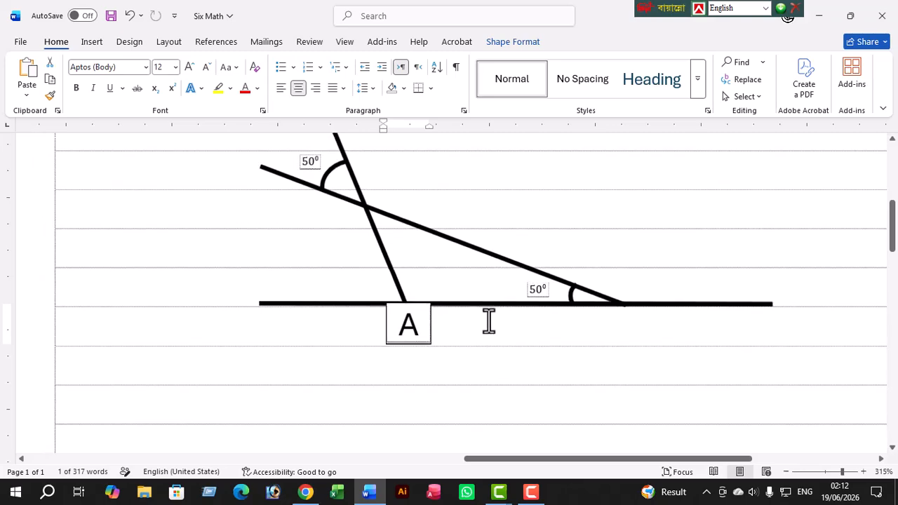
click(451, 327)
ctrl+scroll(508, 331, down, 4)
ctrl+scroll(515, 339, down, 1)
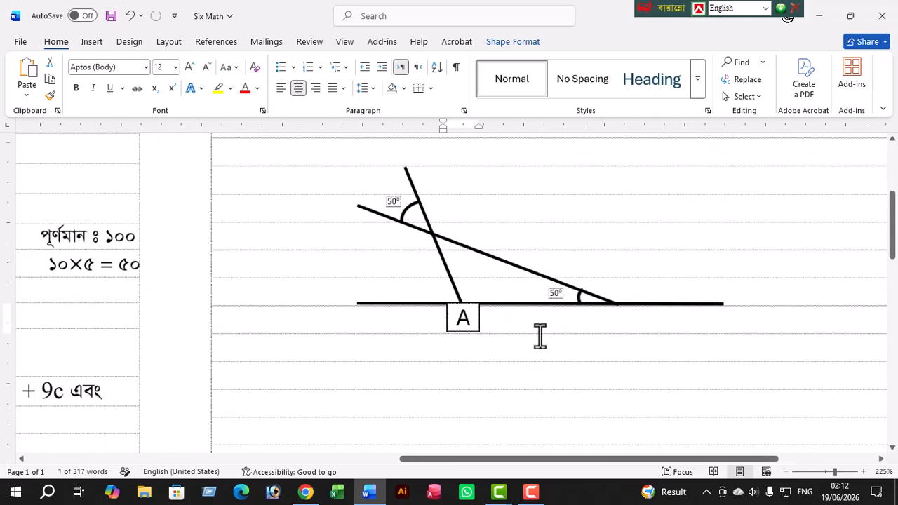
drag(544, 460, 569, 460)
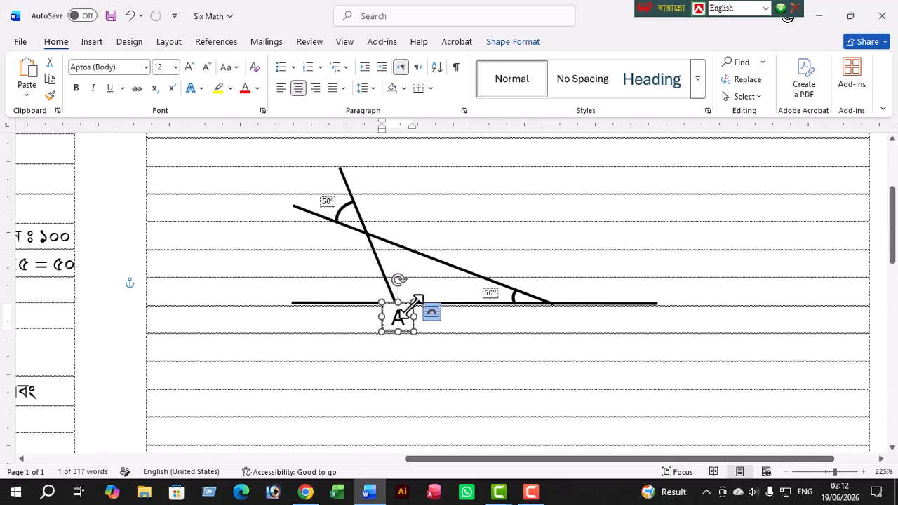
Move the A text box slightly further below the horizontal line and remove its outline
mouse_move(412, 313)
mouse_down()
mouse_move(412, 337)
mouse_move(412, 325)
mouse_up()
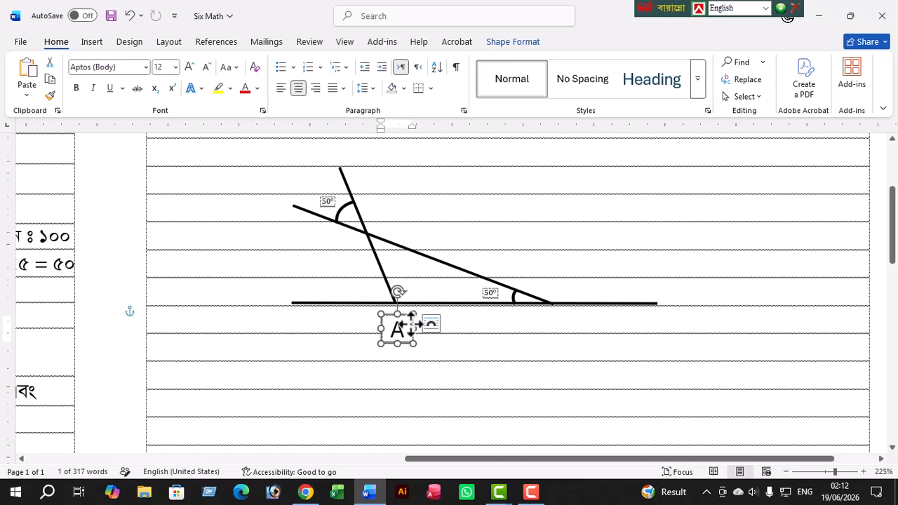
right_click(414, 335)
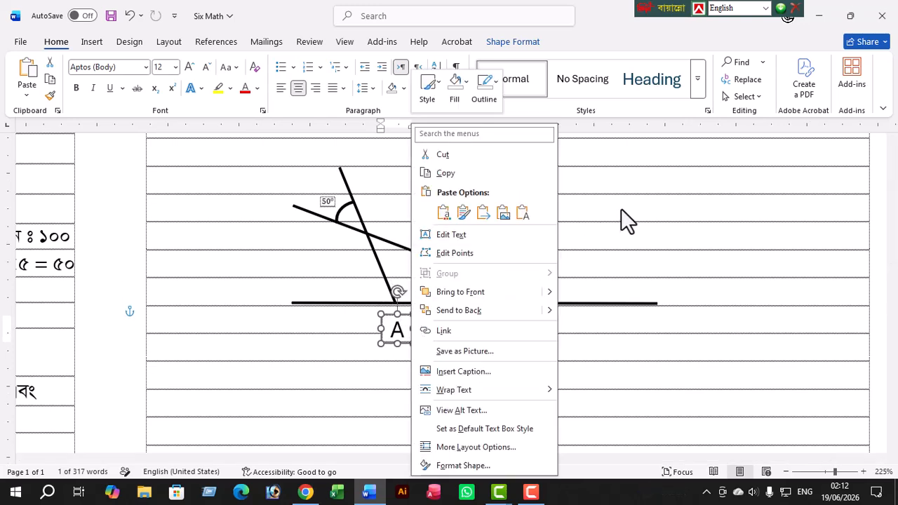
key(Escape)
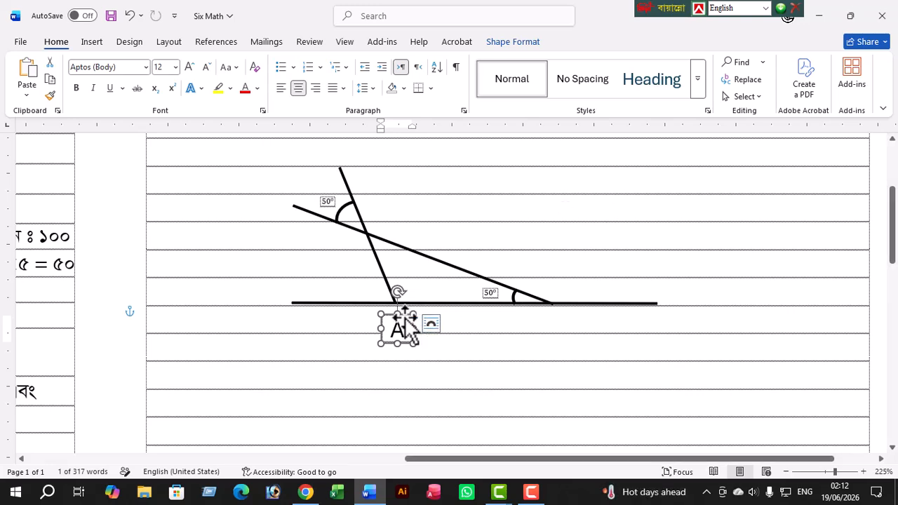
click(506, 42)
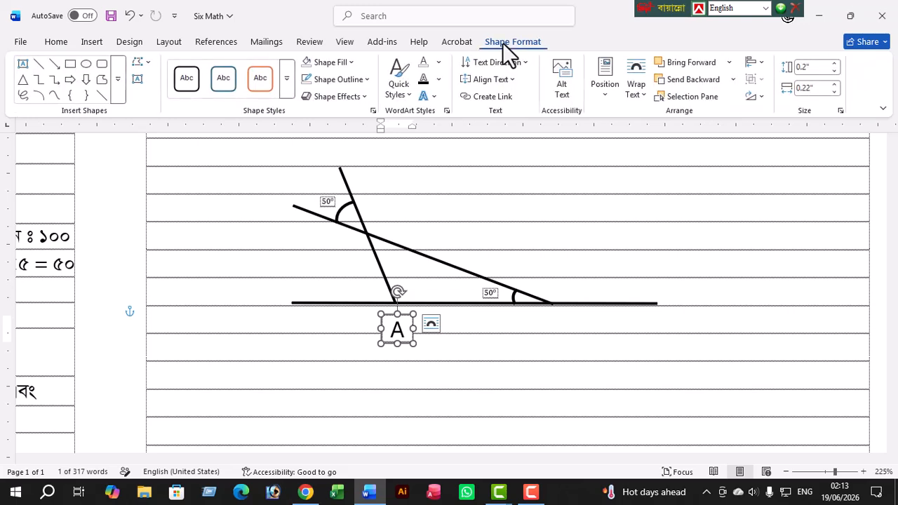
click(366, 79)
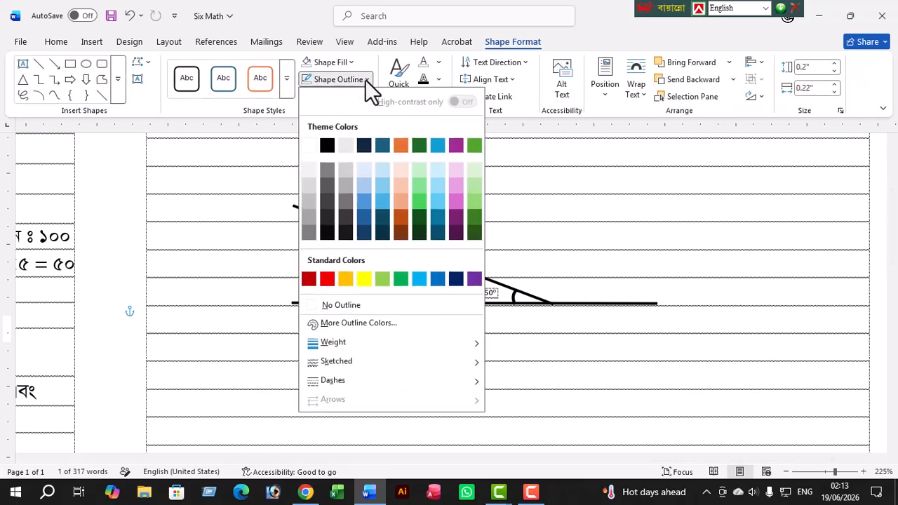
click(309, 307)
click(400, 368)
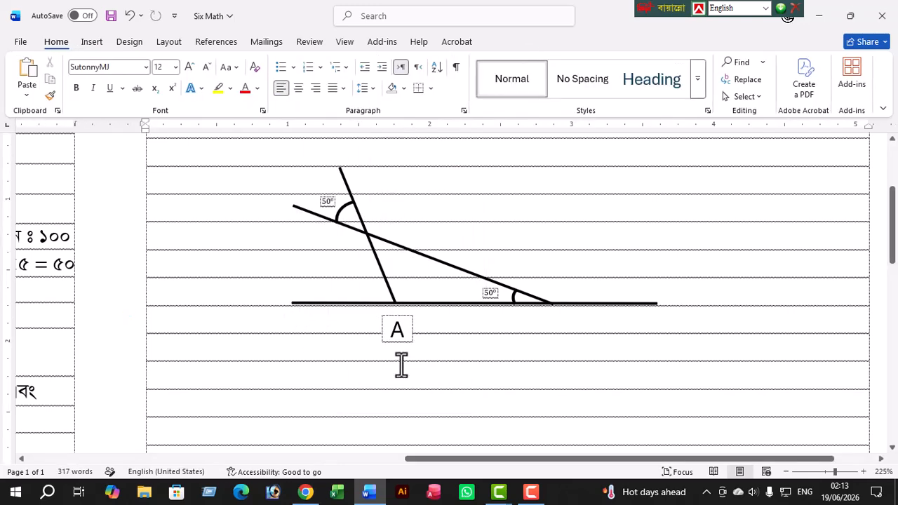
Duplicate the A text box five times to get boxes for the other point letters
click(400, 327)
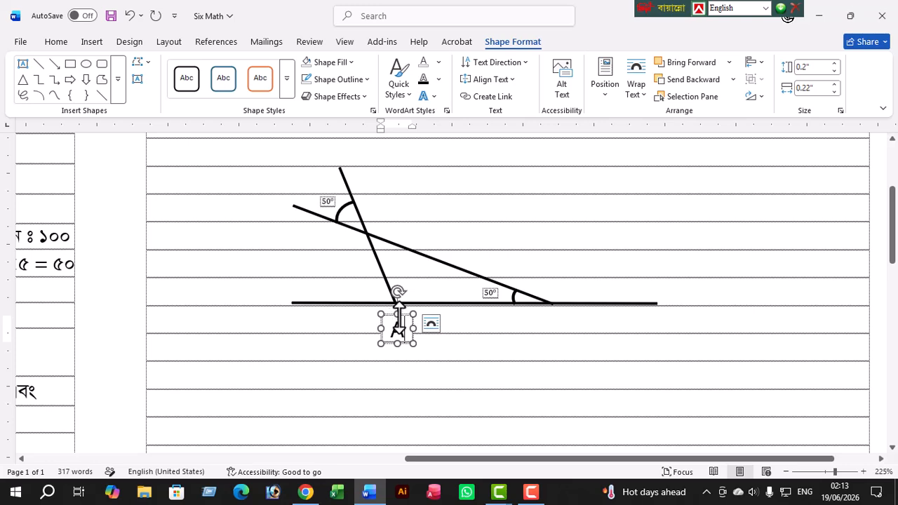
click(410, 319)
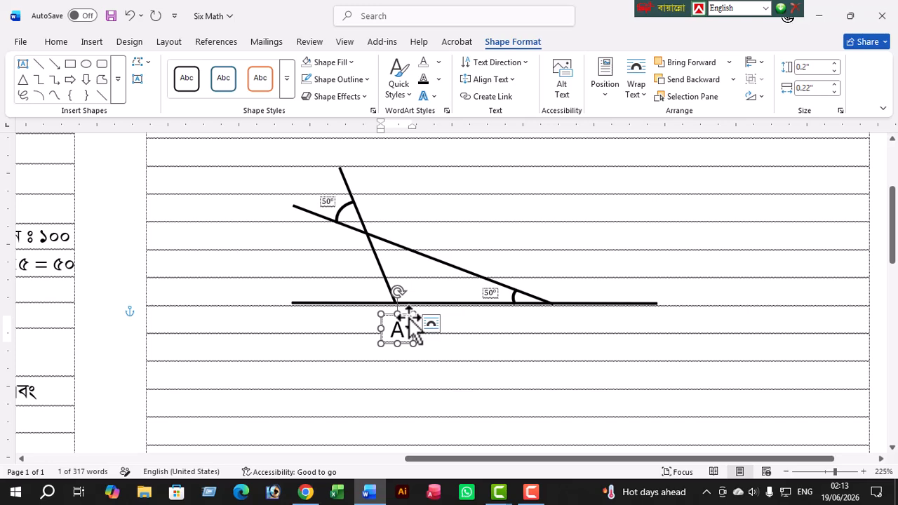
key(ctrl+d)
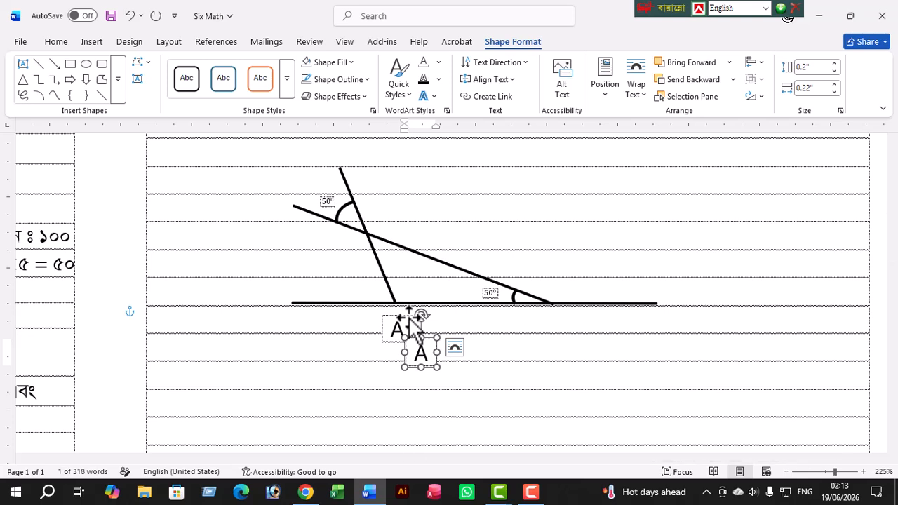
key(ctrl+d)
key(ctrl+d)
key(ctrl+d)
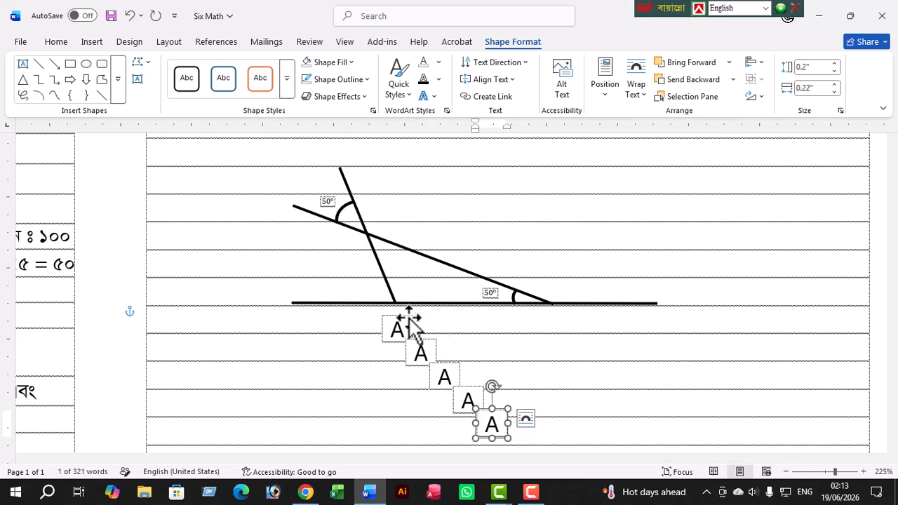
key(ctrl+d)
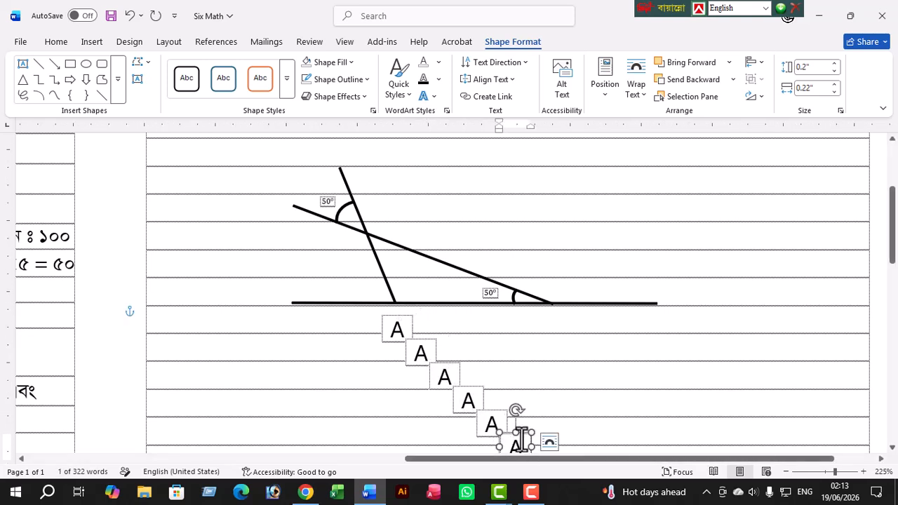
Move the lowest A copy to the right end of the horizontal line and change its letter to B
double_click(515, 440)
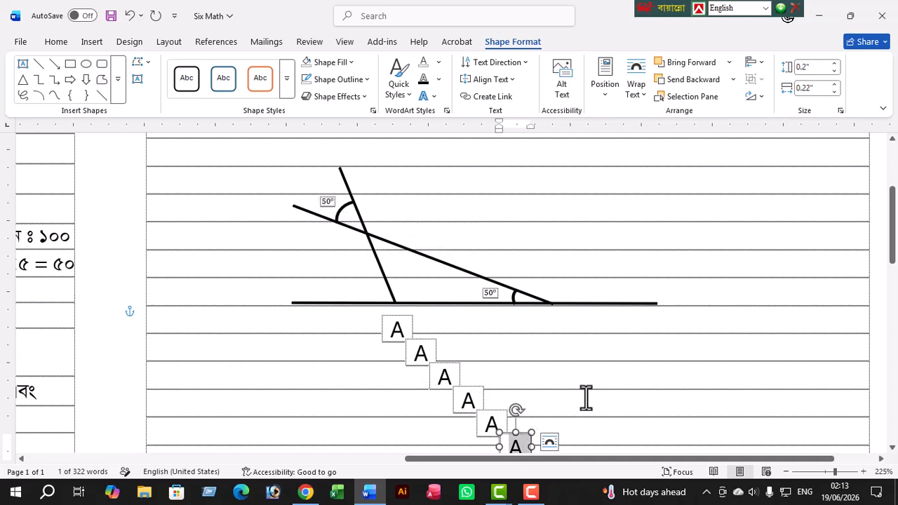
click(569, 435)
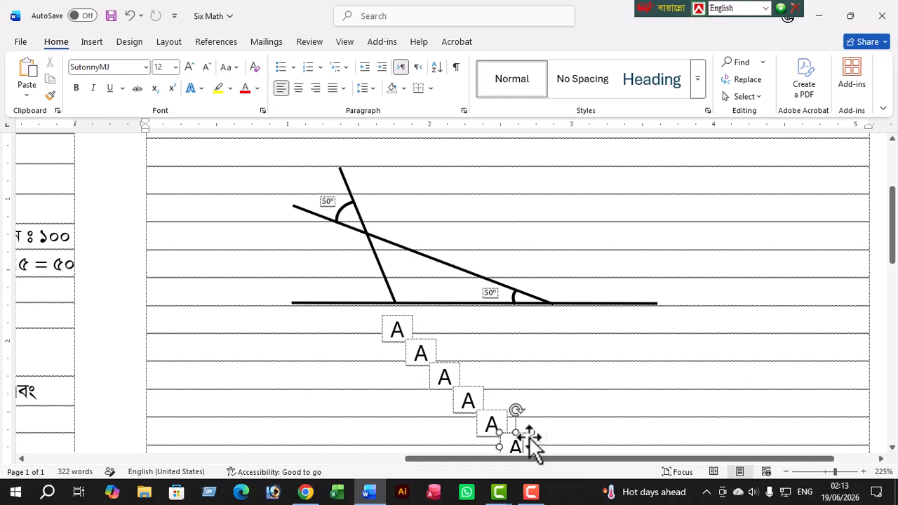
click(528, 440)
scroll(526, 421, down, 5)
scroll(515, 280, up, 3)
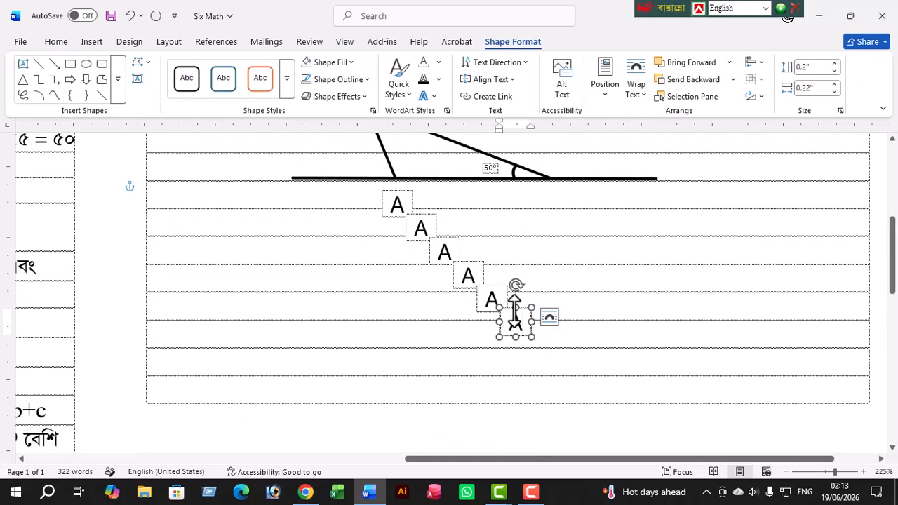
double_click(516, 320)
drag(519, 309, 691, 164)
drag(690, 165, 683, 167)
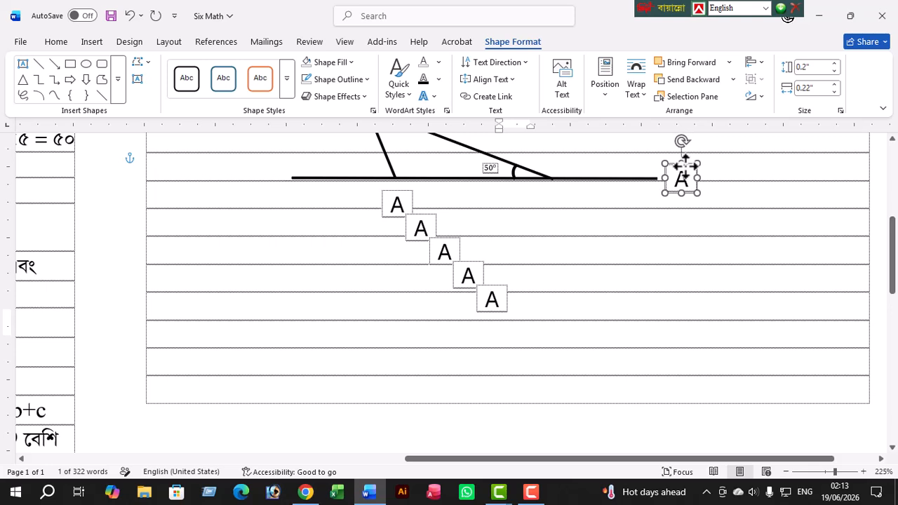
click(689, 182)
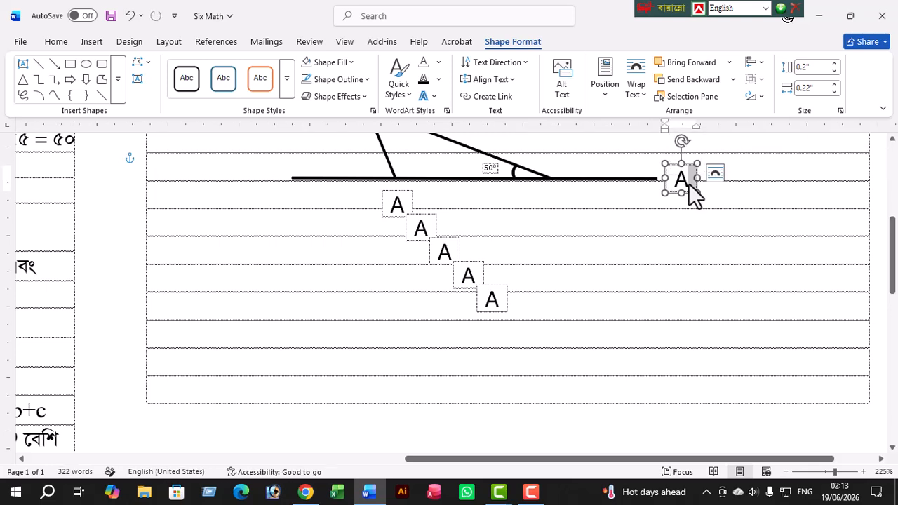
key(BackSpace)
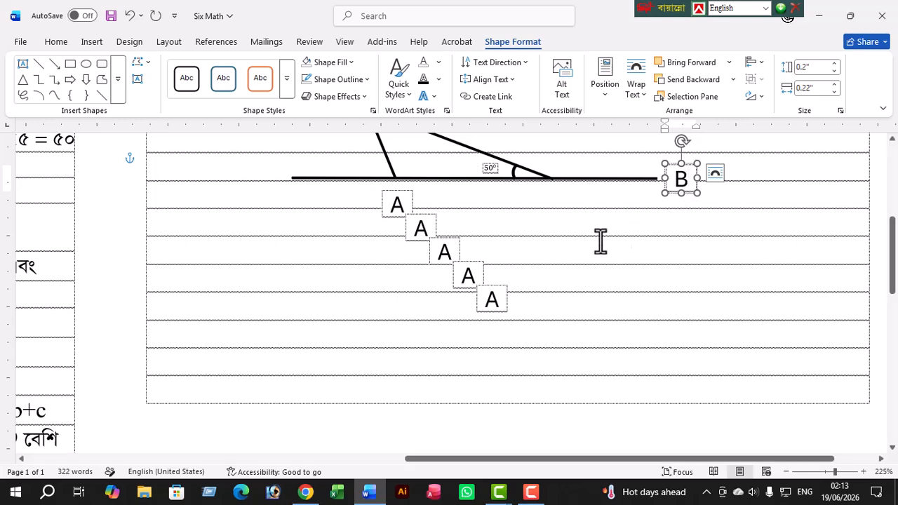
Move the next lowest A copy to the left end of the horizontal line and change its letter to F
click(494, 298)
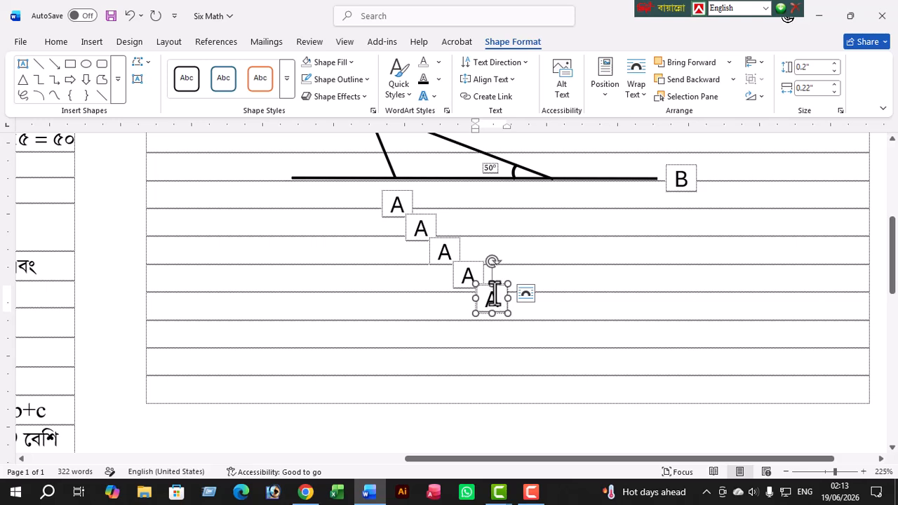
drag(494, 295, 457, 293)
drag(326, 205, 283, 171)
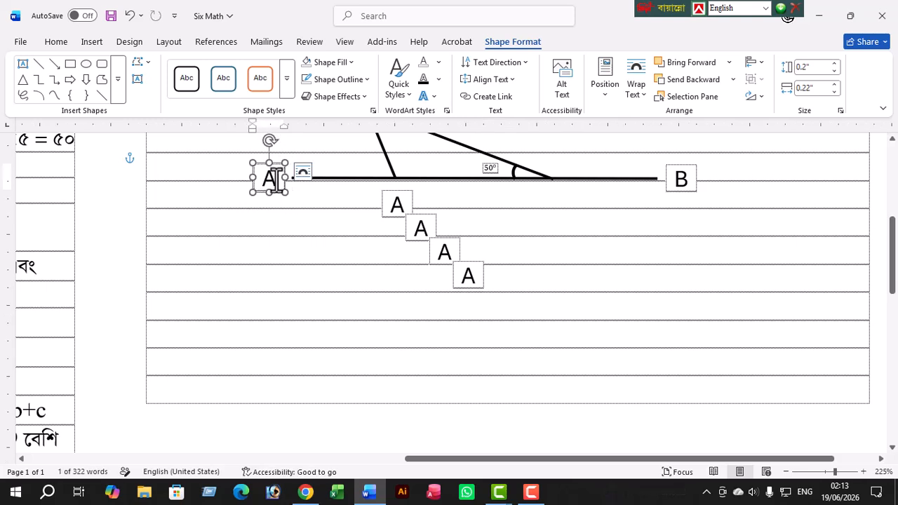
double_click(277, 179)
key(Delete)
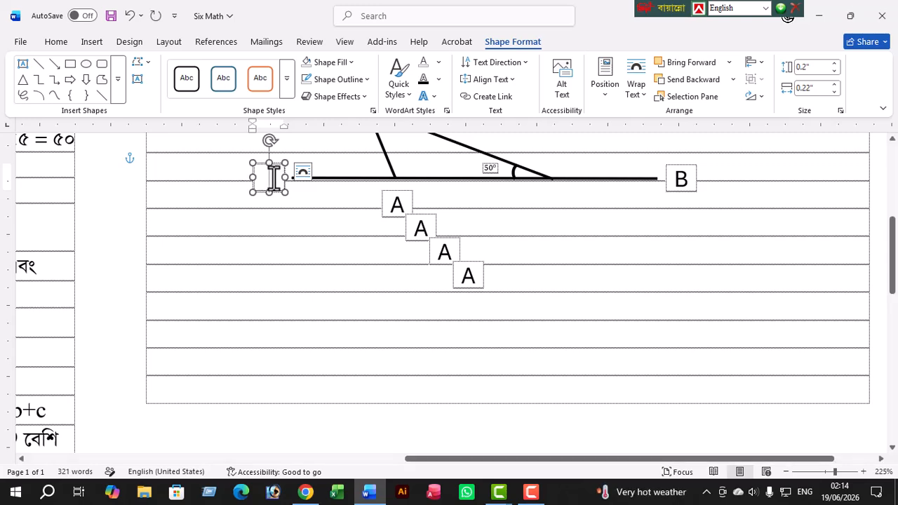
click(288, 208)
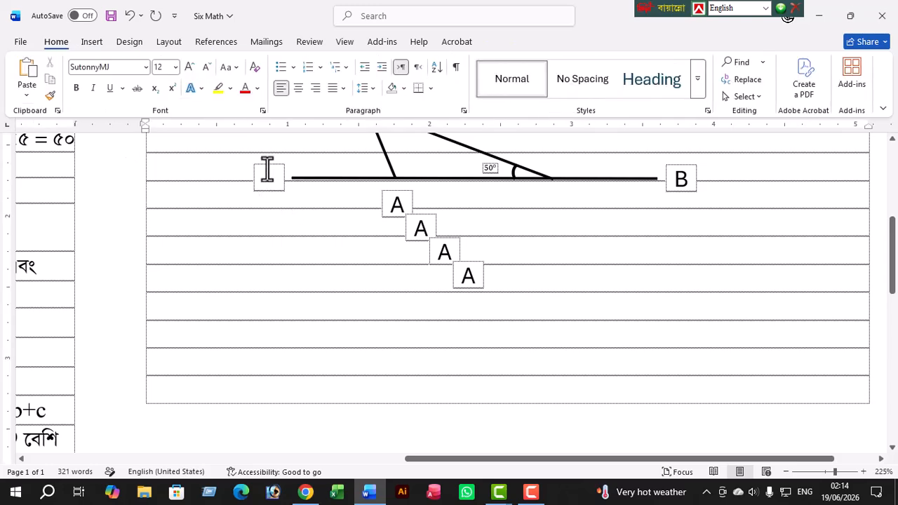
click(270, 176)
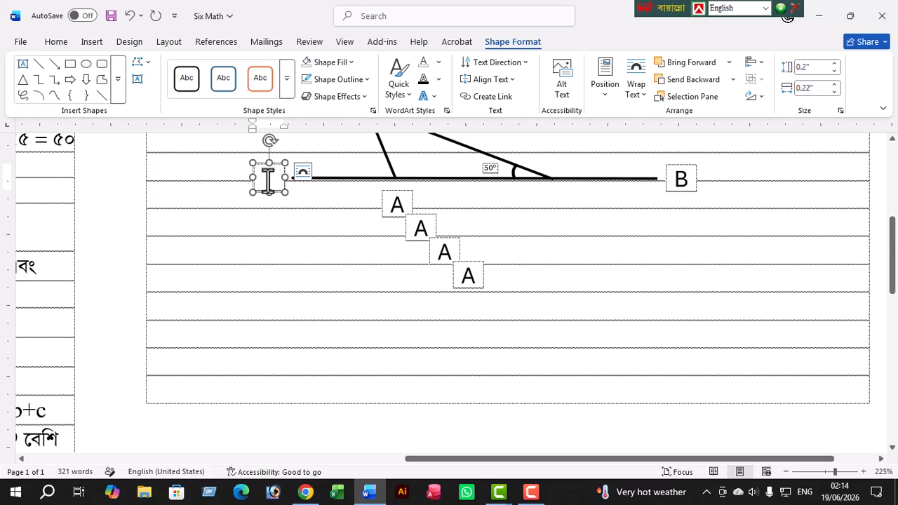
text(F)
click(272, 175)
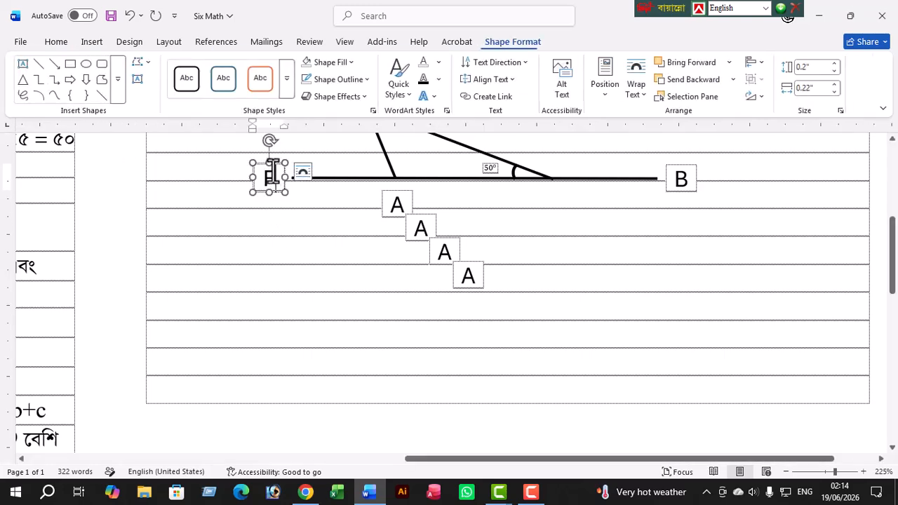
Reposition the B box under the long slanted line's foot and the F box at the horizontal line's right end
drag(273, 163, 730, 170)
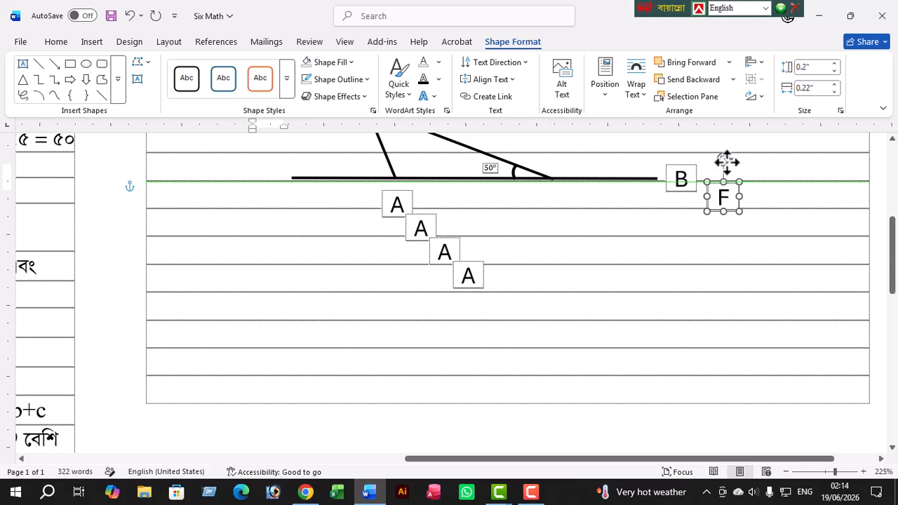
click(688, 174)
drag(684, 175, 549, 197)
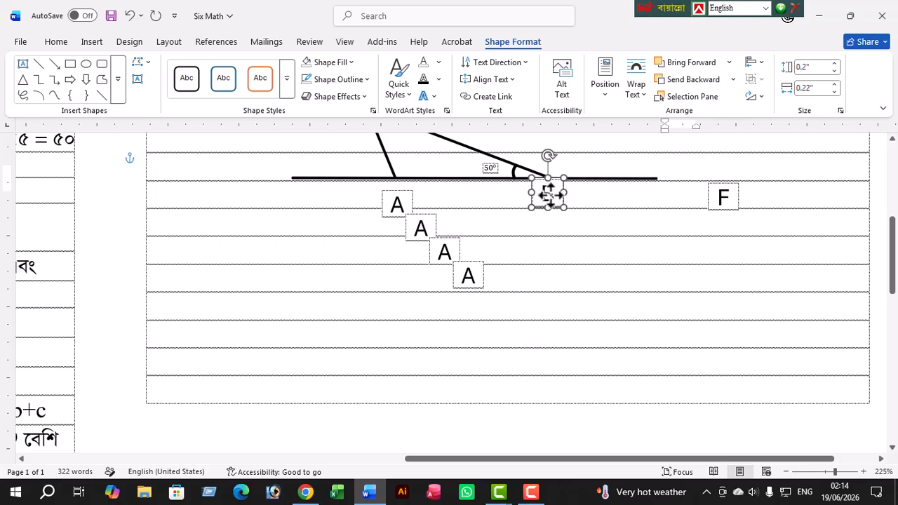
click(721, 195)
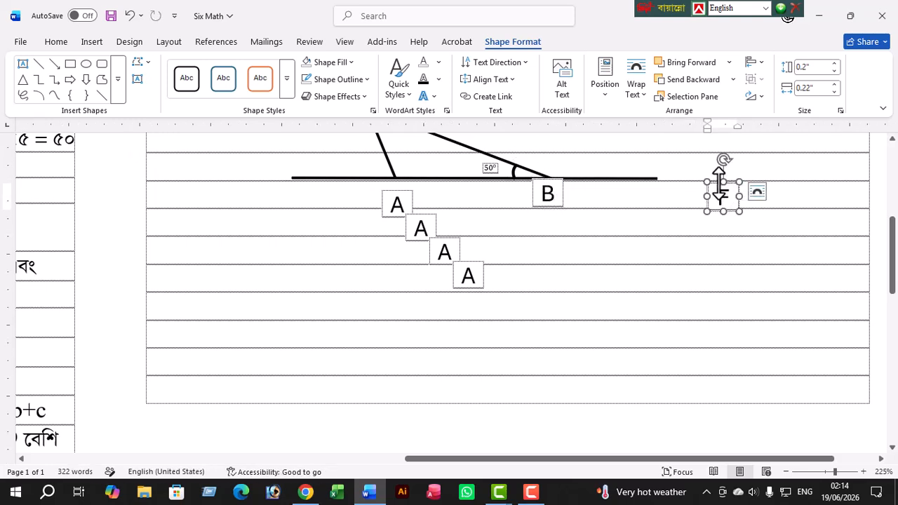
drag(734, 190, 685, 155)
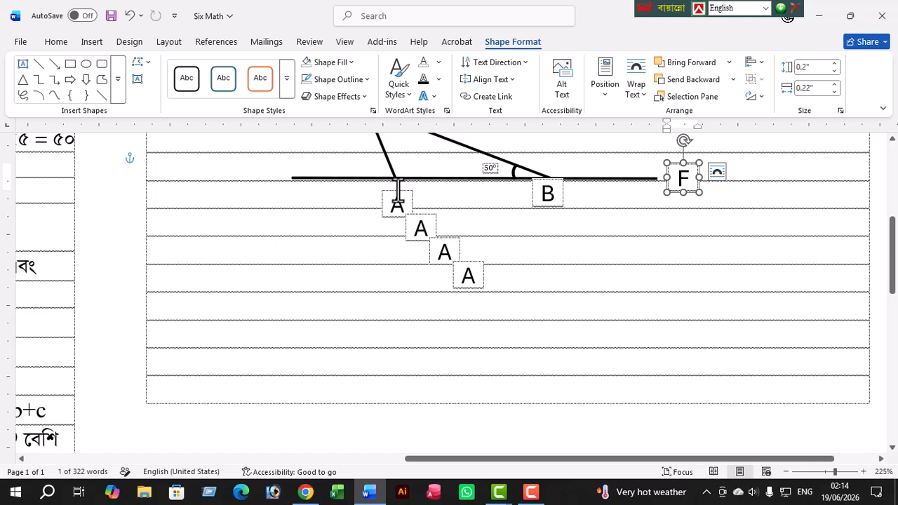
click(397, 201)
click(546, 193)
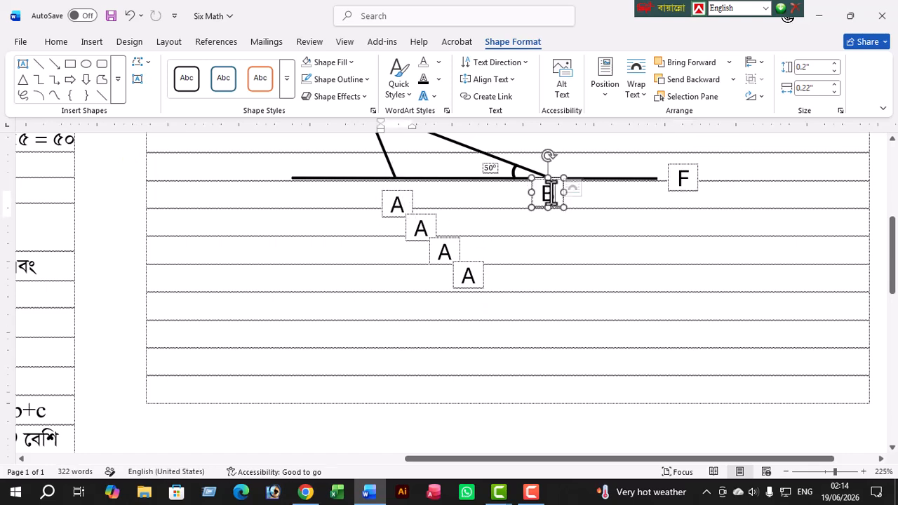
click(689, 185)
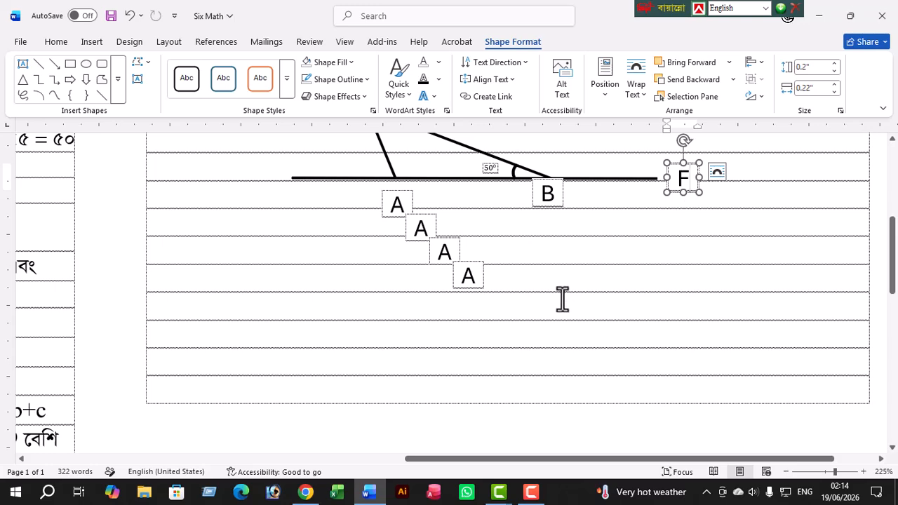
Move the lowest remaining A copy just above and right of the slanted lines' crossing and change its letter to C
scroll(563, 298, up, 2)
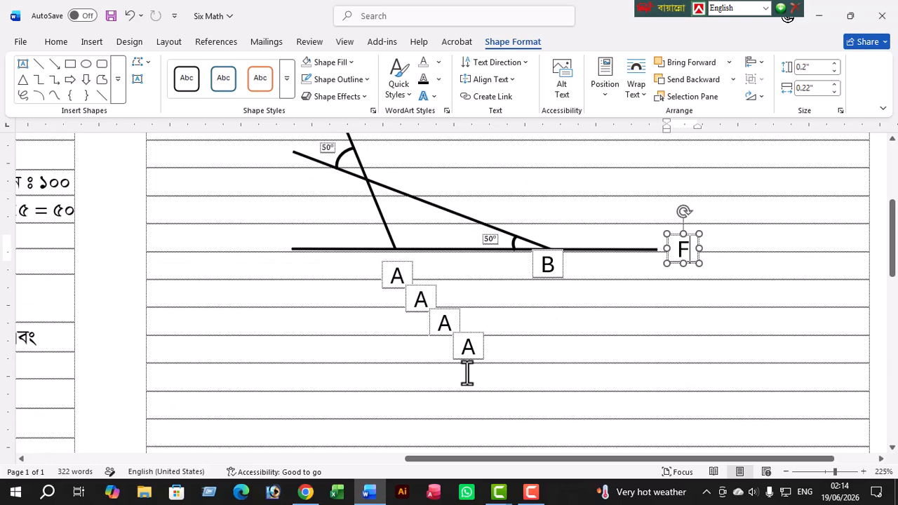
click(471, 346)
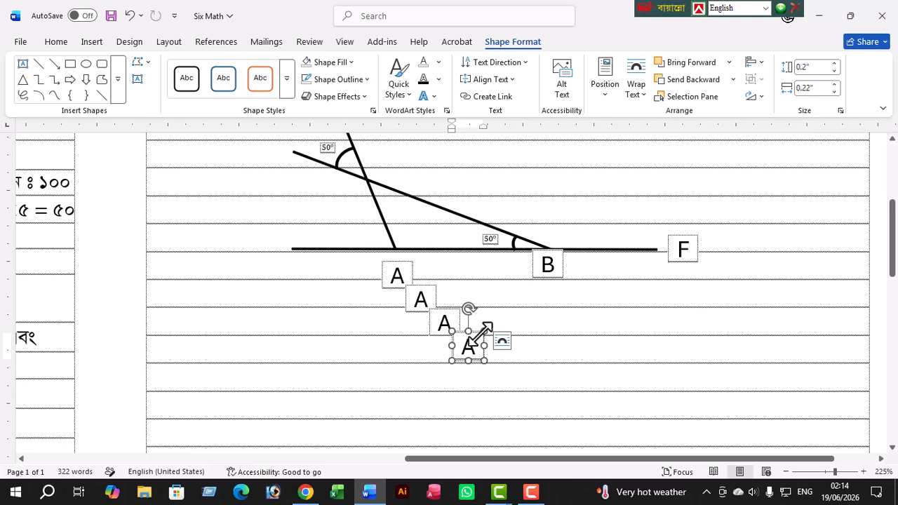
drag(479, 339, 396, 241)
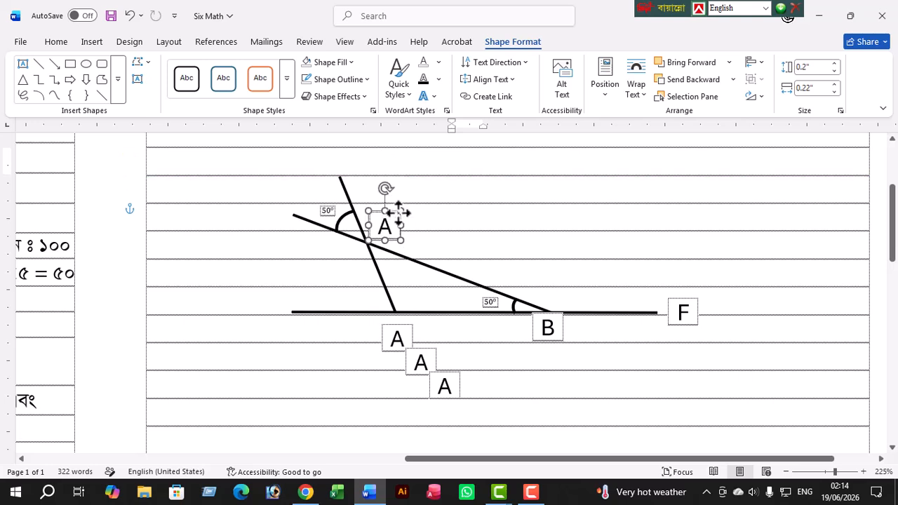
mouse_move(398, 206)
mouse_down()
mouse_move(401, 193)
mouse_move(400, 203)
mouse_up()
double_click(393, 219)
key(Delete)
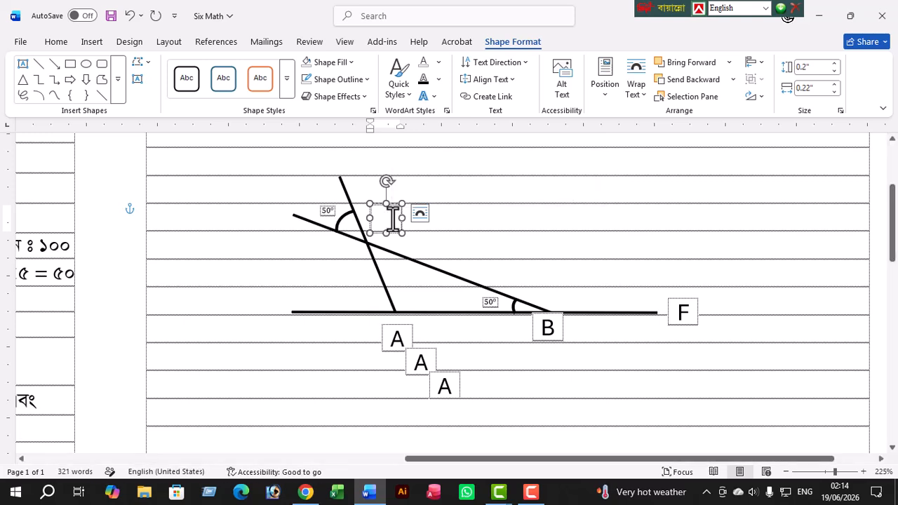
text(C)
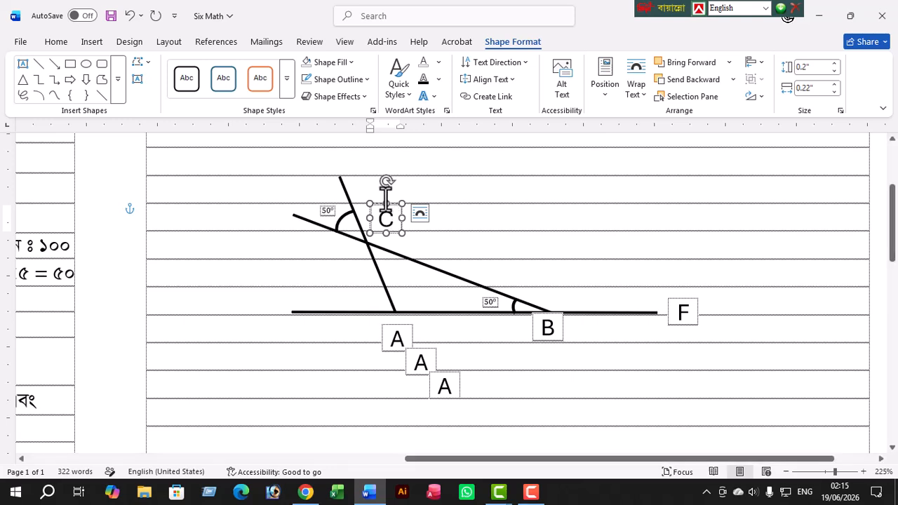
Move the lowest A copy to the upper end of the long slanted line and change its letter to D
click(460, 386)
drag(462, 386, 285, 205)
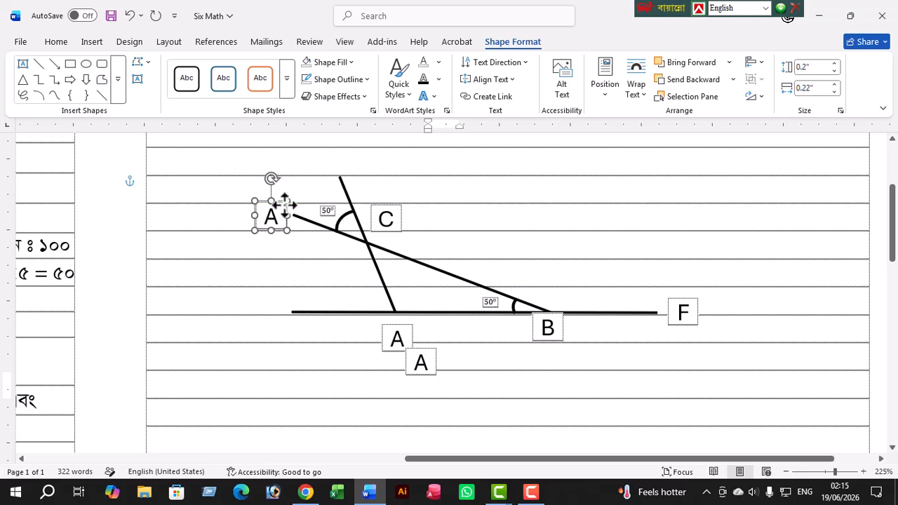
click(283, 215)
key(BackSpace)
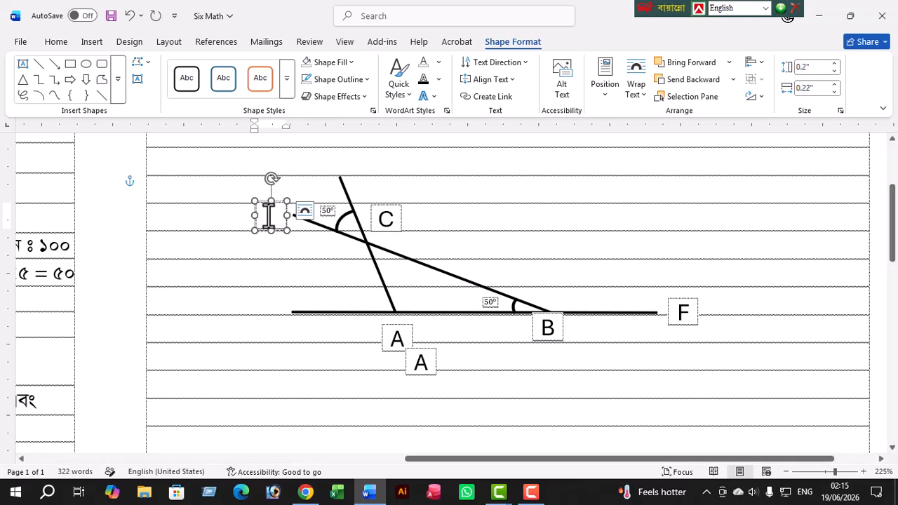
text(D)
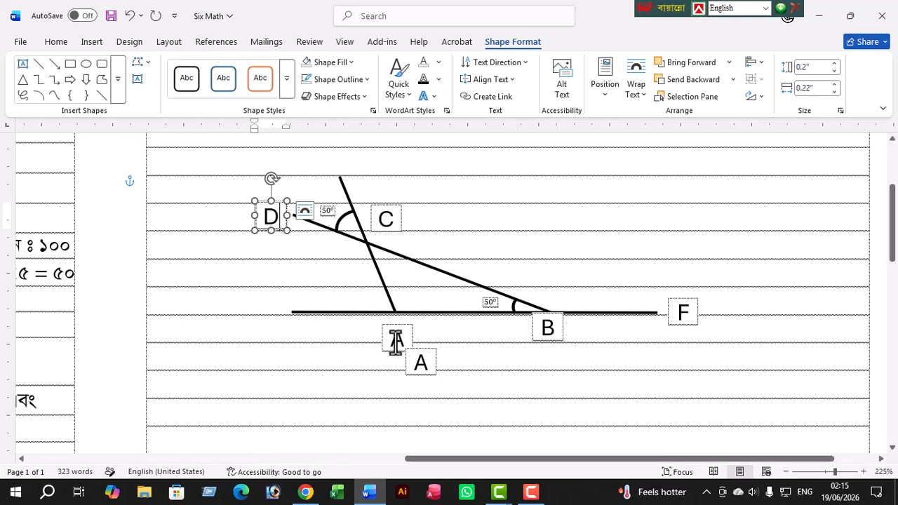
click(422, 360)
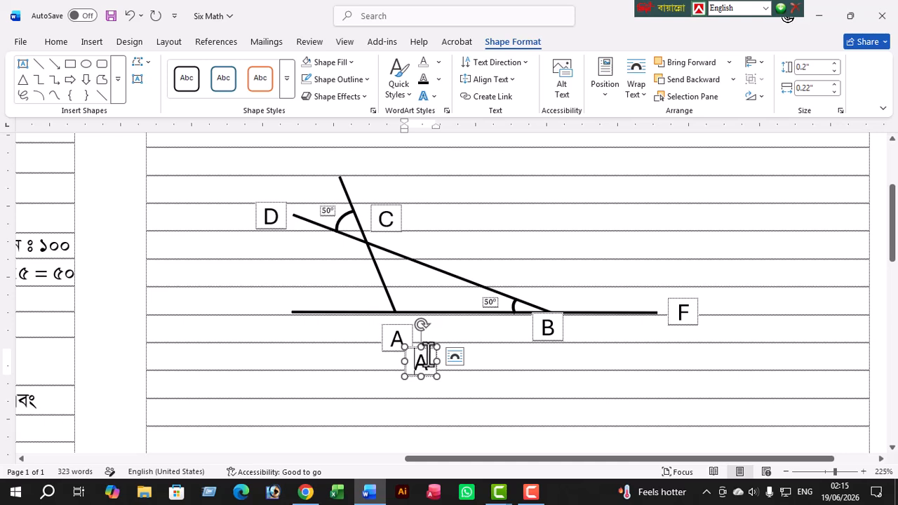
drag(421, 347, 349, 164)
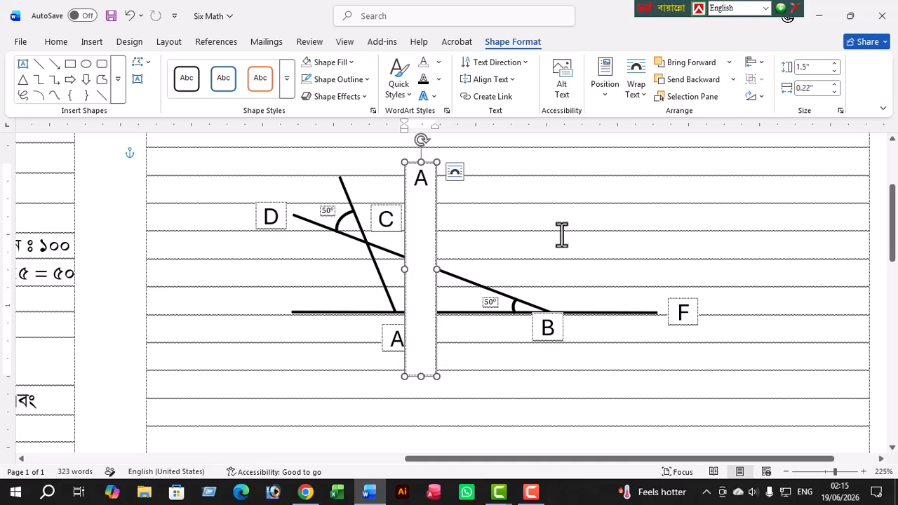
key(ctrl+z)
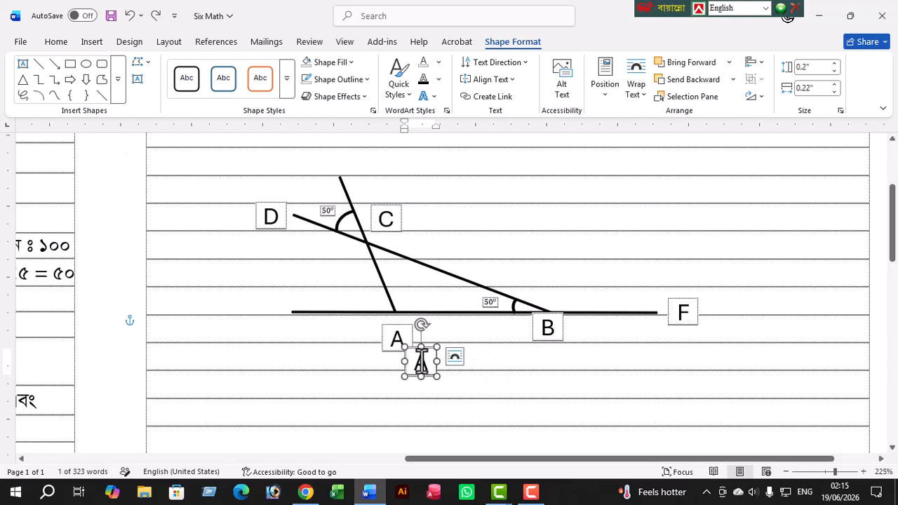
Move the lower remaining A copy just above the steep line's upper end and change its letter to E
drag(437, 359, 321, 141)
scroll(370, 193, up, 3)
scroll(377, 248, down, 1)
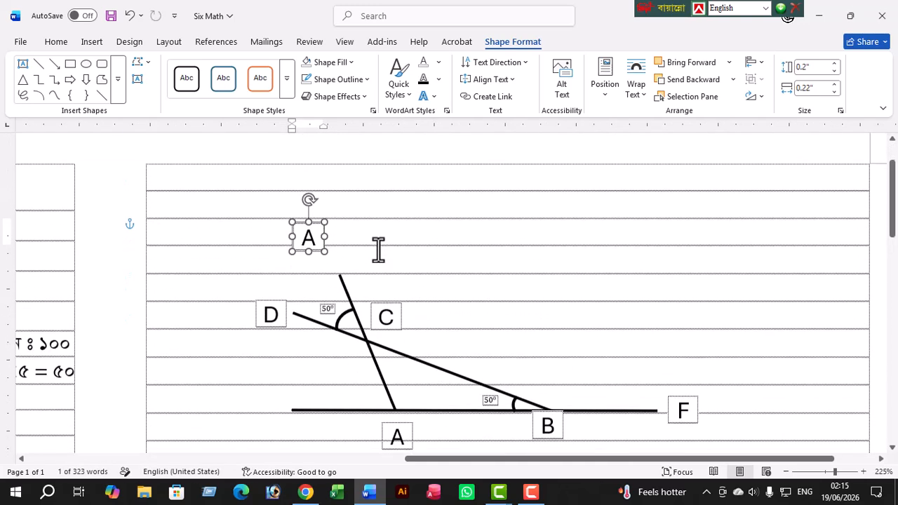
drag(318, 226, 324, 246)
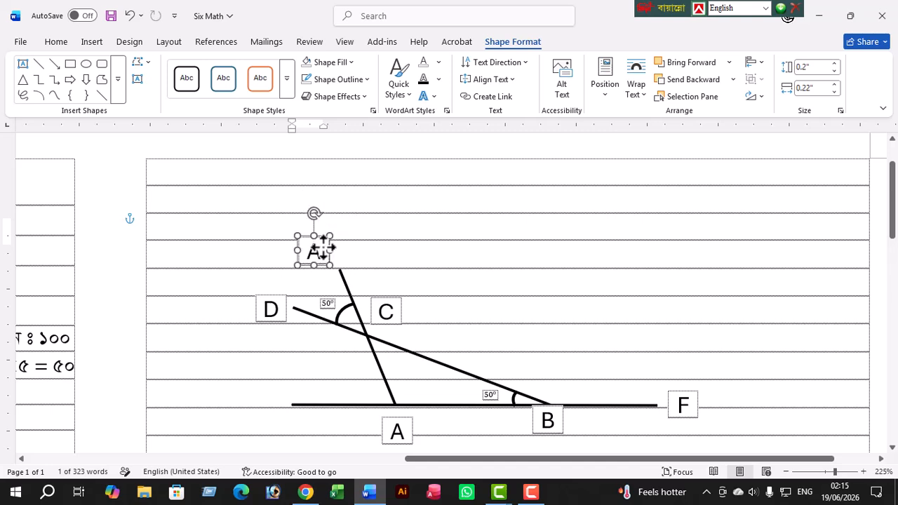
double_click(317, 255)
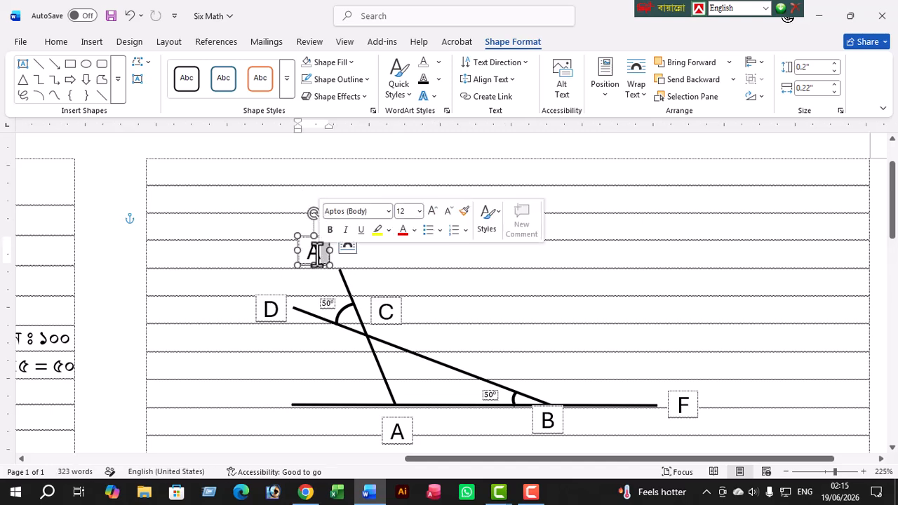
key(BackSpace)
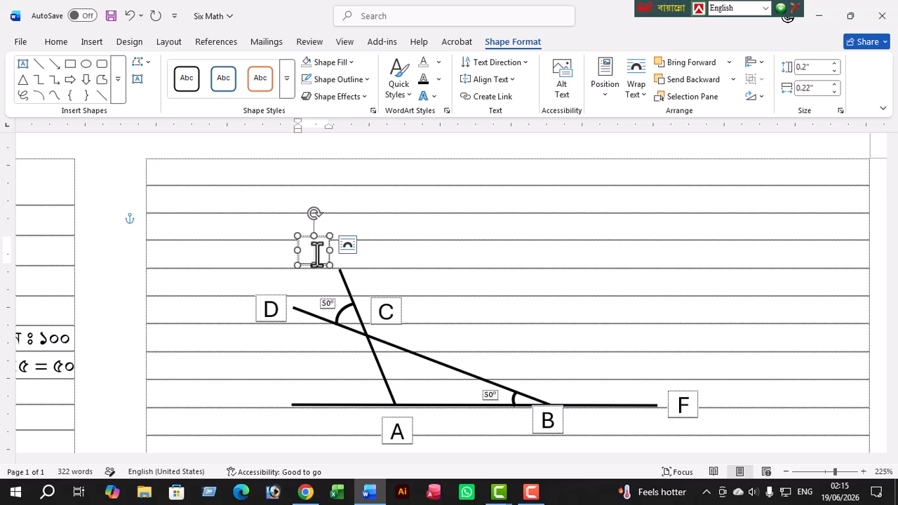
scroll(315, 251, down, 1)
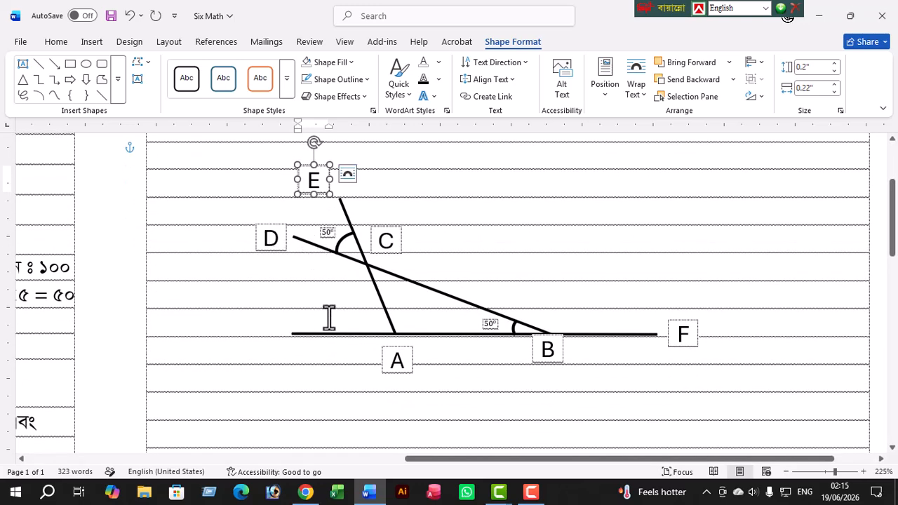
click(436, 200)
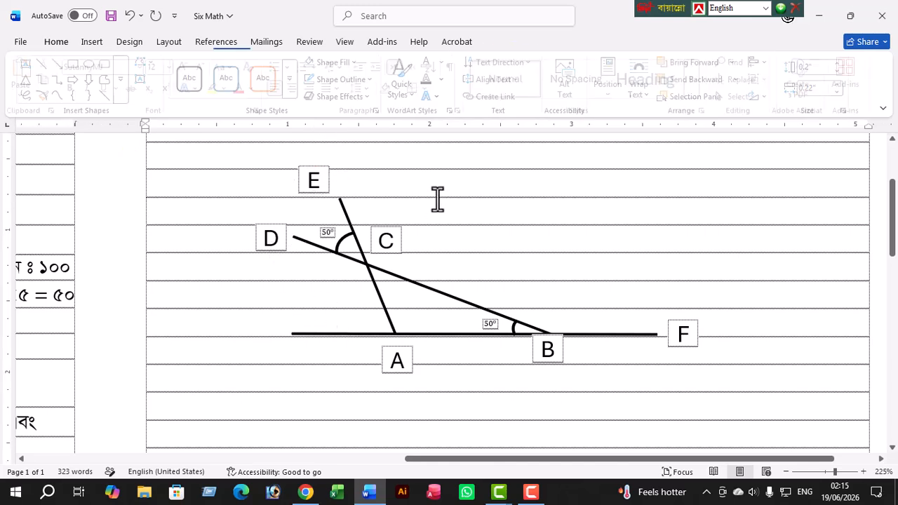
Shorten the B box from its upper edge to about 0.18" high so it clears the horizontal line
click(273, 242)
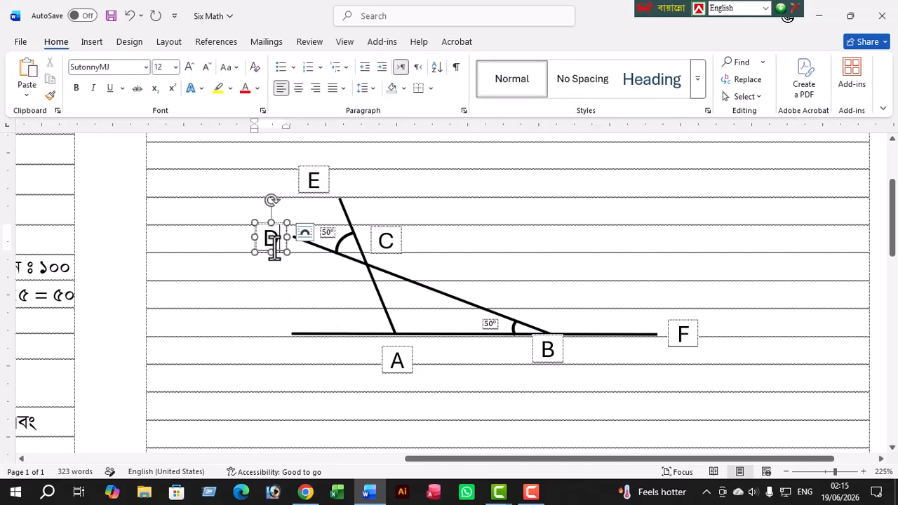
click(355, 391)
click(399, 358)
scroll(409, 377, down, 3)
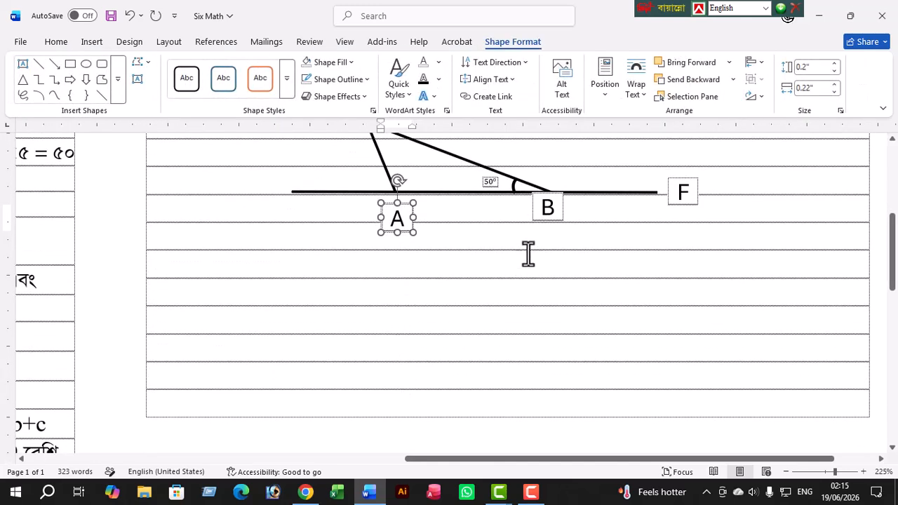
click(548, 205)
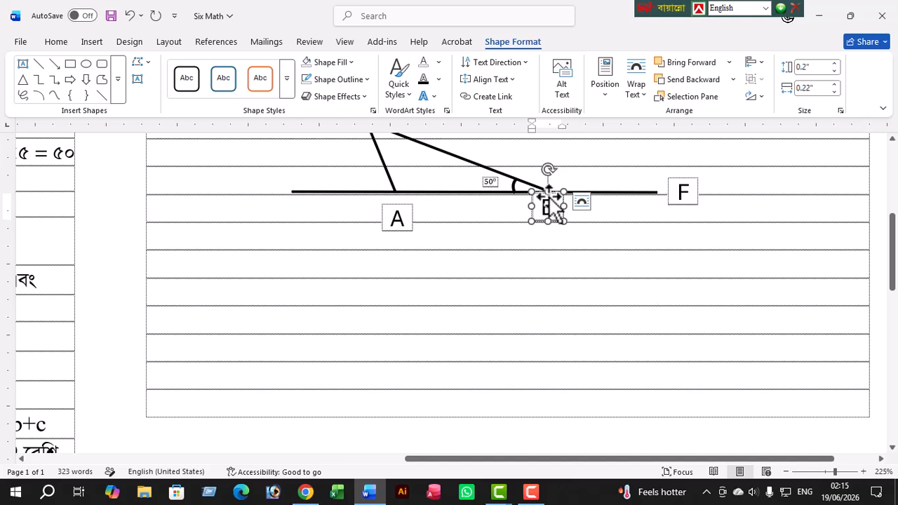
mouse_move(548, 191)
mouse_down()
mouse_move(548, 204)
mouse_move(548, 193)
mouse_up()
click(622, 215)
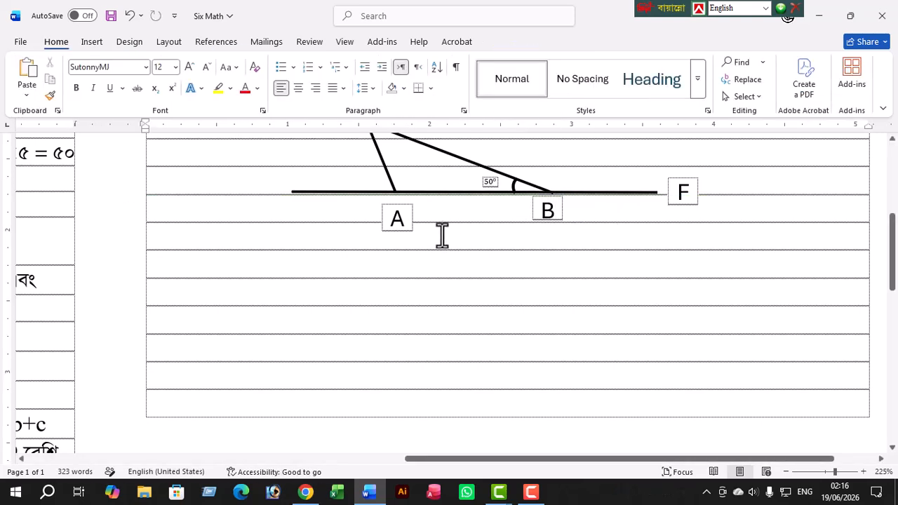
Nudge the A box up and slightly right, closer under the steep line's foot
click(405, 219)
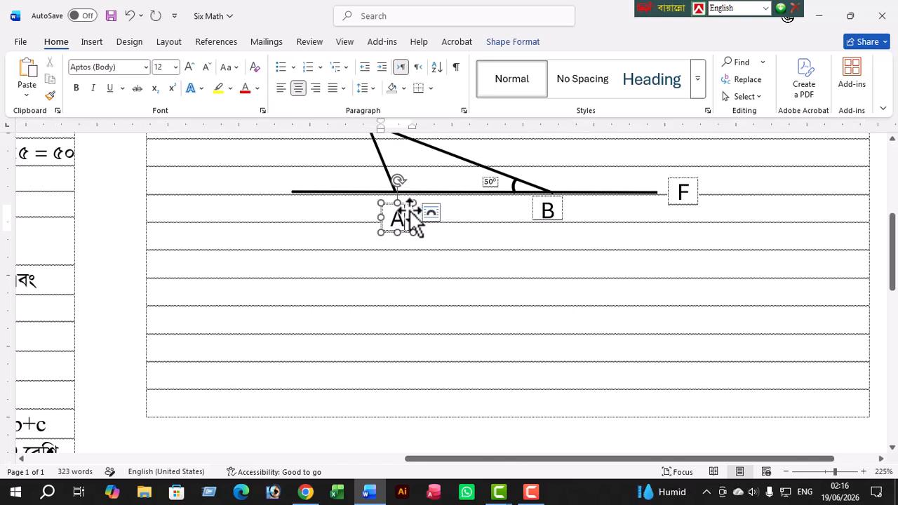
drag(412, 208, 417, 204)
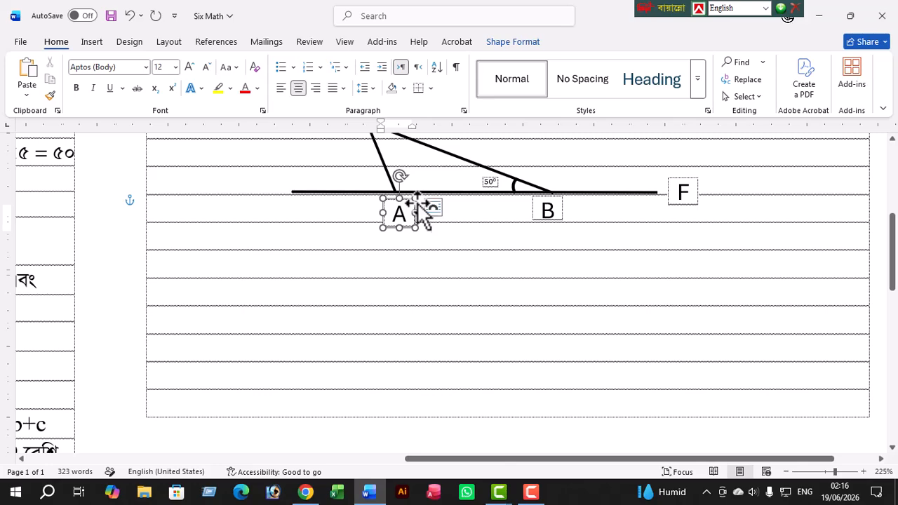
scroll(561, 216, up, 4)
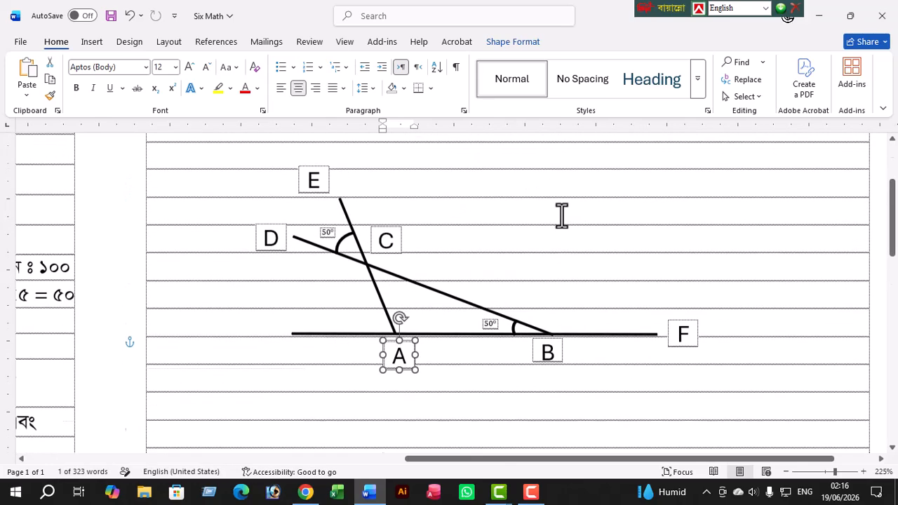
scroll(496, 265, up, 4)
scroll(493, 260, down, 2)
click(412, 316)
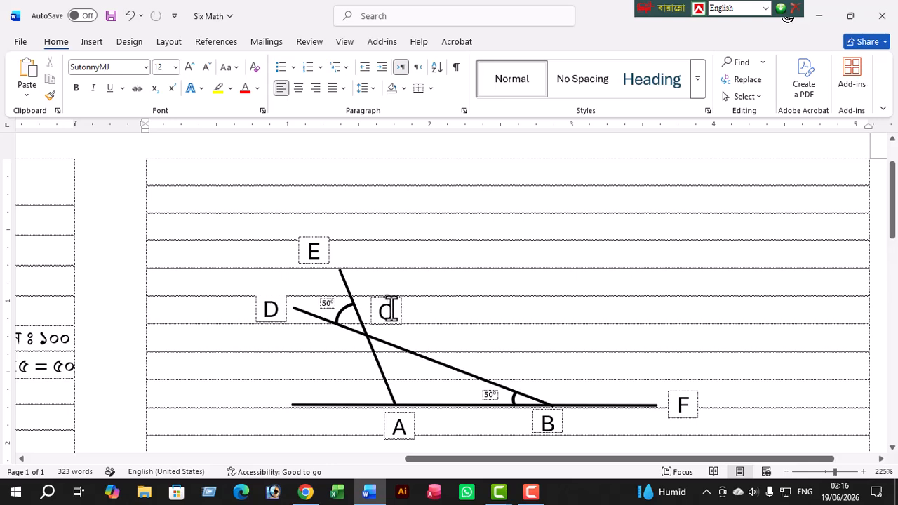
Move the C box down closer to the slanted lines' crossing and fine-tune its height beside it
click(390, 299)
drag(399, 302, 397, 311)
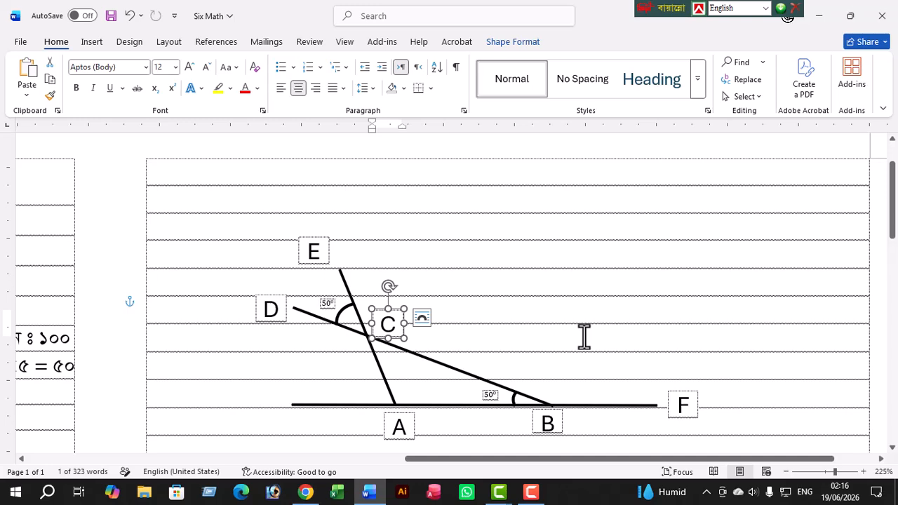
scroll(583, 337, down, 3)
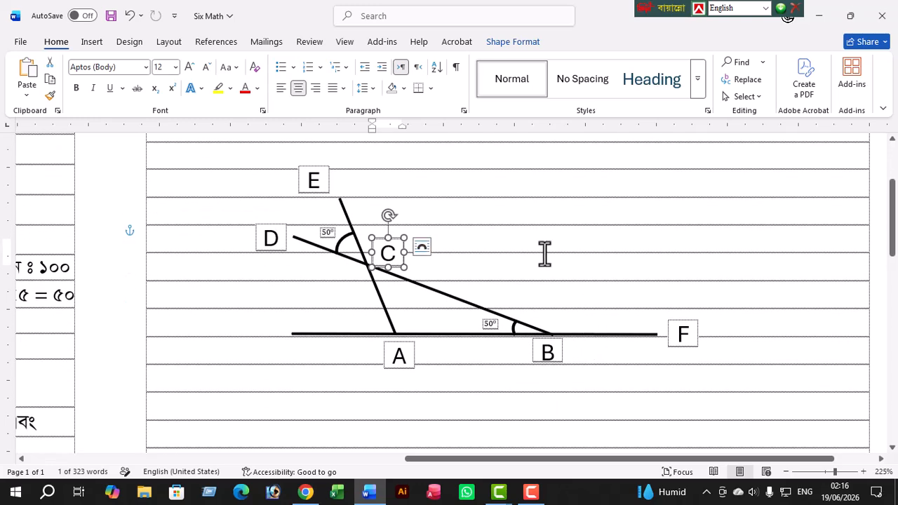
click(545, 254)
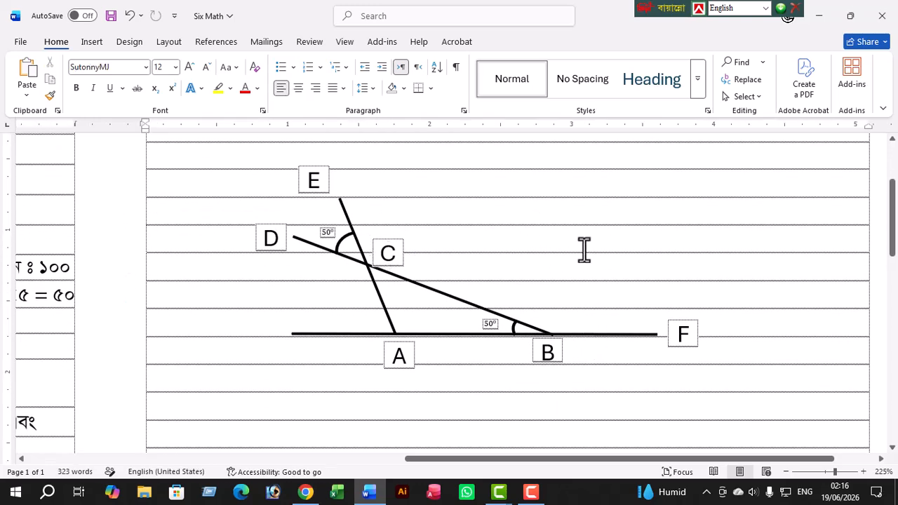
click(388, 252)
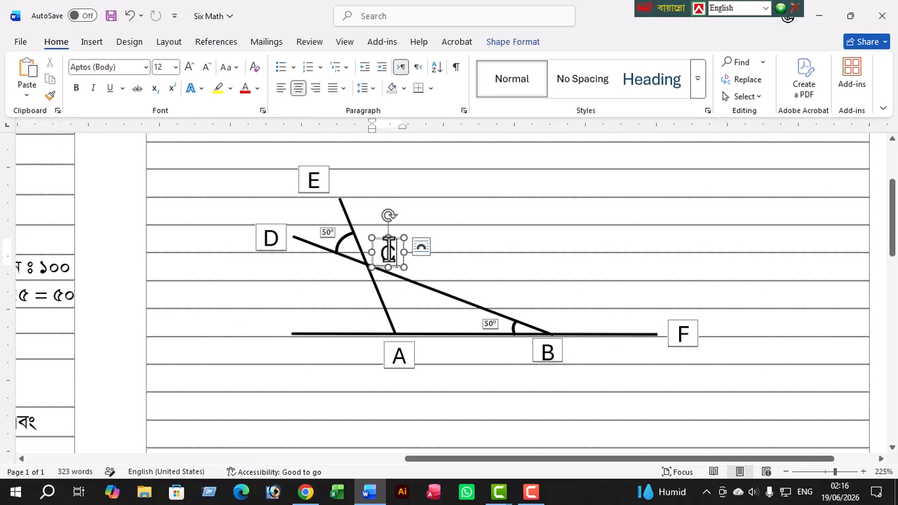
drag(402, 247, 404, 242)
click(461, 252)
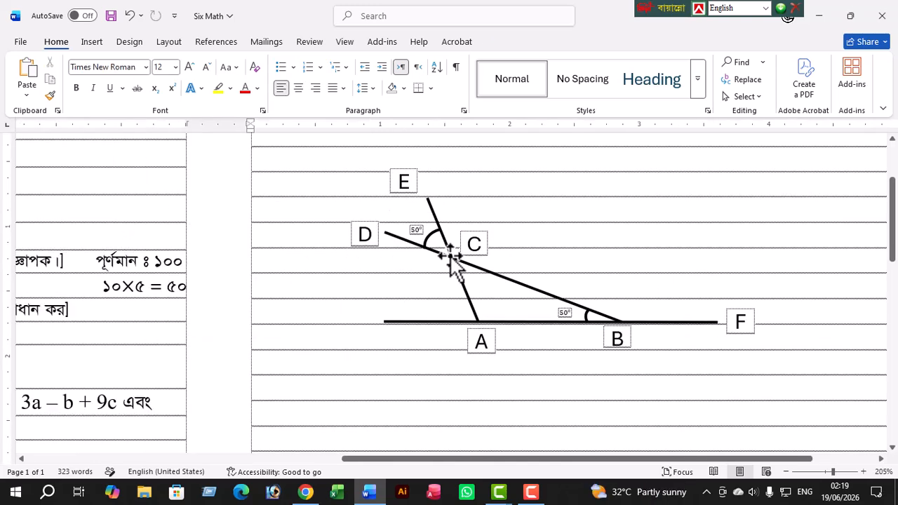
List all the figure's drawing objects and select the six point-letter text boxes together
click(456, 257)
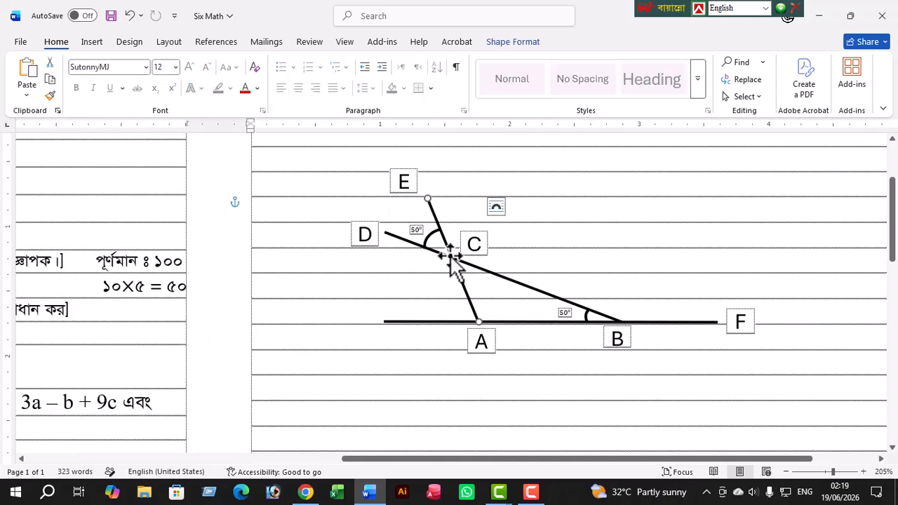
click(503, 42)
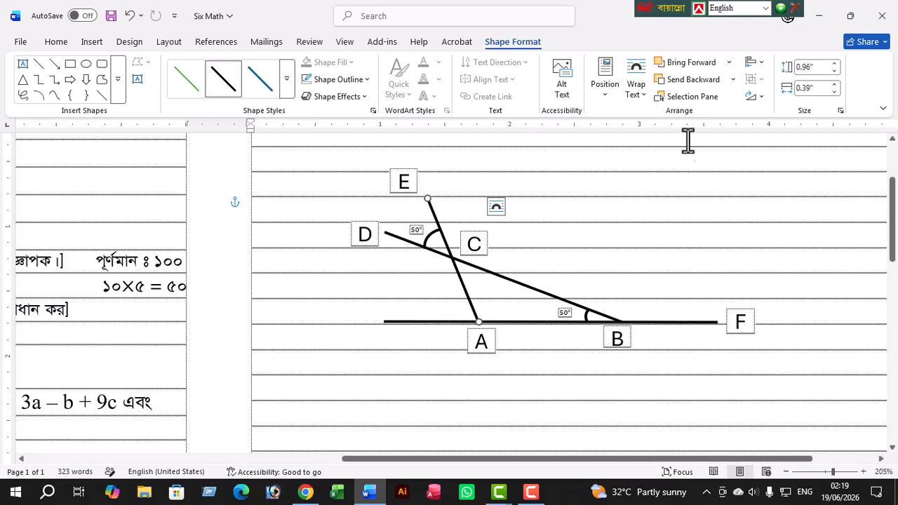
click(690, 99)
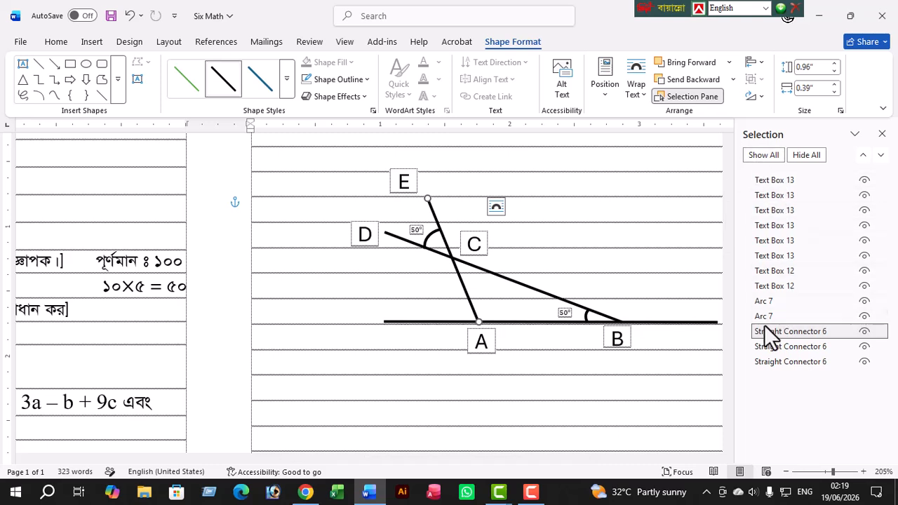
click(775, 183)
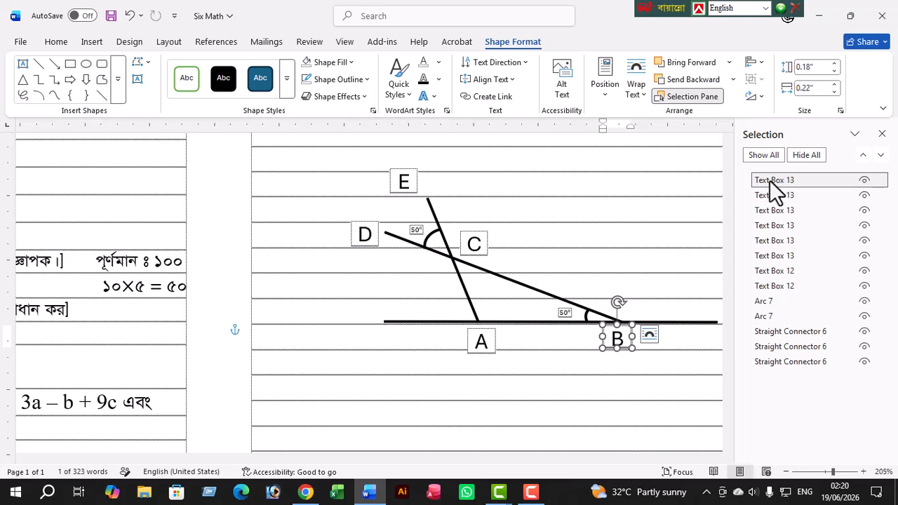
ctrl+click(770, 182)
ctrl+click(771, 182)
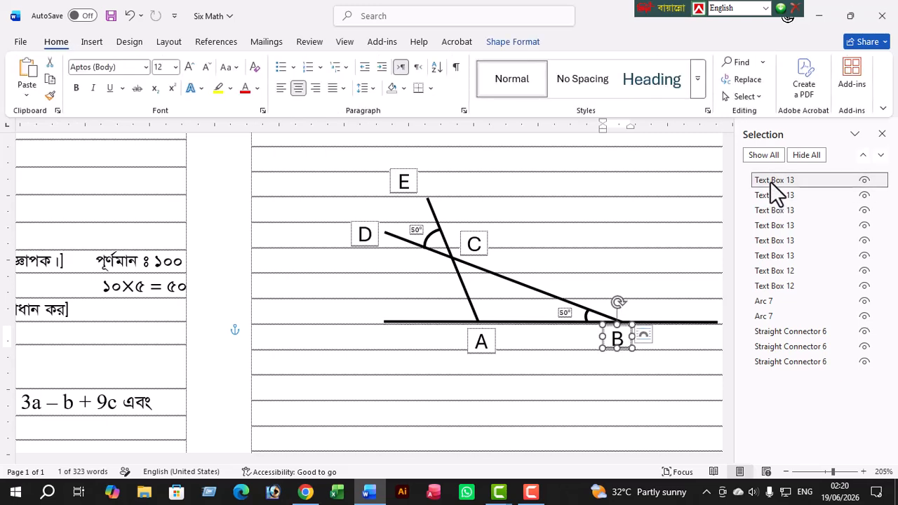
ctrl+click(772, 195)
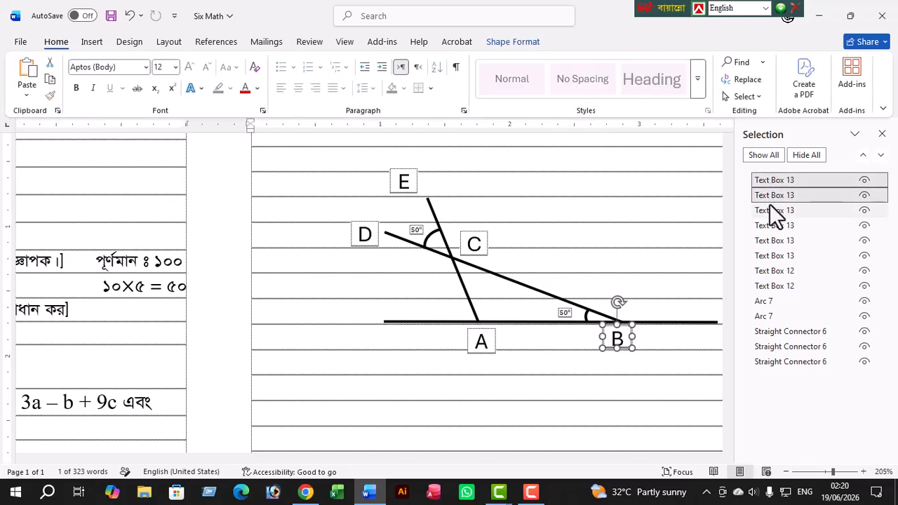
ctrl+click(770, 212)
ctrl+click(769, 225)
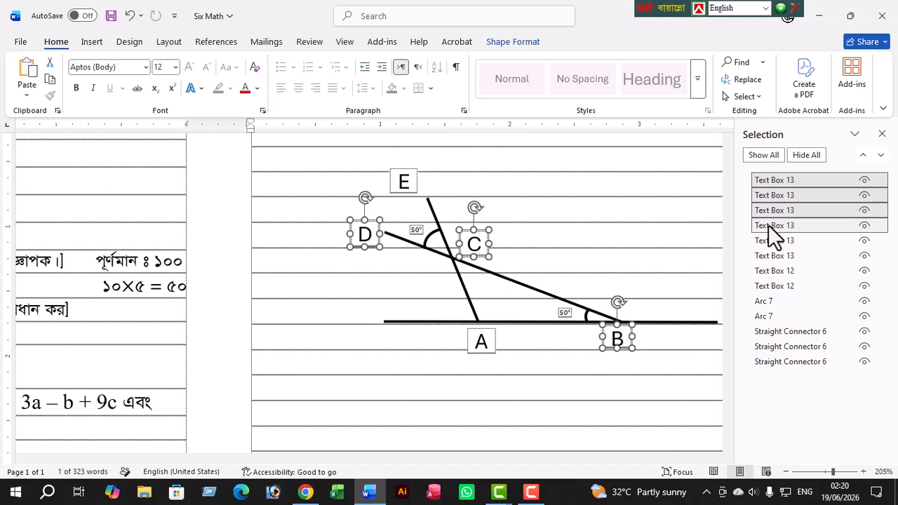
ctrl+click(769, 240)
ctrl+click(767, 257)
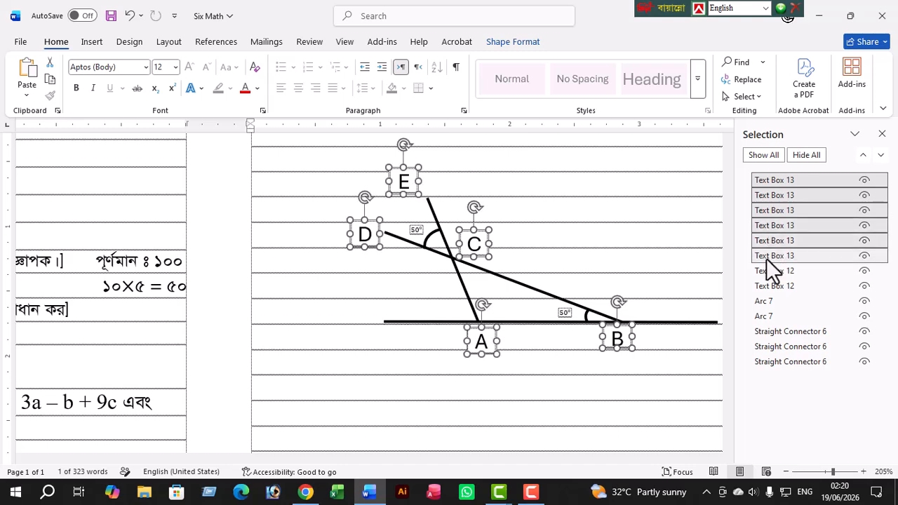
Add both degree labels, both arcs and the three straight lines to the selected letter boxes and group the whole figure
ctrl+click(772, 270)
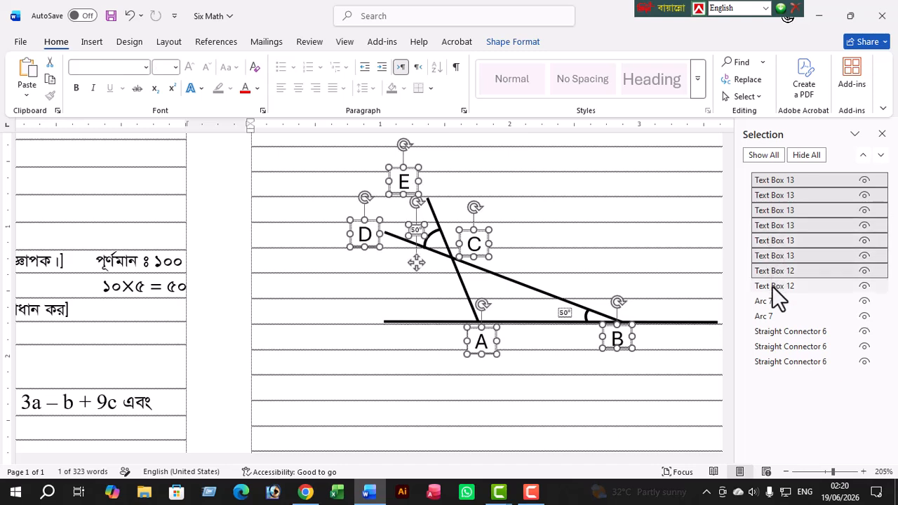
ctrl+click(773, 286)
ctrl+click(770, 301)
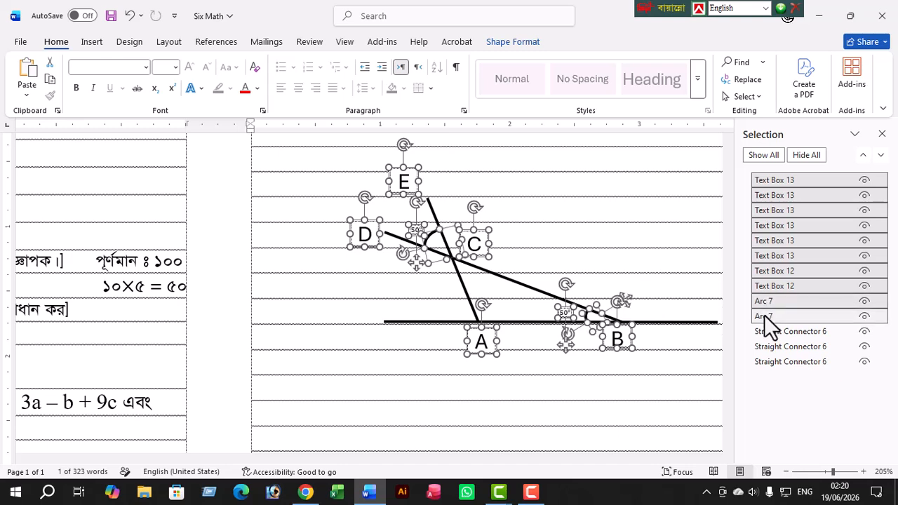
ctrl+click(770, 331)
ctrl+click(770, 347)
ctrl+click(771, 361)
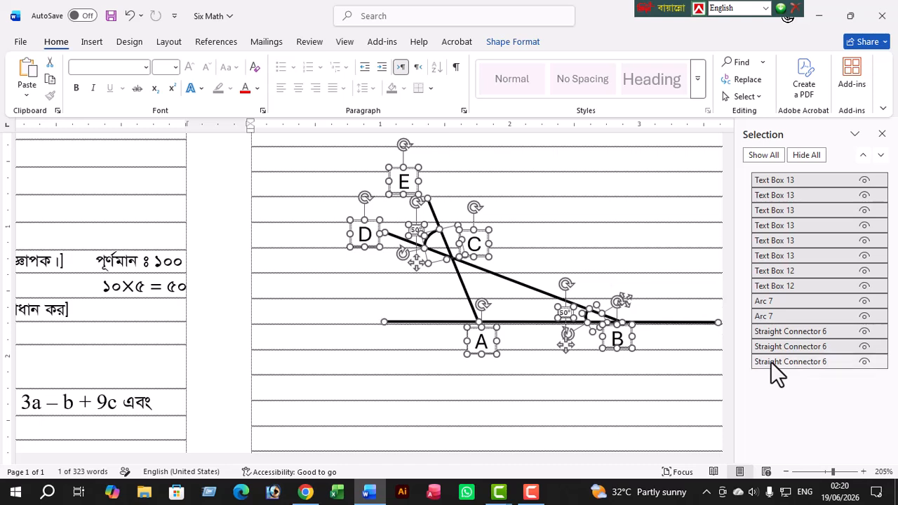
right_click(456, 251)
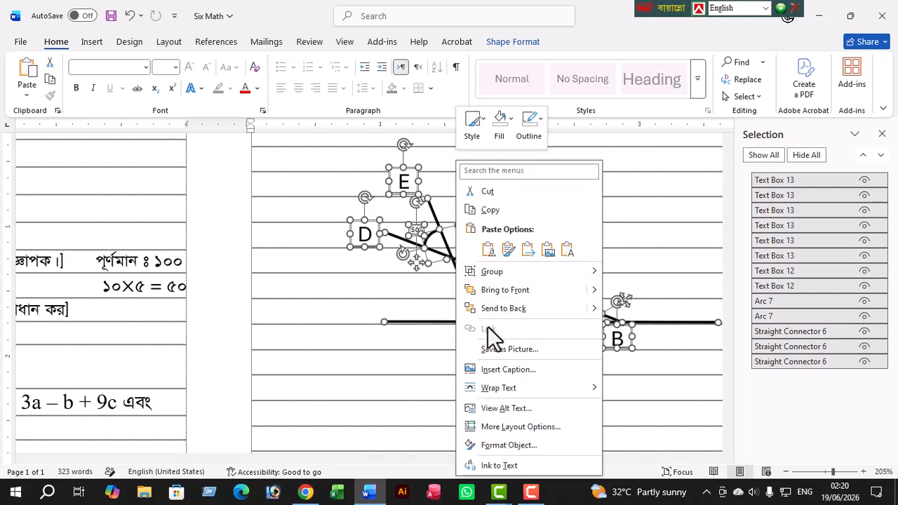
mouse_move(495, 272)
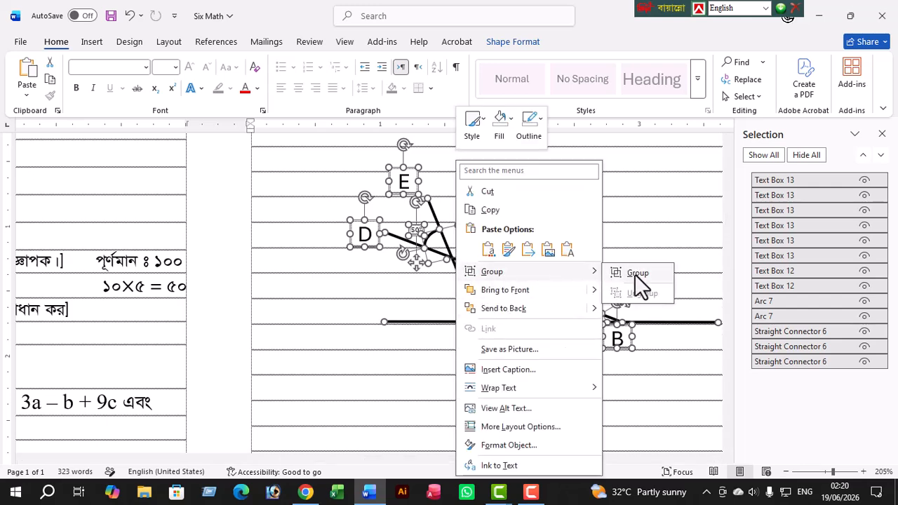
click(635, 275)
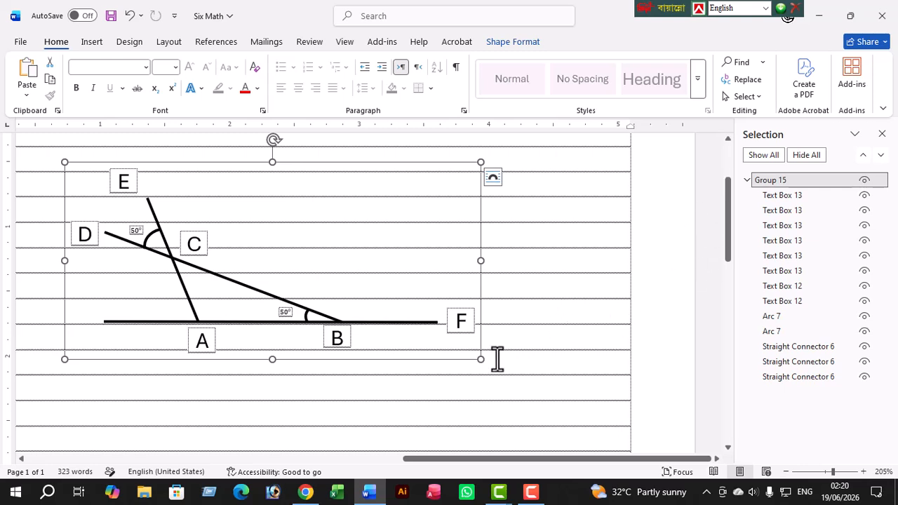
Shrink the grouped figure to about 2.9" wide and move it into the first column beside the parts of geometry question 2
drag(463, 351, 440, 344)
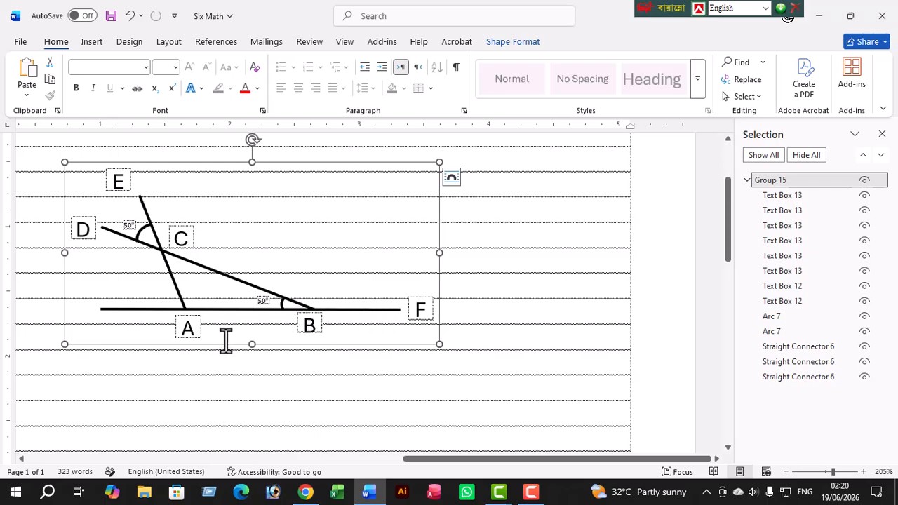
scroll(221, 340, down, 10)
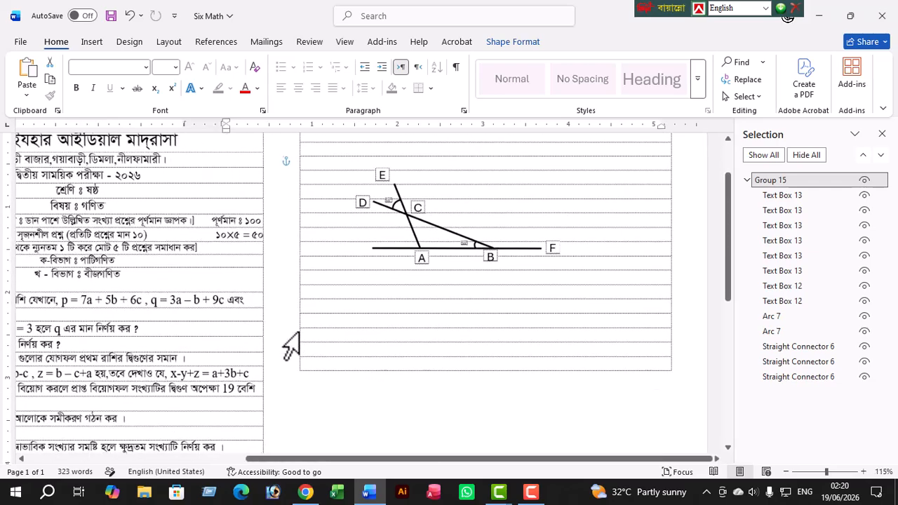
scroll(299, 332, down, 1)
scroll(407, 321, down, 5)
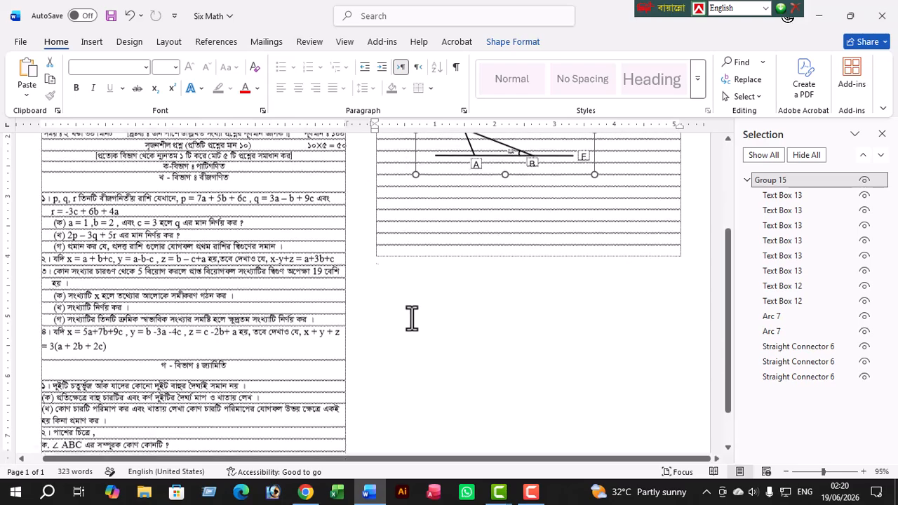
scroll(428, 301, up, 2)
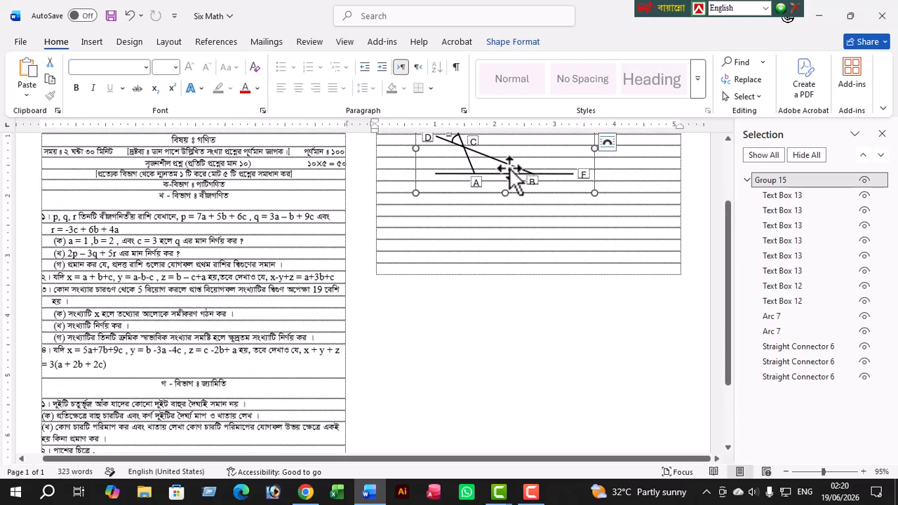
drag(518, 184, 497, 386)
scroll(505, 337, down, 3)
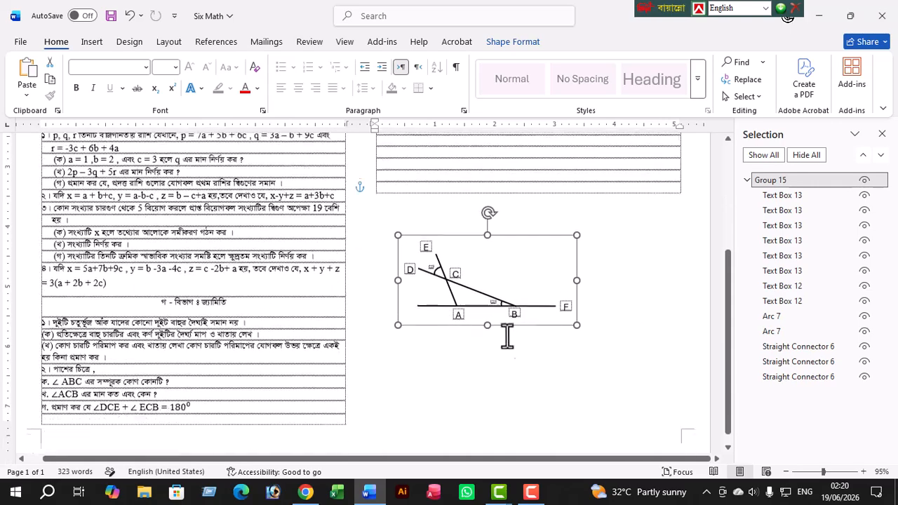
drag(508, 297, 344, 403)
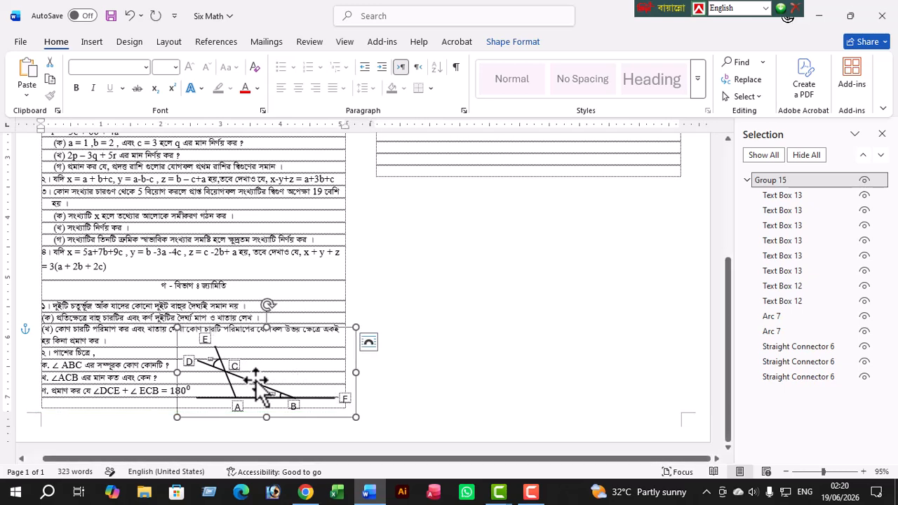
Narrow the grouped figure to about 2.4" wide so it fits inside the first column, and deselect it
ctrl+scroll(208, 381, up, 3)
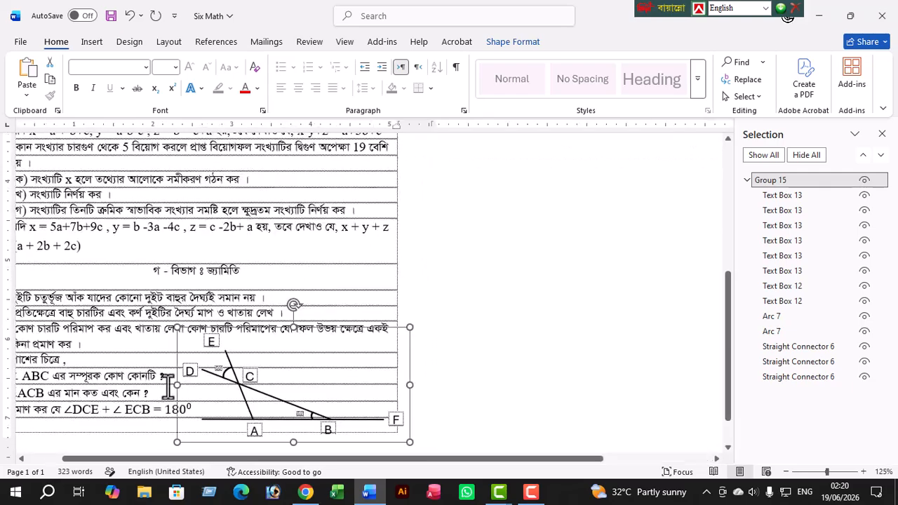
drag(311, 458, 220, 444)
scroll(422, 407, down, 1)
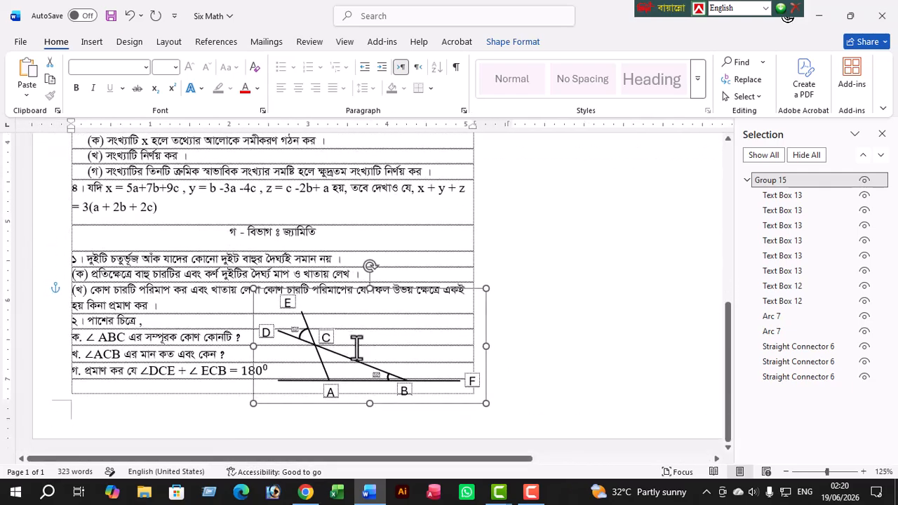
mouse_move(459, 402)
mouse_down()
mouse_move(427, 399)
mouse_move(448, 396)
mouse_up()
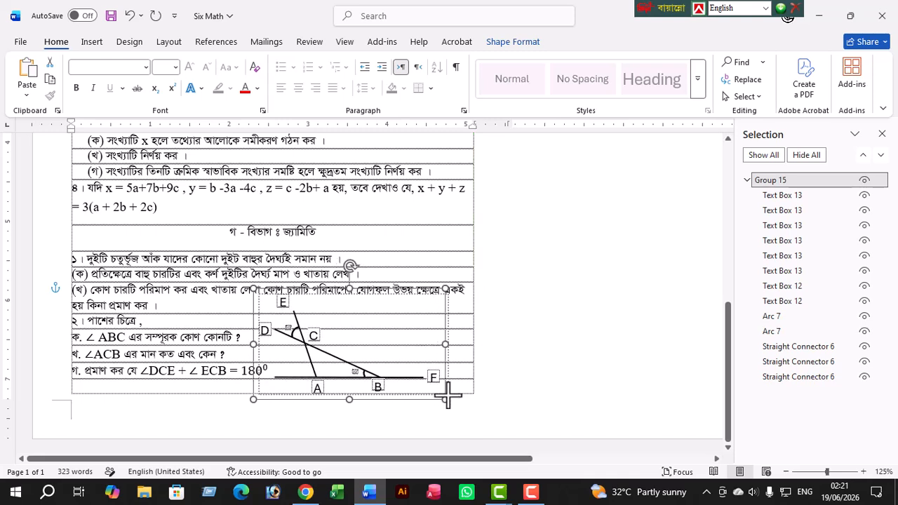
click(404, 416)
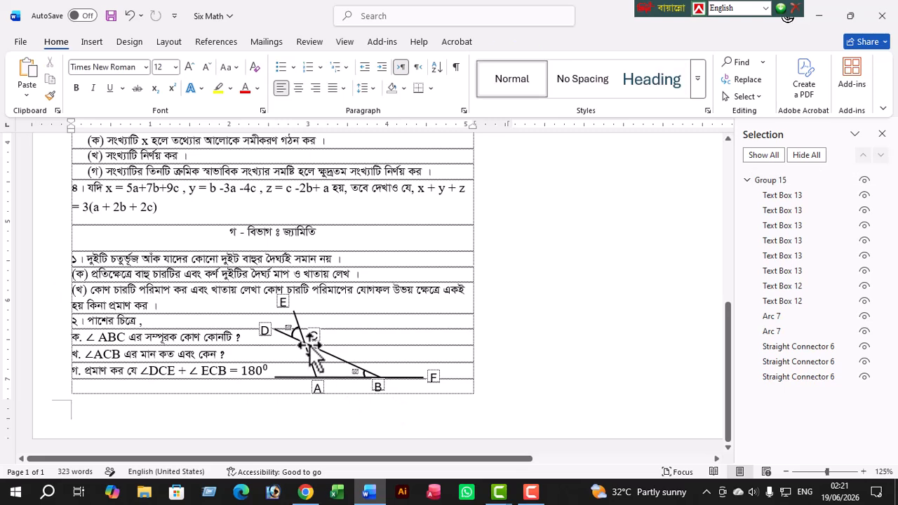